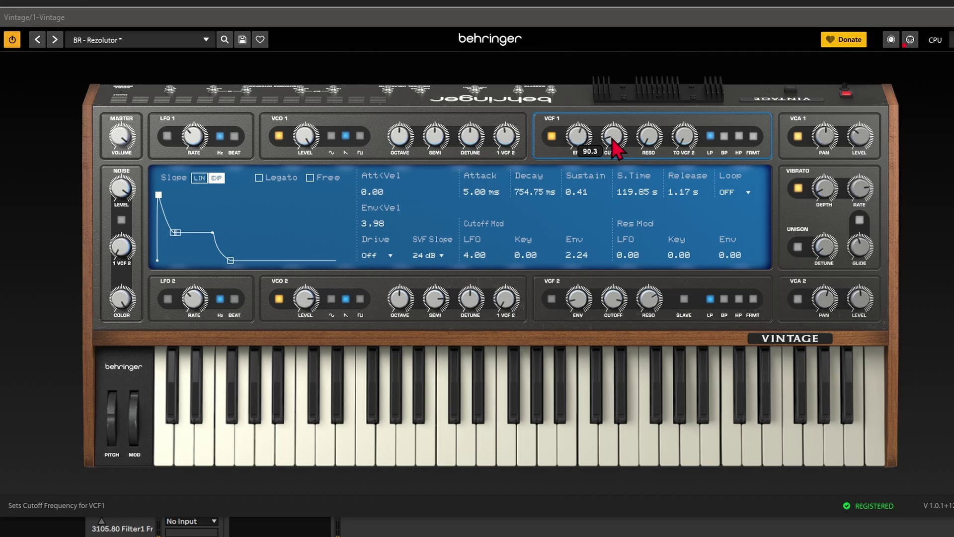
Step: Raise the VCF 1 cutoff and the LFO 1 rate on the Vintage synth
left_click_drag(618, 146, 620, 134)
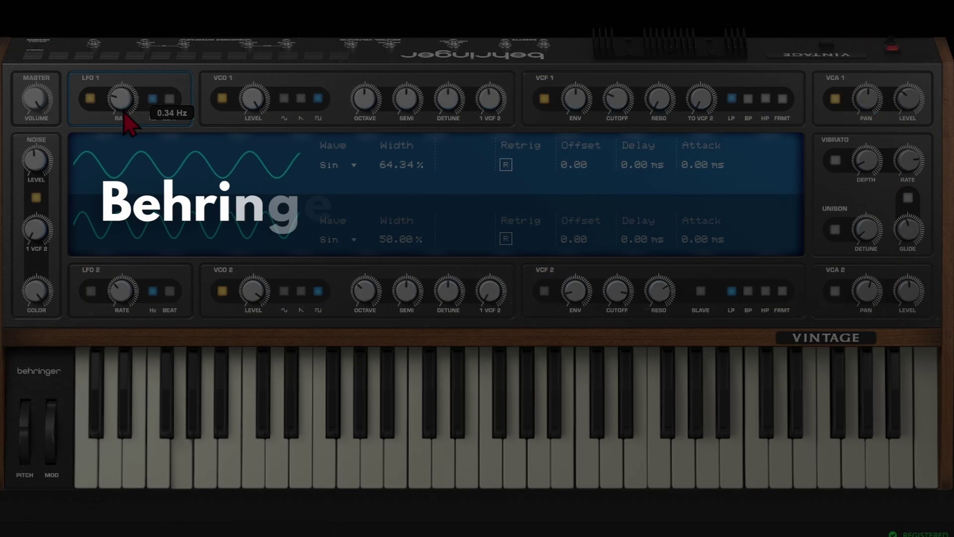
left_click_drag(128, 121, 137, 92)
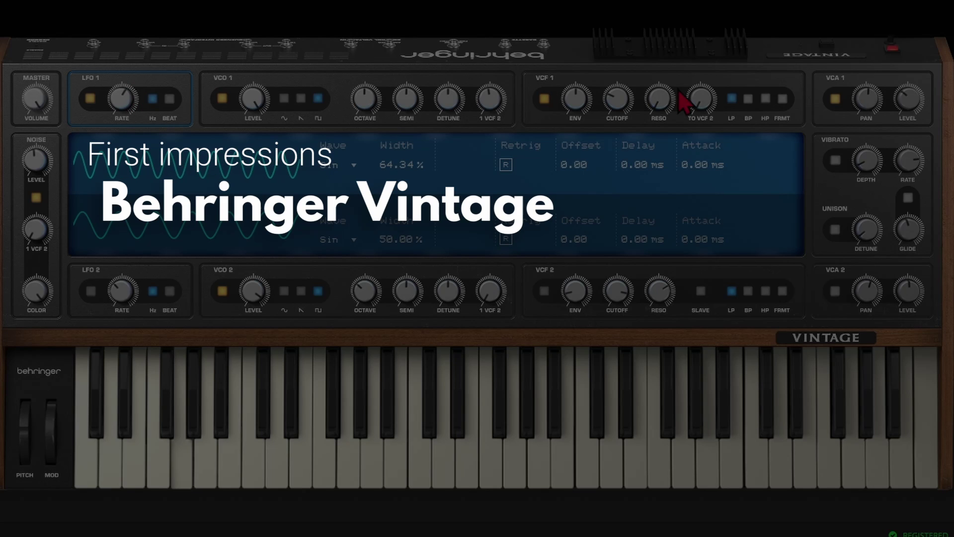
left_click(669, 101)
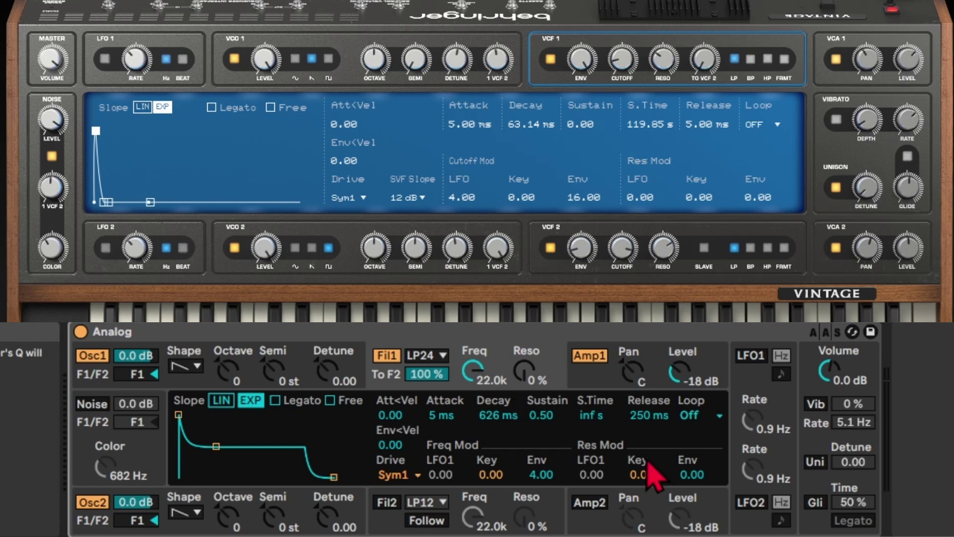
Step: Turn off the second oscillator in the Analog device
left_click(557, 332)
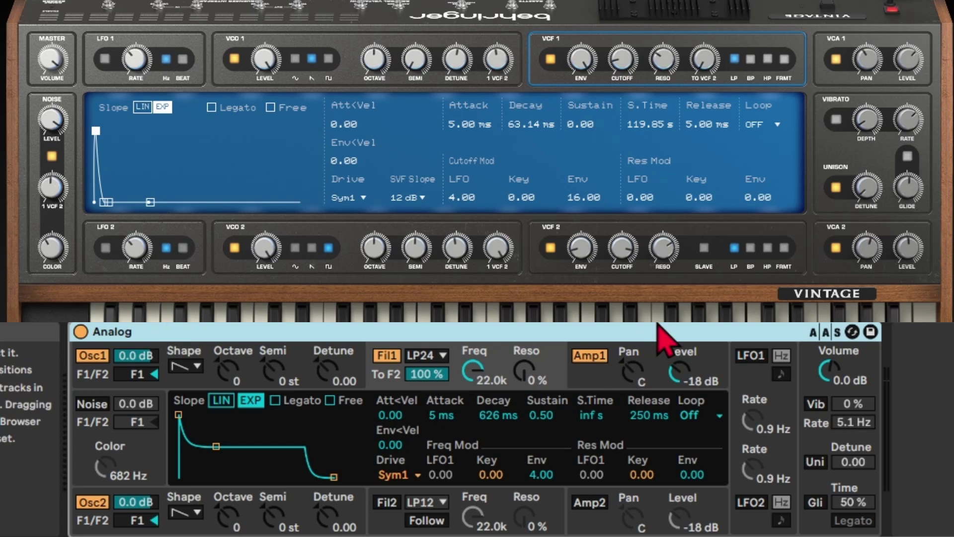
left_click(93, 503)
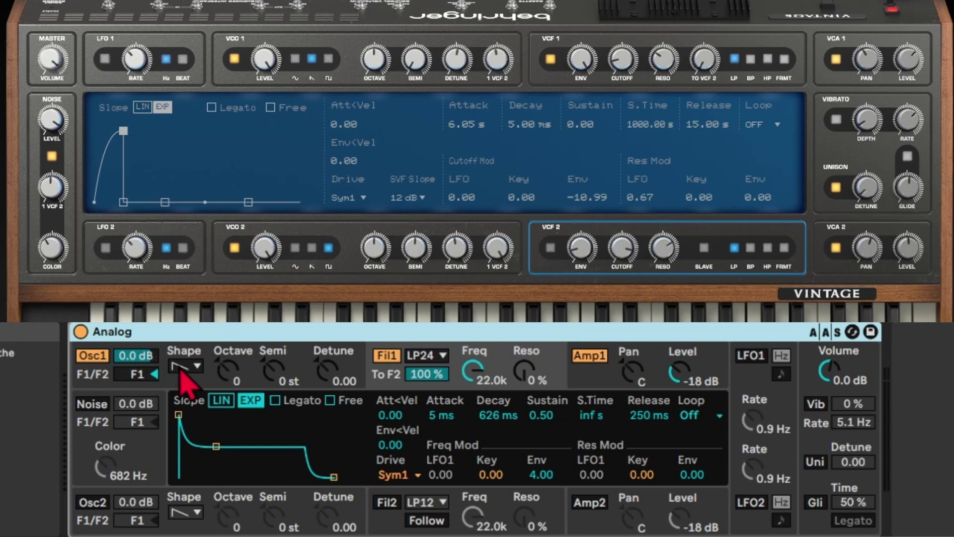
Step: Set the initial pitch envelope amount of Vintage's VCO 1 to 0 %
left_click(313, 59)
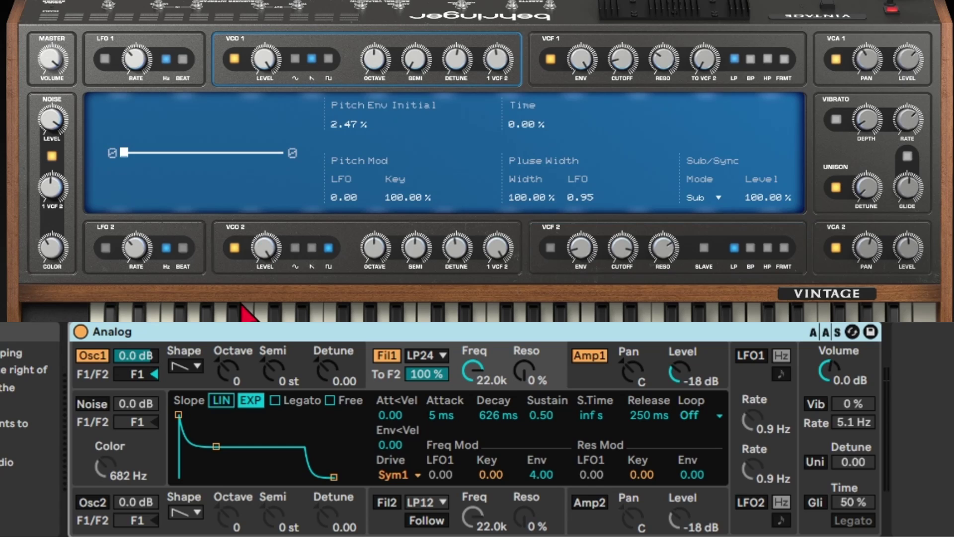
left_click(289, 372)
double_click(359, 130)
type("0")
key("Return")
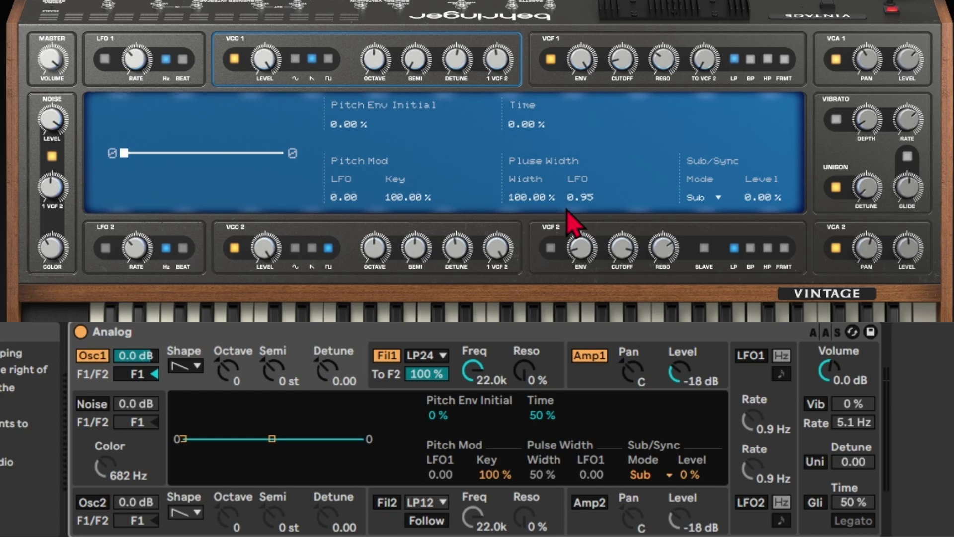
left_click(142, 10)
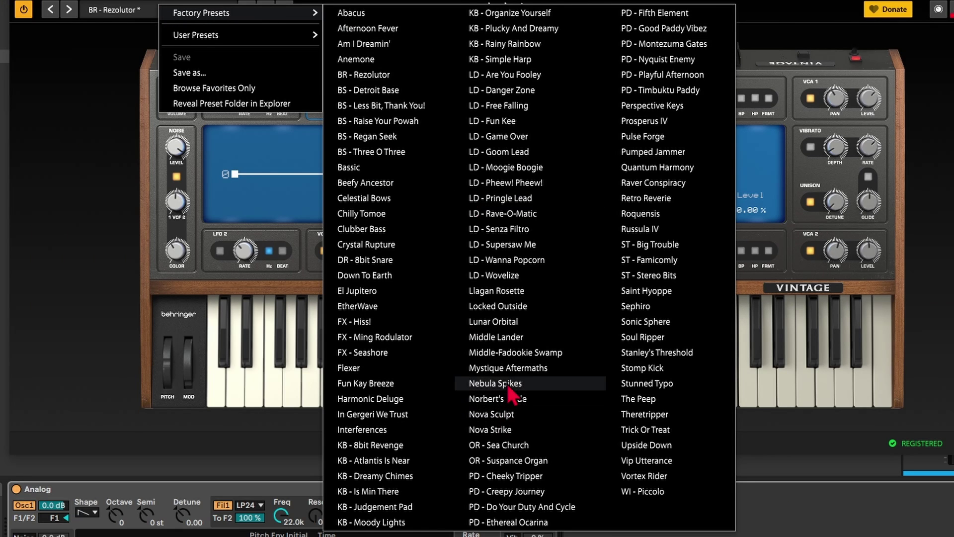
left_click(773, 26)
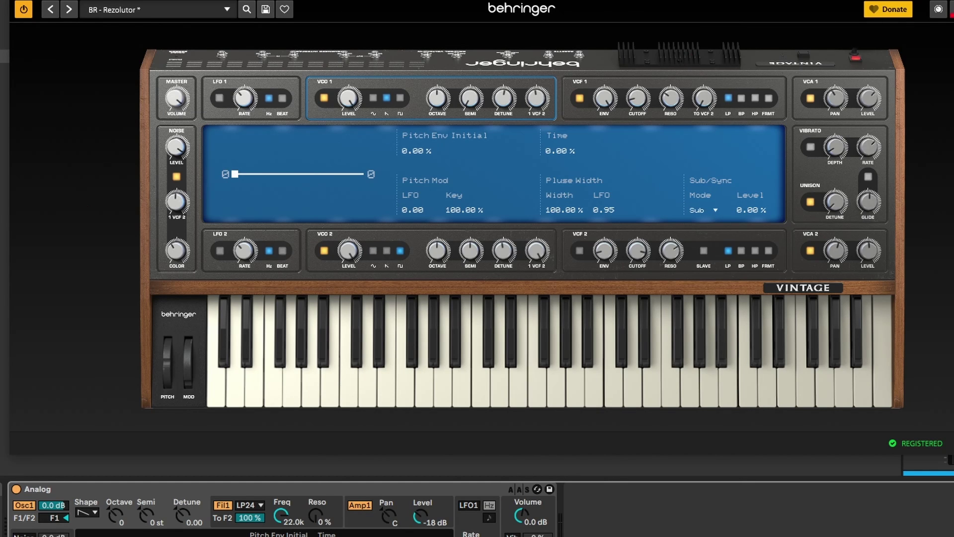
Step: Turn off Unison, VCA 2, VCO 2 and the noise source on Vintage, and zero VCF 1's envelope amount
left_click(811, 202)
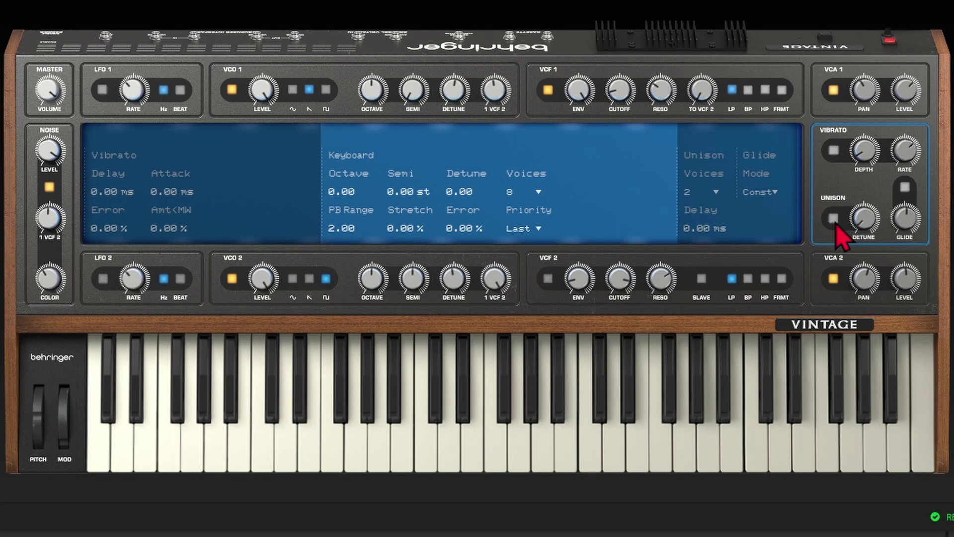
left_click(835, 280)
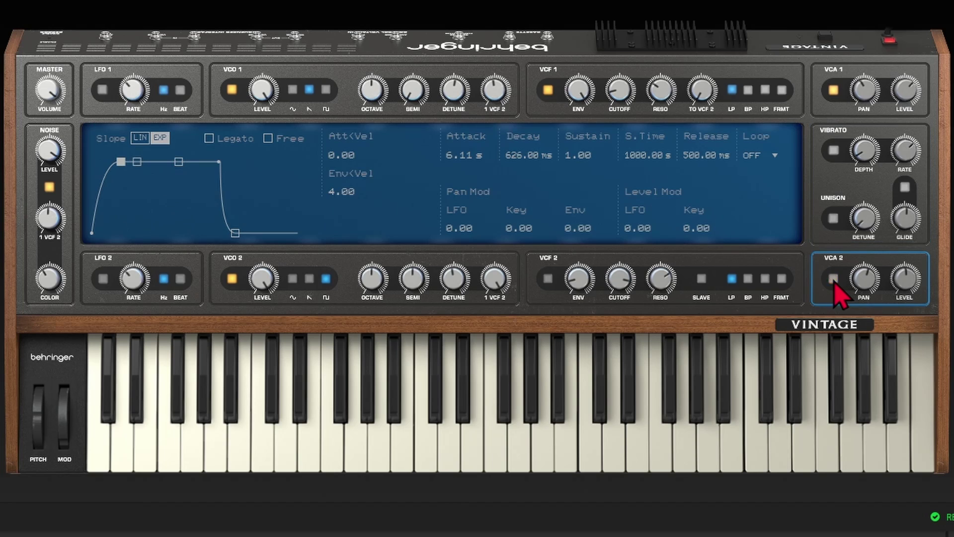
left_click(232, 279)
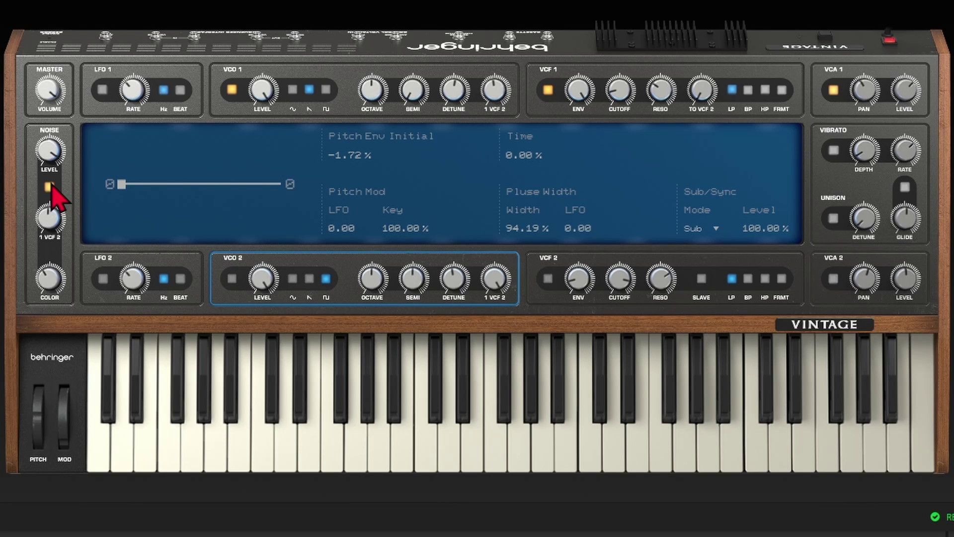
mouse_move(579, 91)
left_mouse_down()
mouse_move(584, 99)
mouse_move(577, 85)
left_mouse_up()
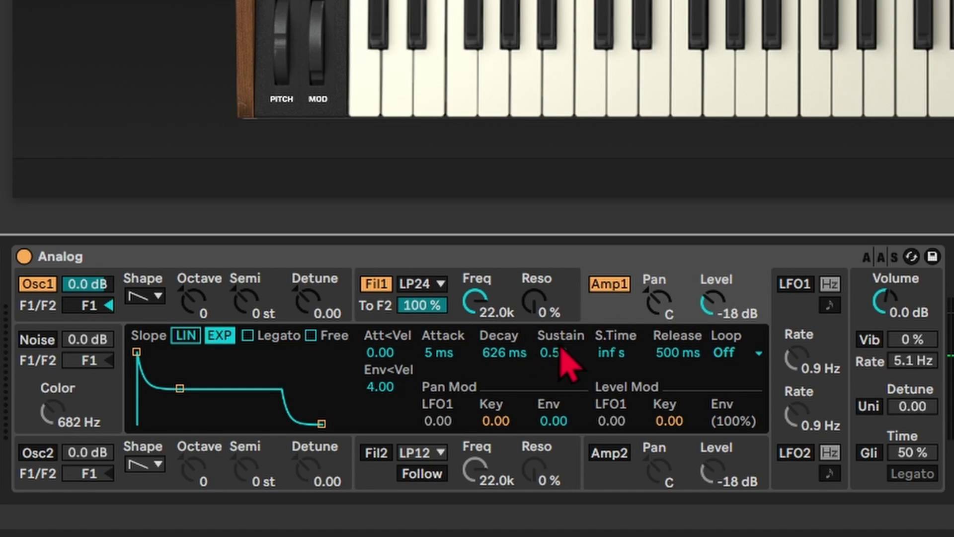
Step: Set Analog's Amp1 envelope to a sustain of 1.00 and a release of 5 ms
left_click(553, 352)
left_click_drag(665, 354, 665, 398)
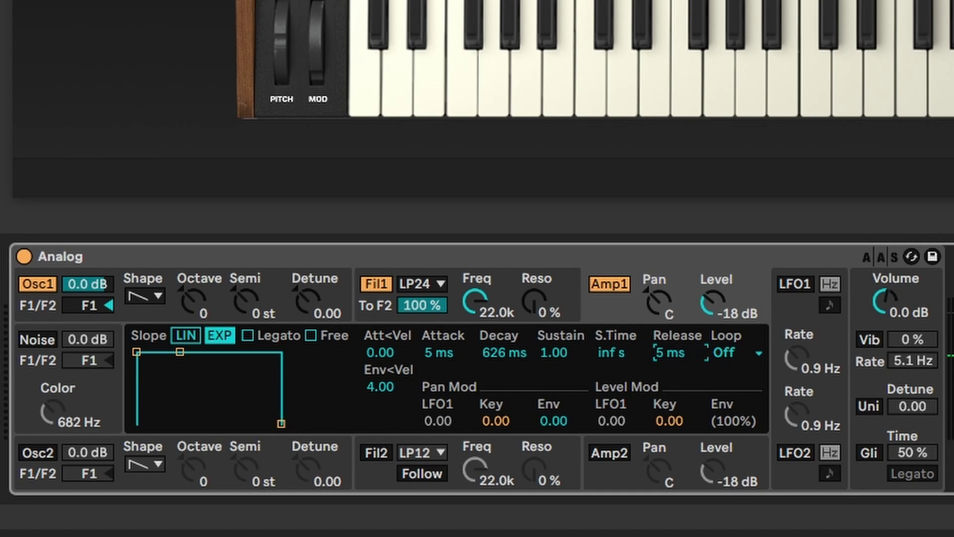
left_click(447, 362)
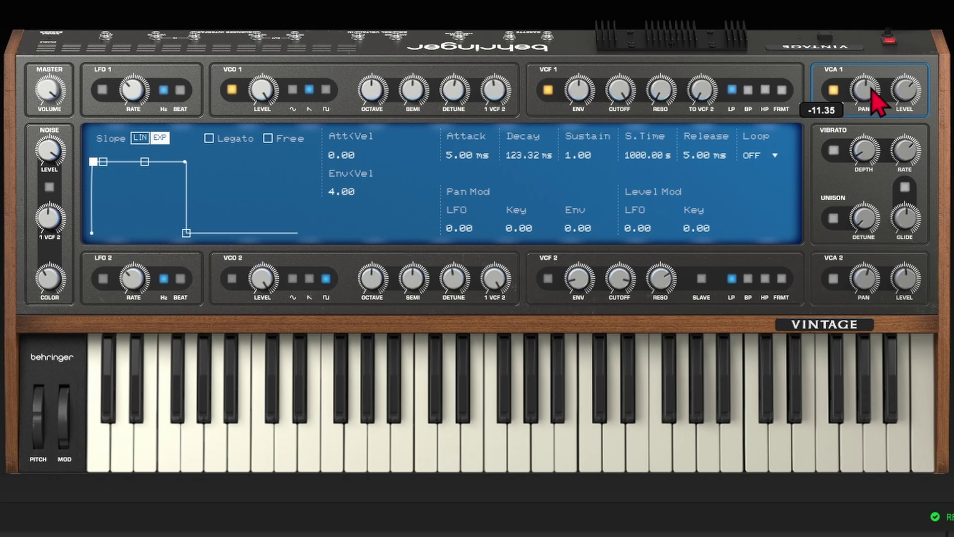
Step: Set the filter drive to Off on both Vintage's VCF 1 and Analog's Fil1
left_click(553, 67)
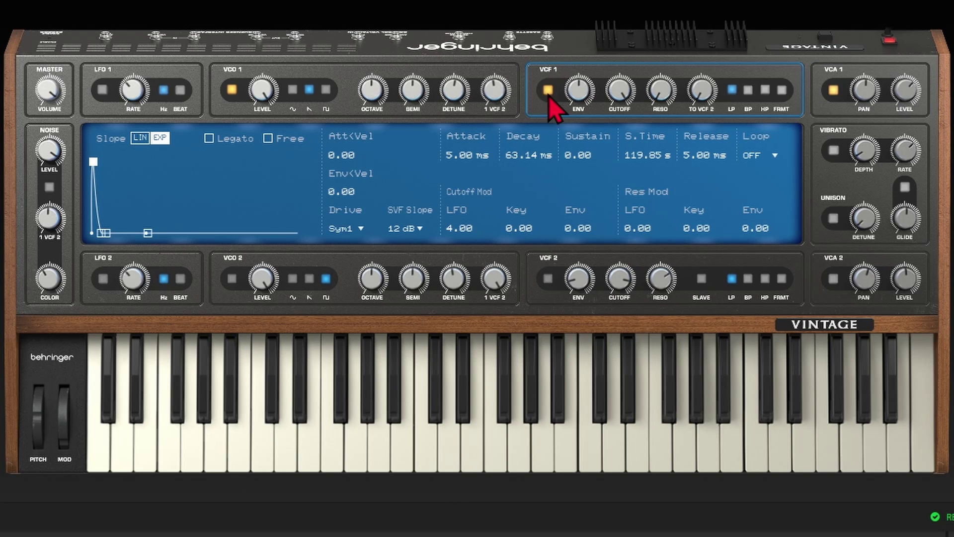
left_click(356, 230)
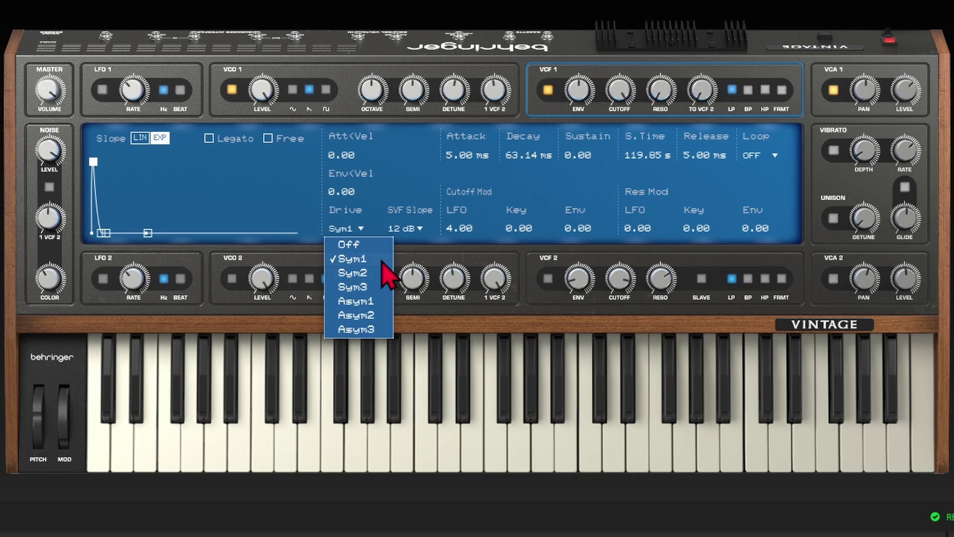
left_click(376, 244)
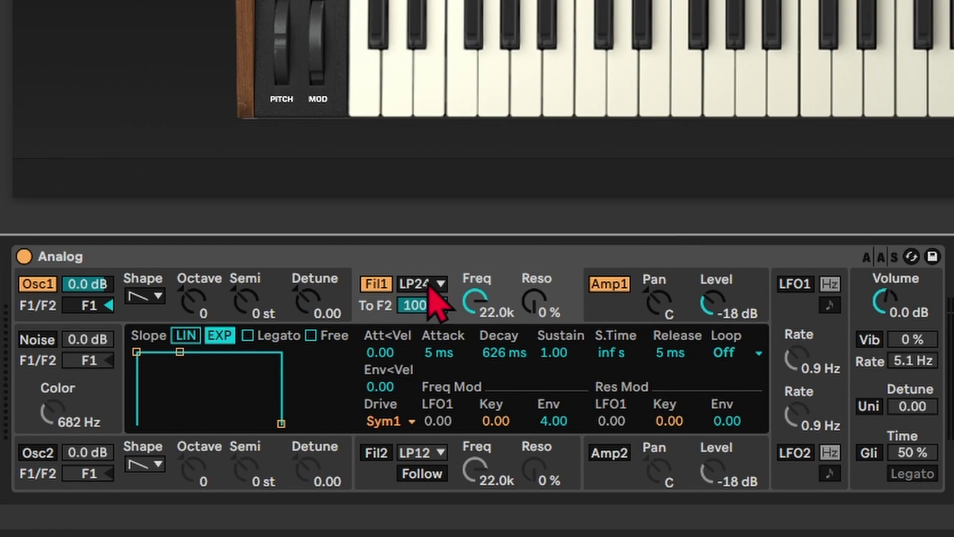
left_click(387, 421)
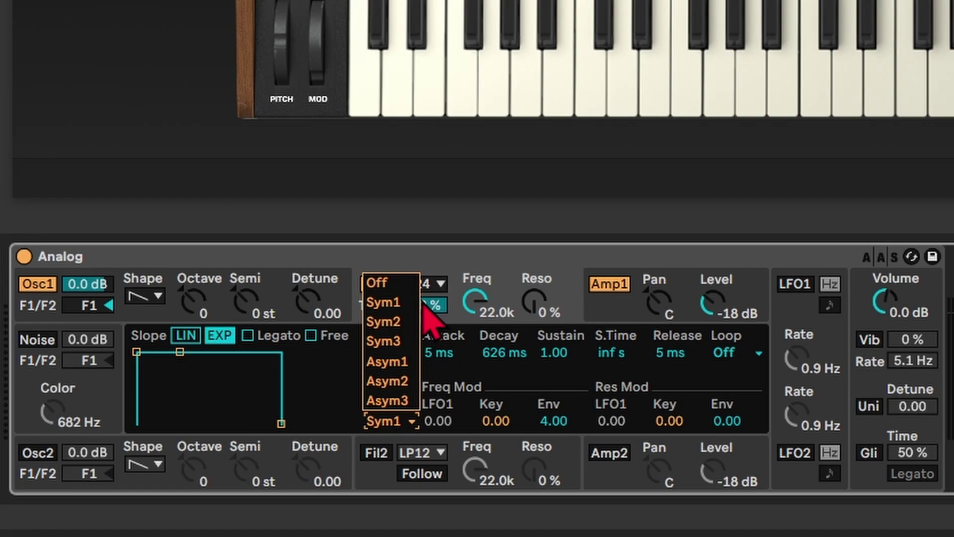
left_click(405, 281)
Step: Set Analog's keyboard voices to Mono
left_click(628, 386)
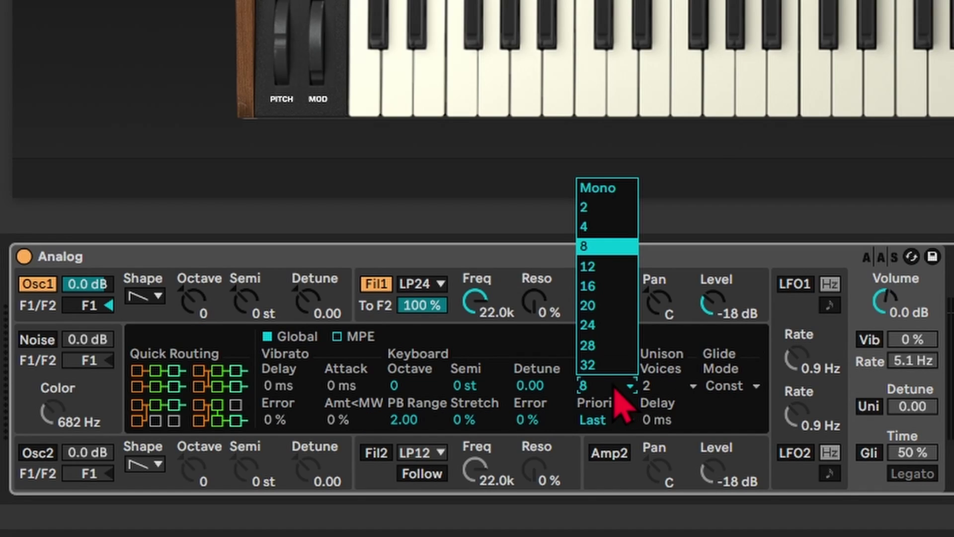
left_click(630, 189)
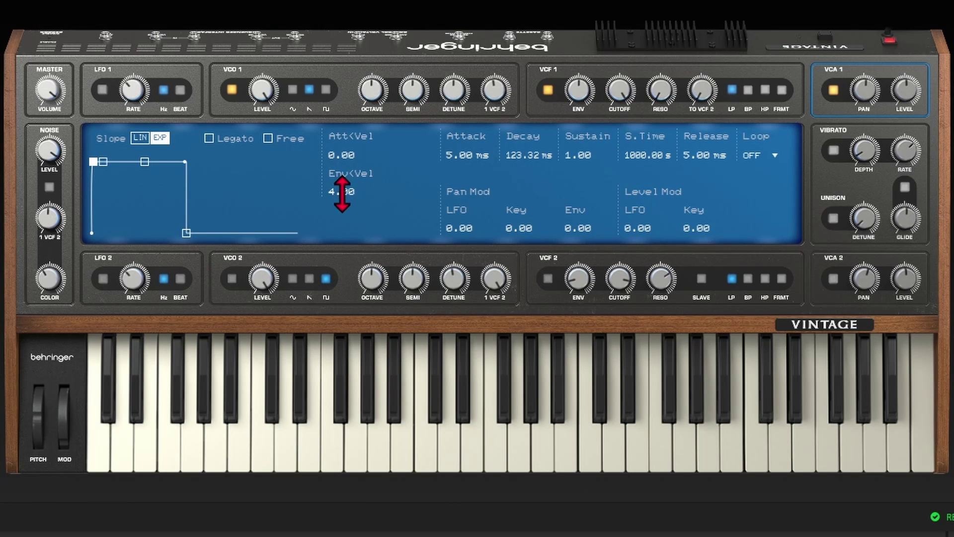
Step: Set Env<Vel of Vintage's VCA 1 envelope to 0
double_click(355, 194)
type("0")
key("Return")
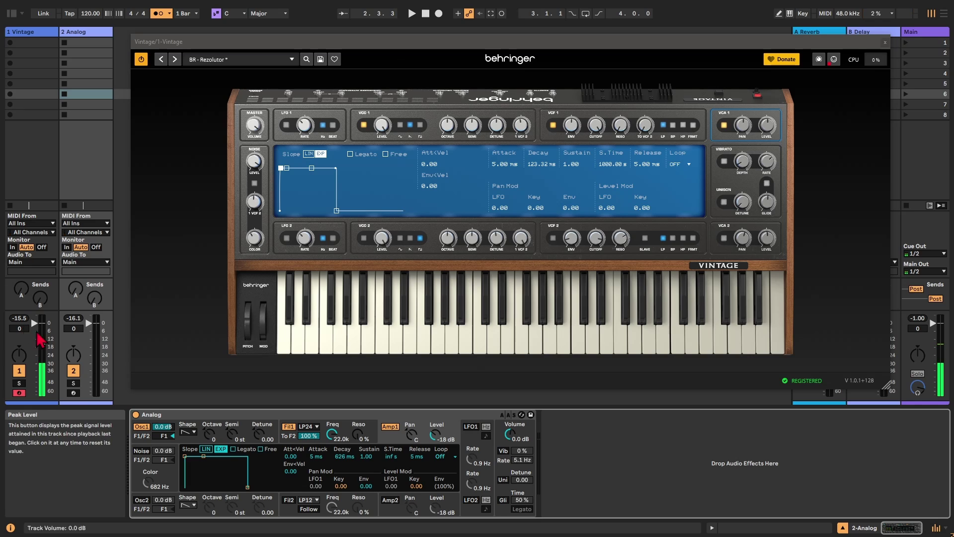
Step: Raise Analog's Amp1 level to -9.2 dB to match the Vintage track, arming each track in turn to compare them
left_click(74, 392)
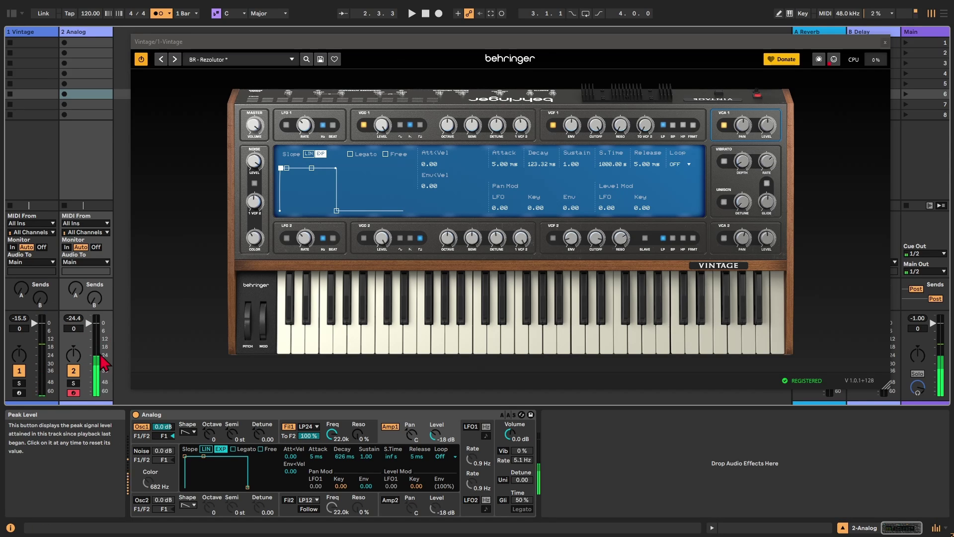
left_click_drag(436, 436, 436, 428)
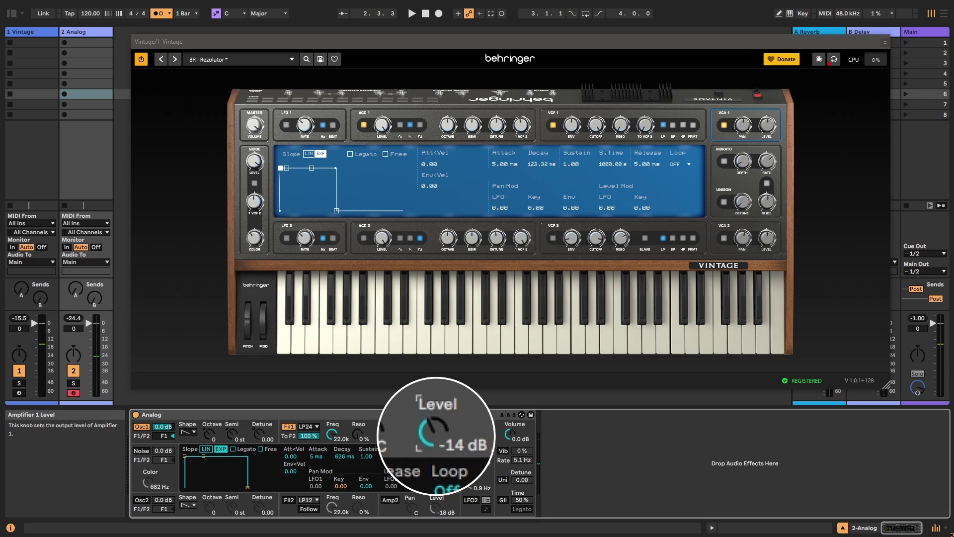
left_click_drag(436, 428, 436, 426)
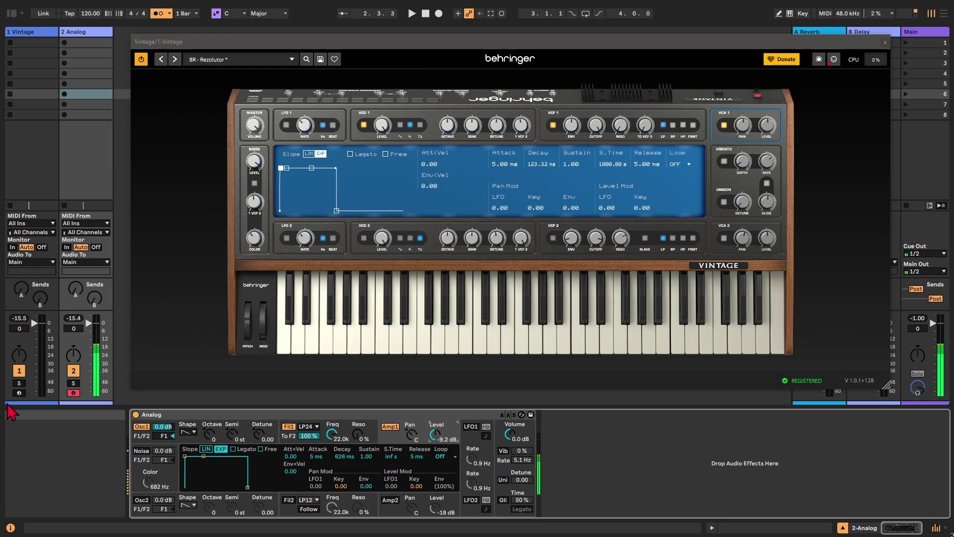
left_click(19, 392)
left_click(73, 393)
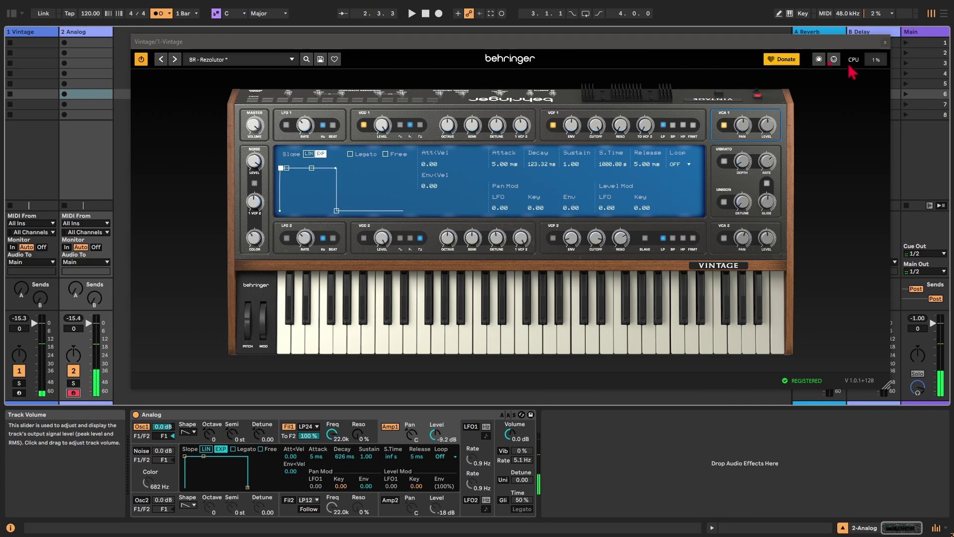
Step: Close the Vintage window, search the plug-ins for "pro", and load FabFilter Pro-Q 3 on the Analog track
left_click(885, 41)
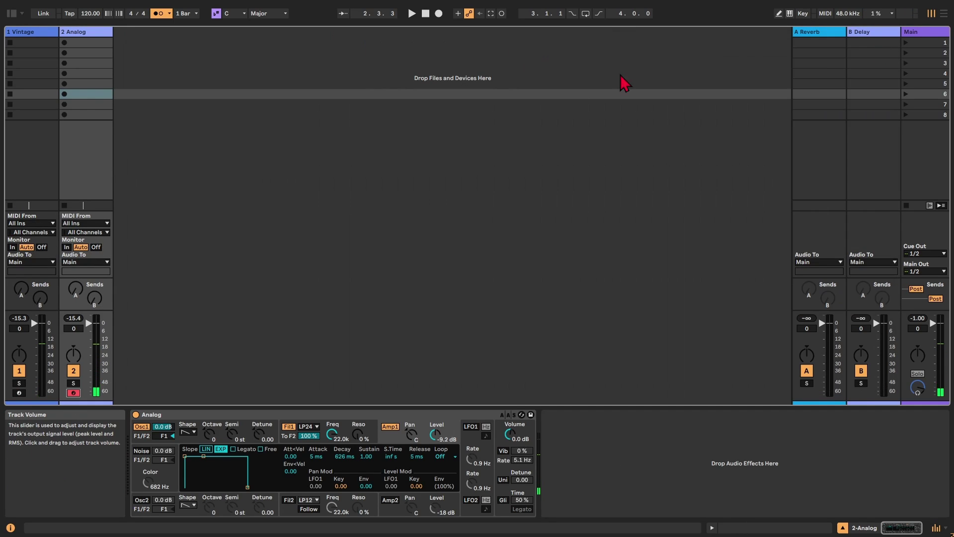
left_click(11, 15)
left_click(31, 186)
type("pro")
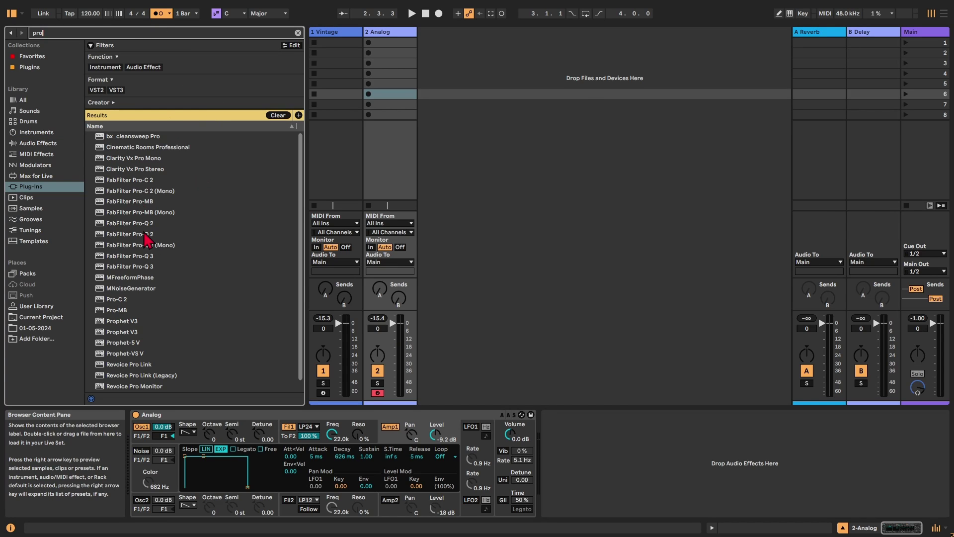
double_click(156, 255)
left_click_drag(420, 49, 566, 125)
left_click(546, 348)
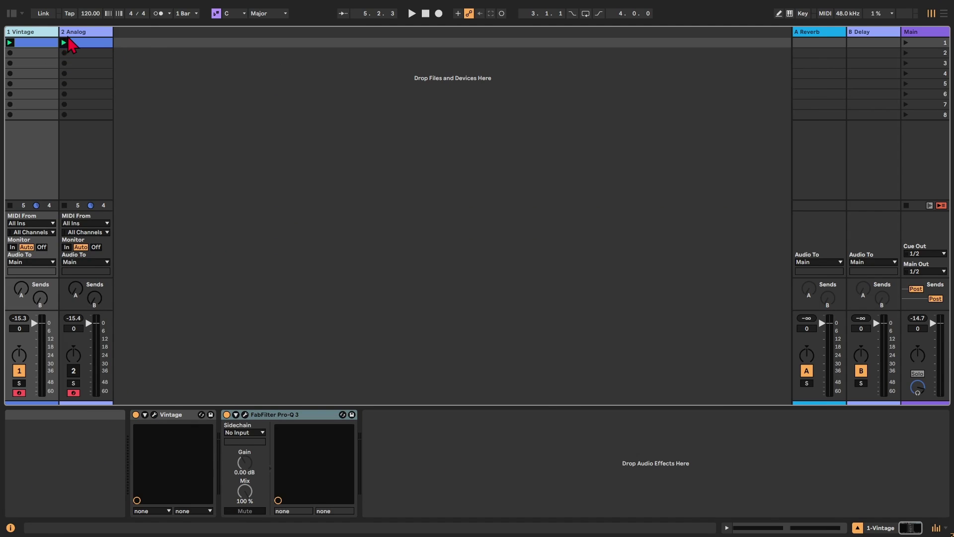
Step: Change the Osc1 wave shape on the Analog track
left_click(71, 43)
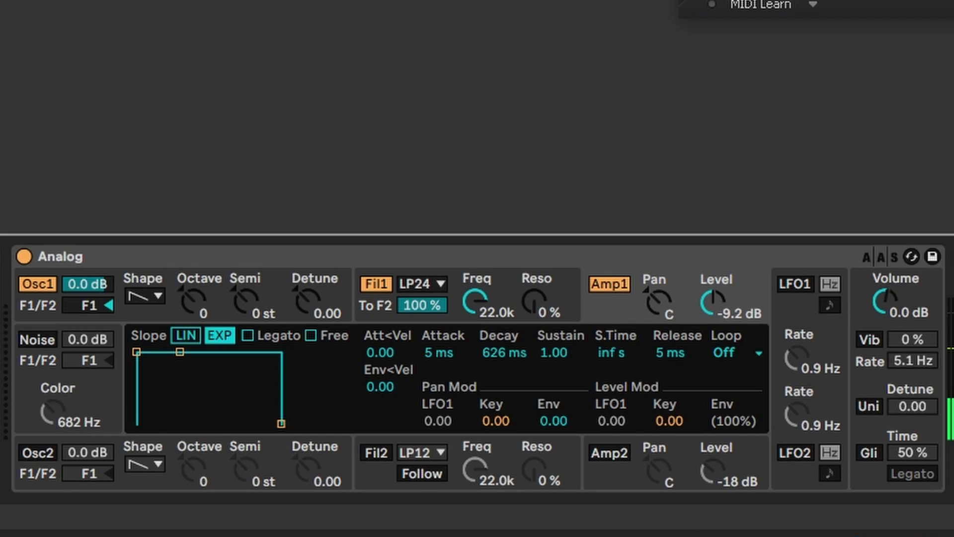
left_click(144, 297)
left_click(140, 334)
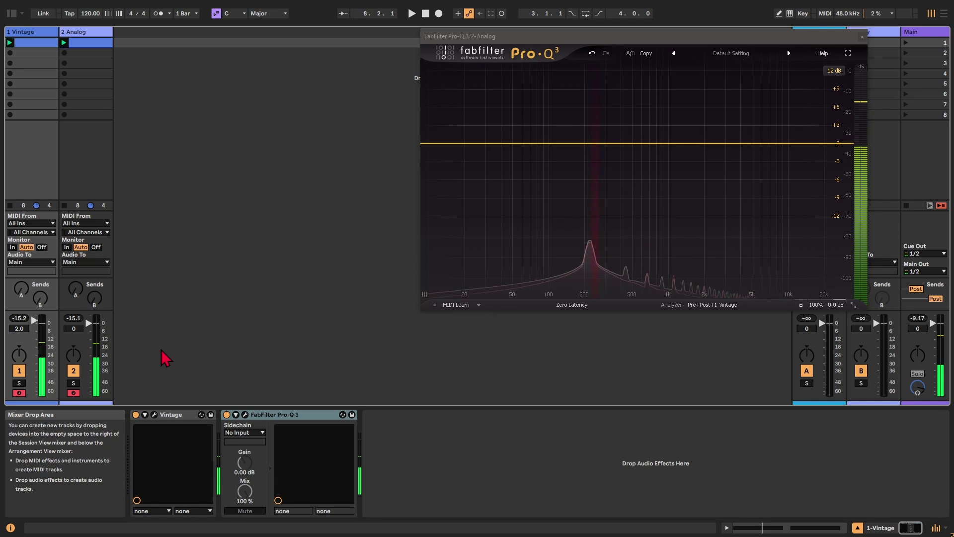
Step: Stop and restart playback to compare the spectra of both synths in Pro-Q 3
key("space")
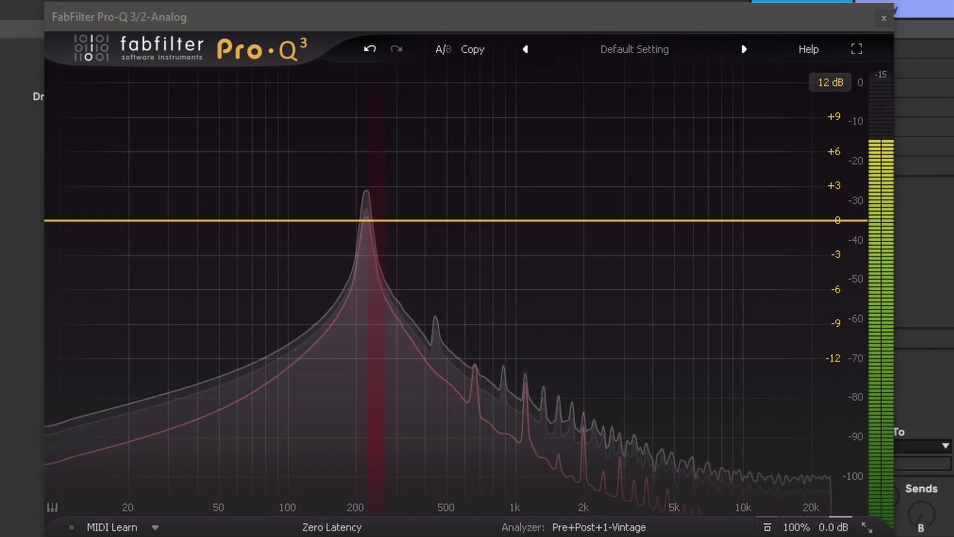
key("space")
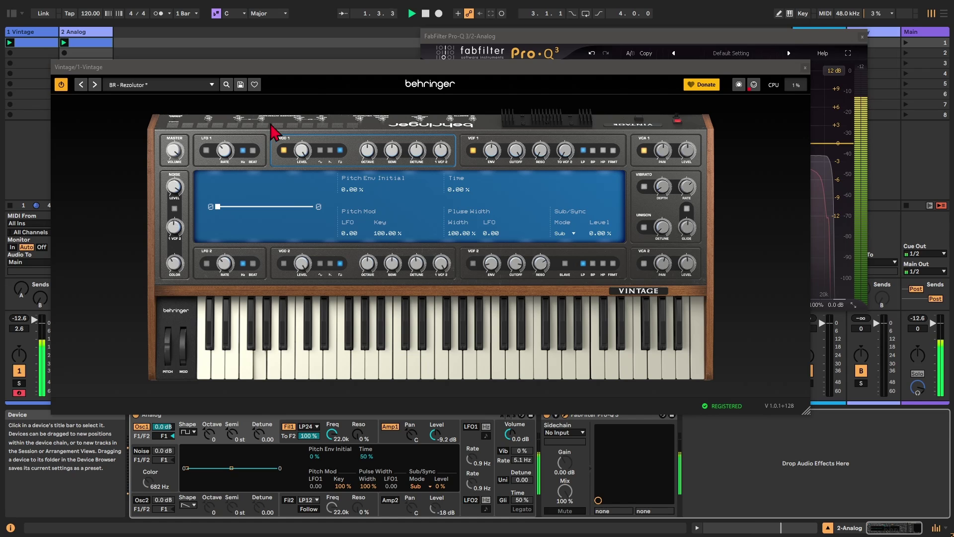
Step: Close the Vintage window and select the Vintage track
left_click(804, 68)
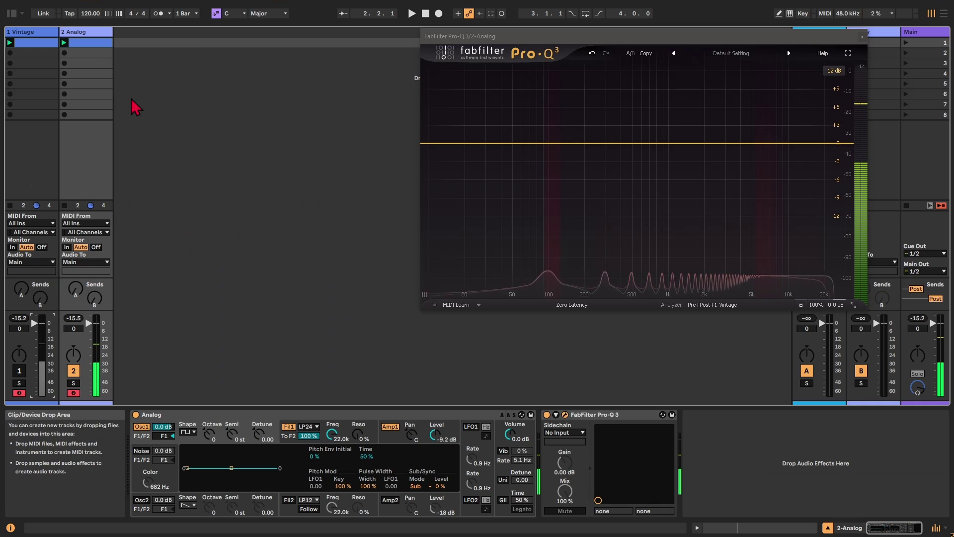
left_click(43, 43)
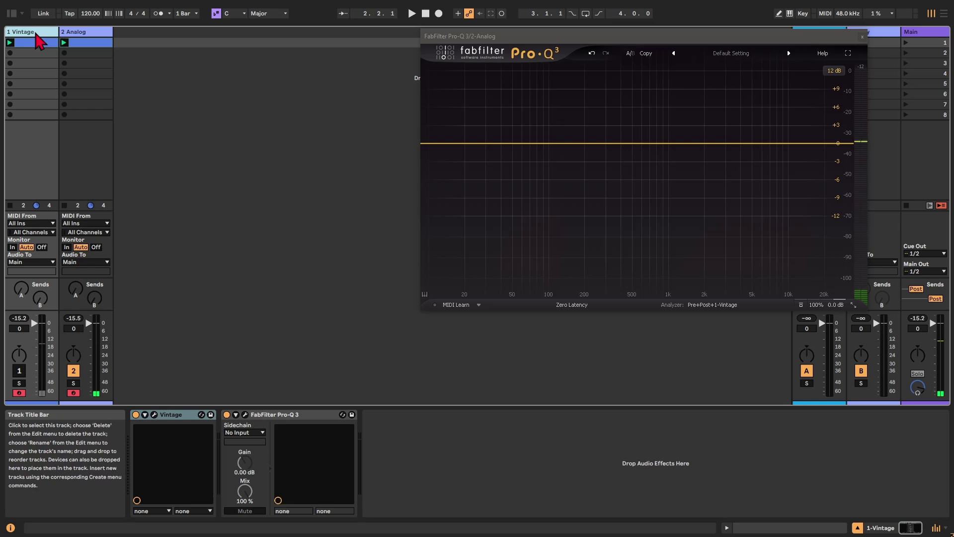
Step: Examine the high-frequency roll-off of both square-wave spectra in Pro-Q 3 and reposition its window
left_click(154, 415)
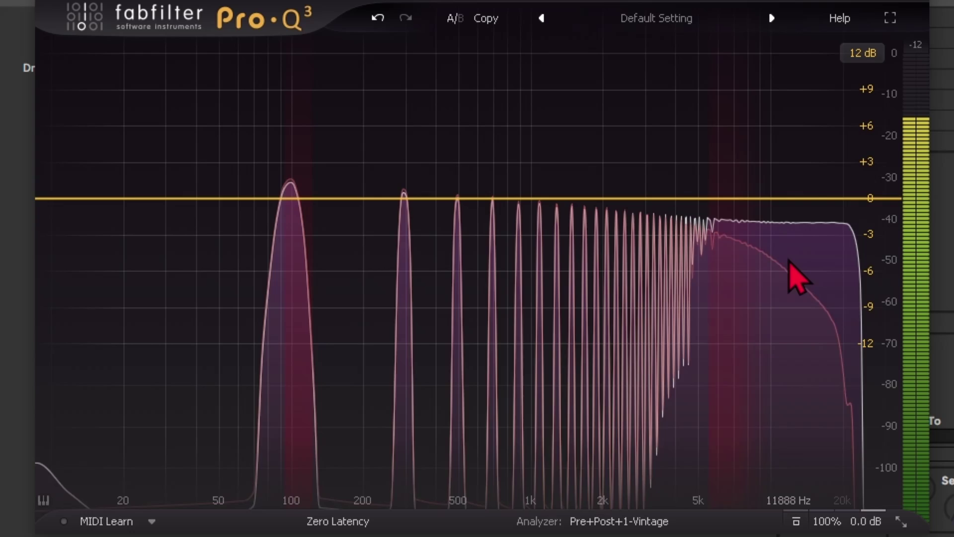
mouse_move(789, 260)
left_mouse_down()
mouse_move(736, 281)
mouse_move(756, 309)
mouse_move(835, 298)
mouse_move(783, 264)
left_mouse_up()
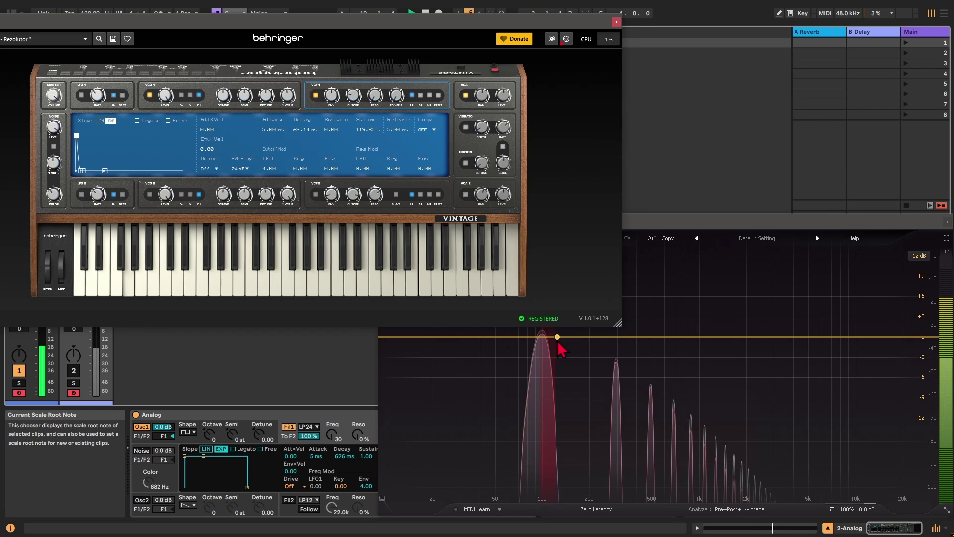
left_click_drag(725, 226, 672, 117)
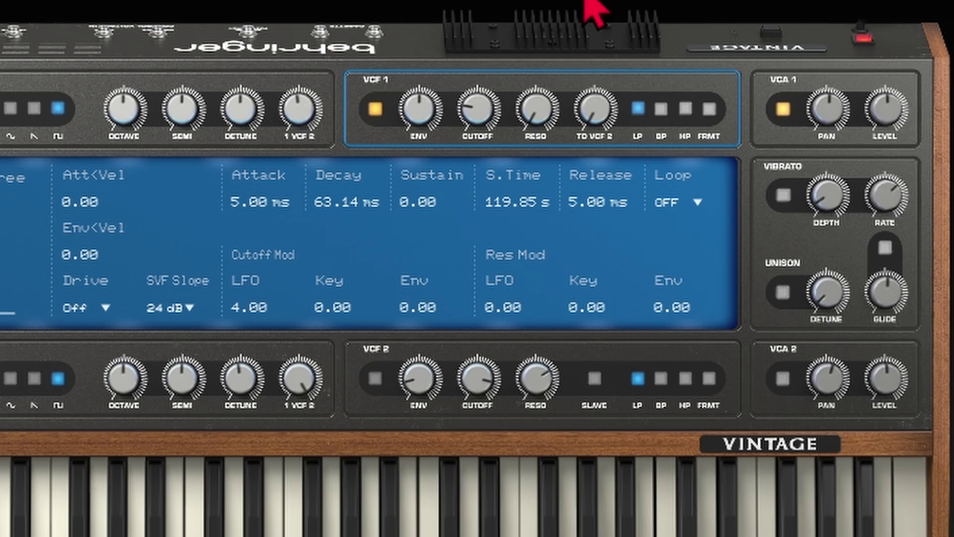
Step: Compare the cutoff and resonance controls of VCF 1 on Vintage with those of Fil1 on Analog
mouse_move(478, 116)
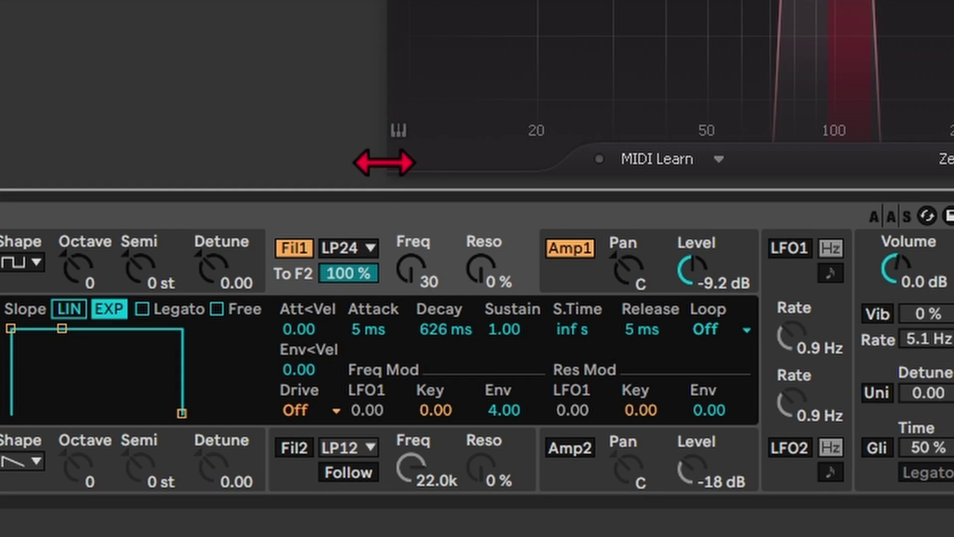
left_click(465, 253)
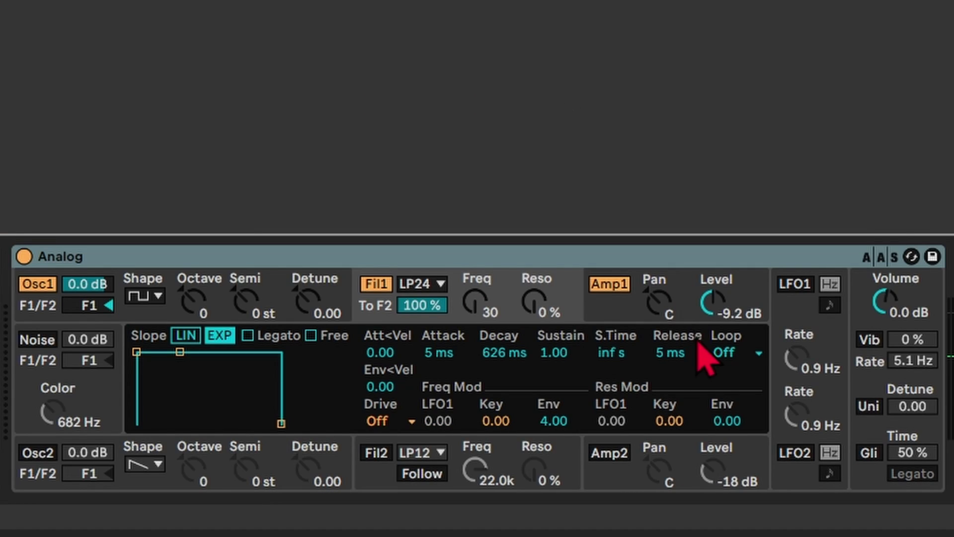
left_click(712, 264)
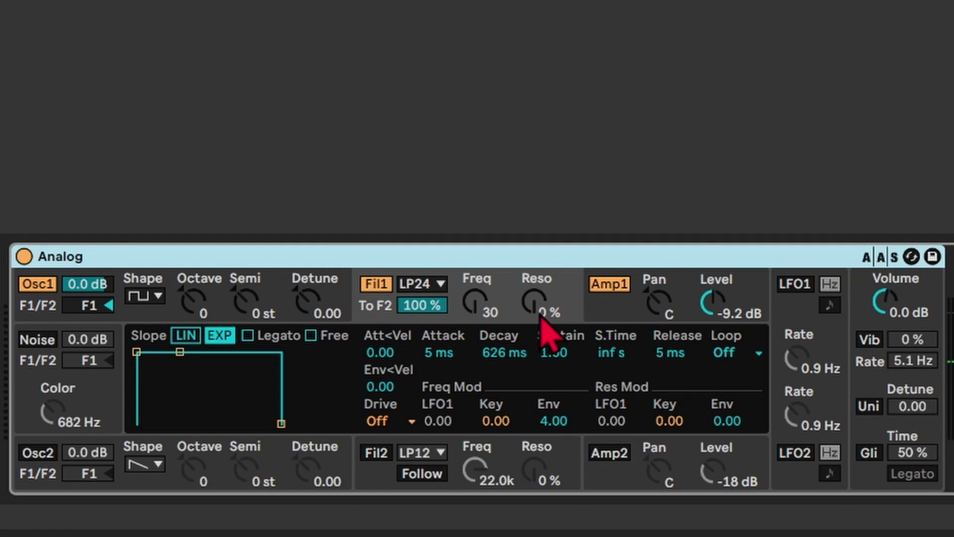
left_click_drag(540, 318, 539, 279)
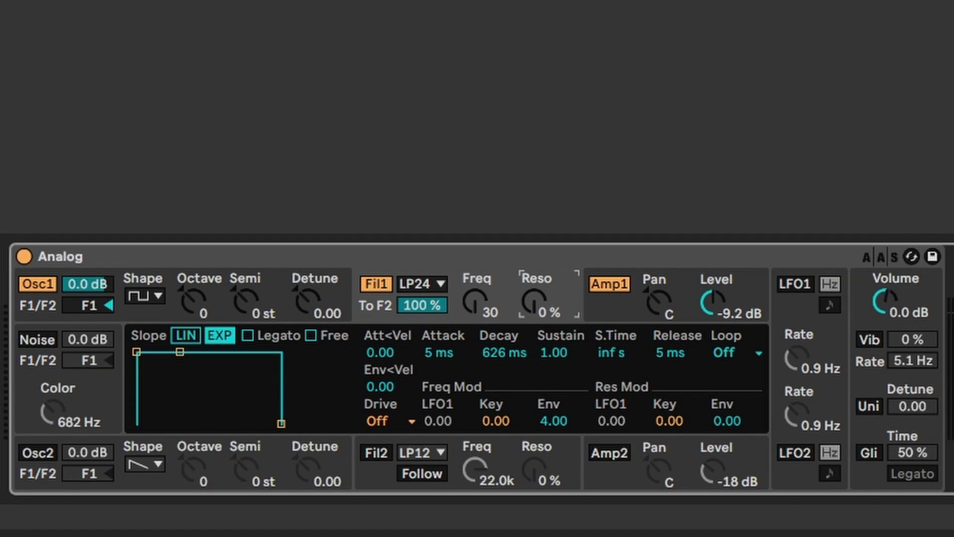
Step: Switch Analog from Osc1 to its noise generator and play the tracks to compare the noise spectra in Pro-Q 3
left_click(37, 284)
left_click(42, 349)
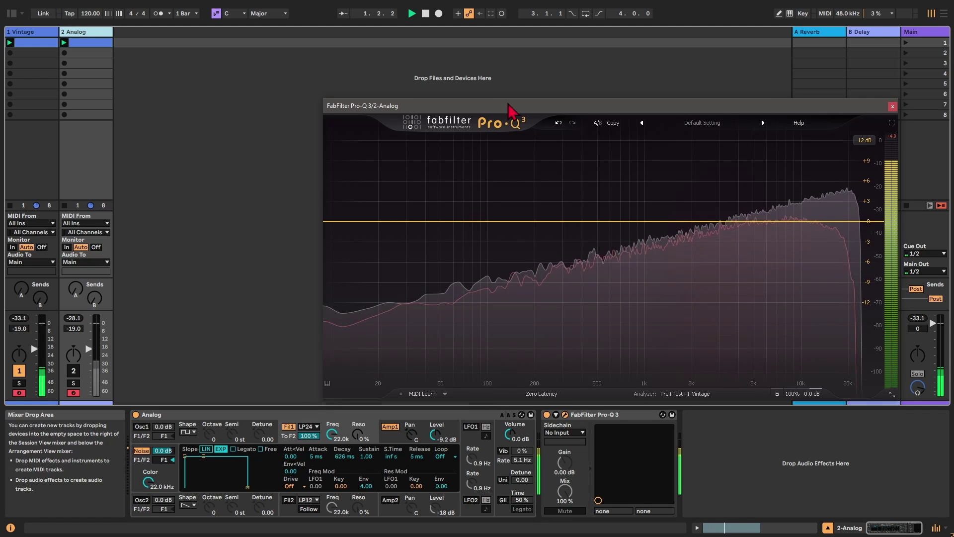
left_click_drag(509, 105, 443, 60)
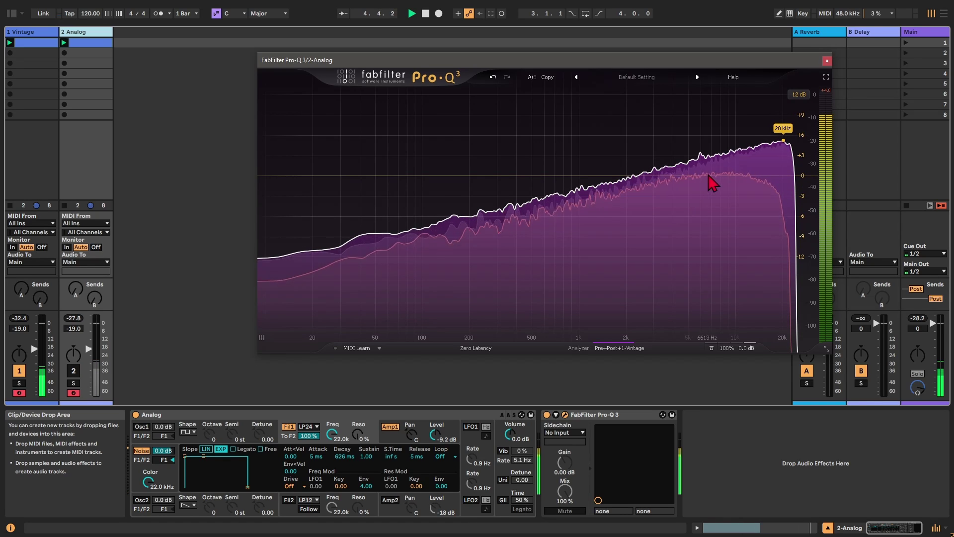
key("space")
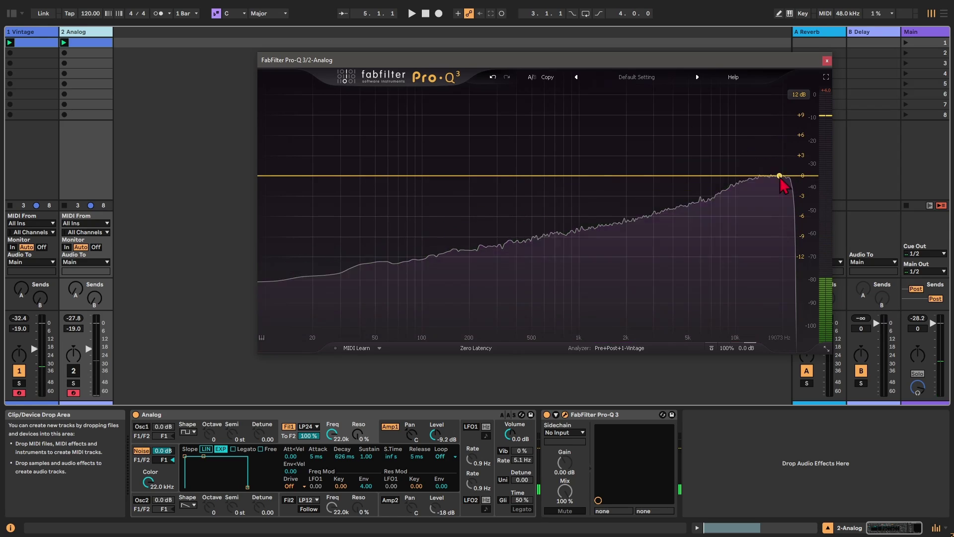
left_click(54, 32)
key("space")
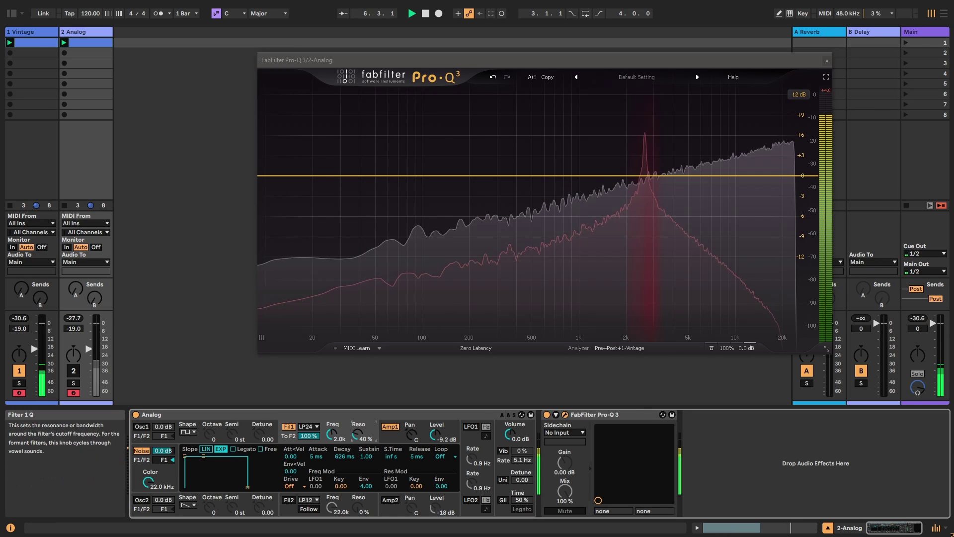
Step: Reset Analog's Fil1 resonance to 0 %, activate the Analog track instead of Vintage, and try resonances of 77 % and 41 %
left_click_drag(358, 435, 331, 467)
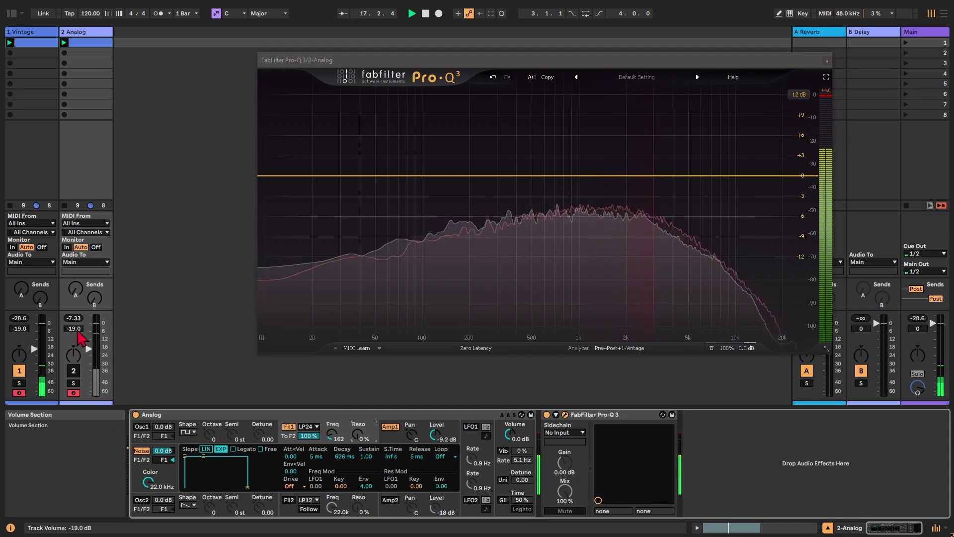
left_click(73, 371)
left_click(19, 371)
left_click_drag(359, 437, 359, 400)
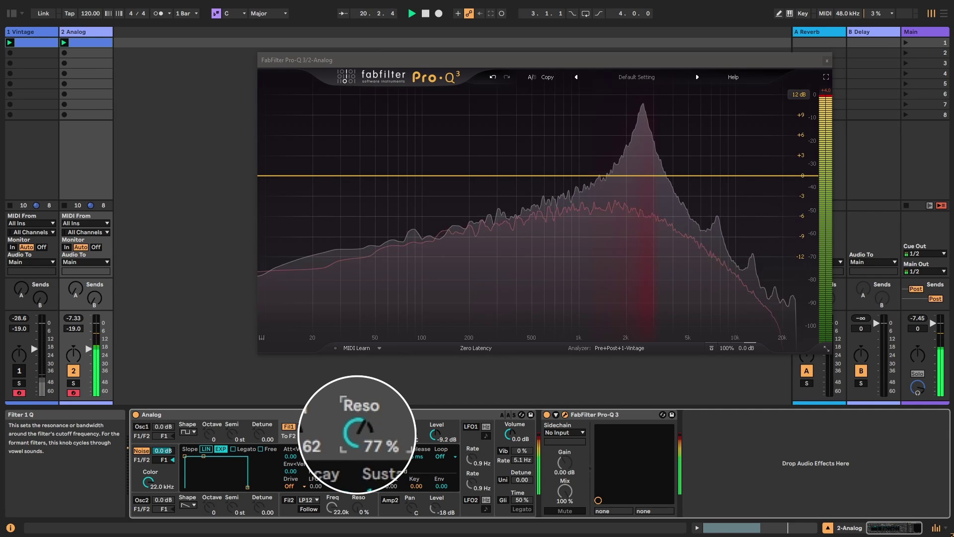
left_click_drag(358, 434, 358, 442)
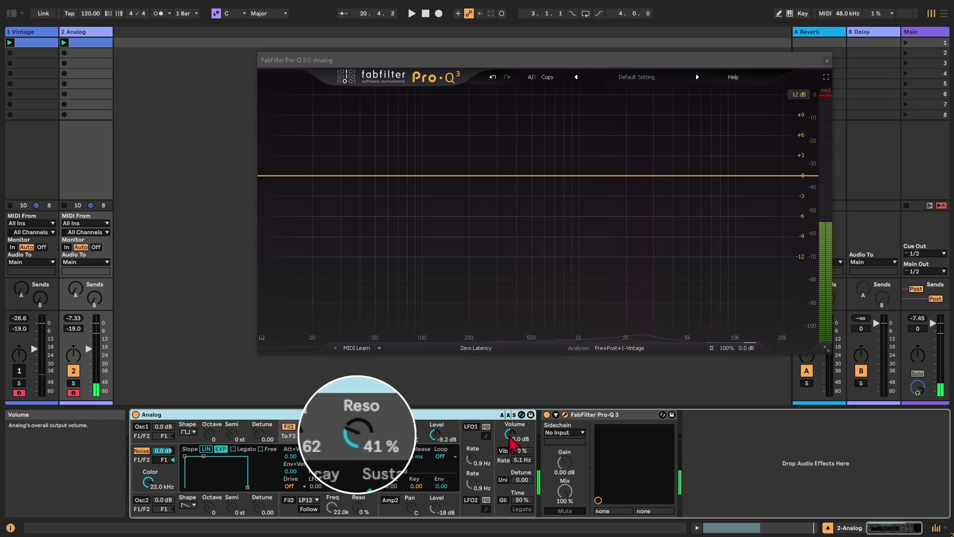
Step: Set Analog's Fil1 resonance to 100 %, lower its output volume to -15 dB, and stop playback
left_click_drag(512, 433, 512, 441)
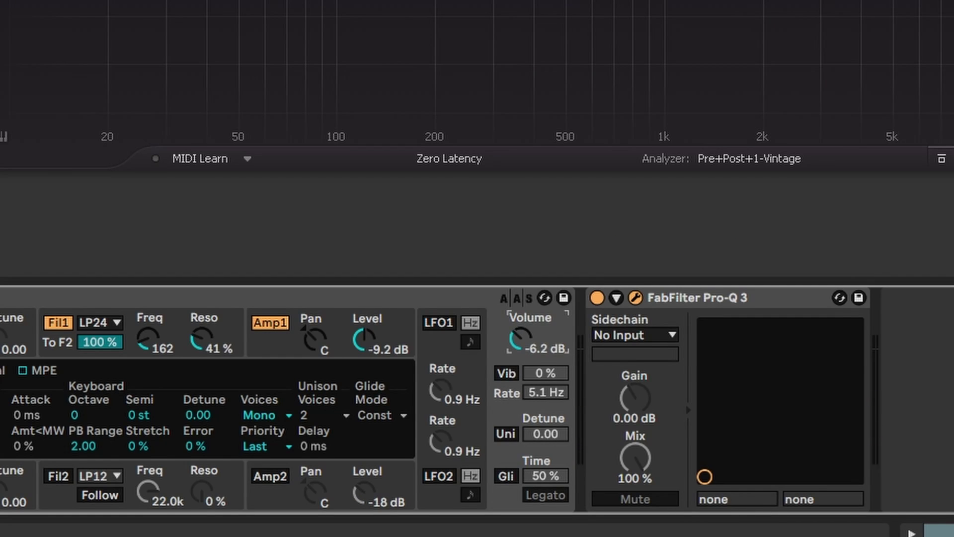
left_click_drag(201, 341, 202, 291)
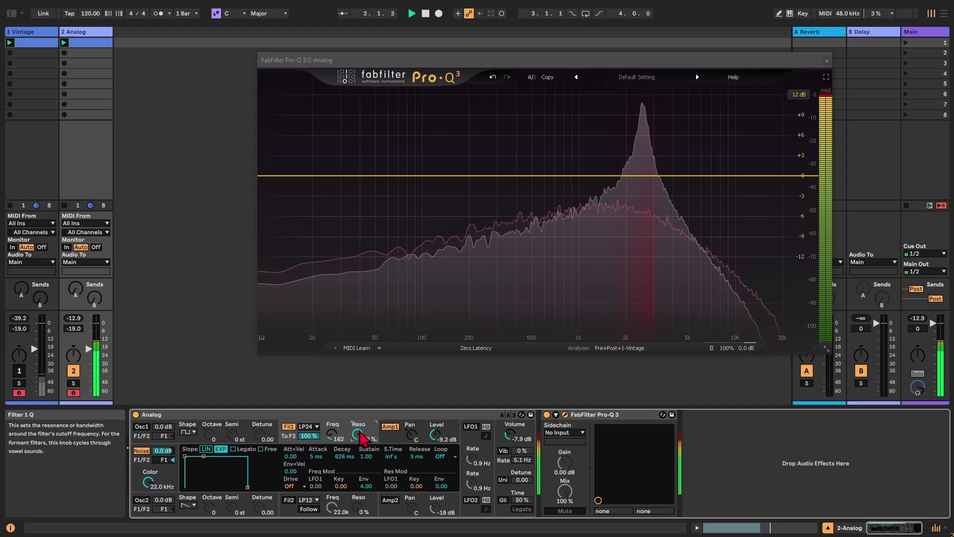
left_click_drag(522, 427, 522, 435)
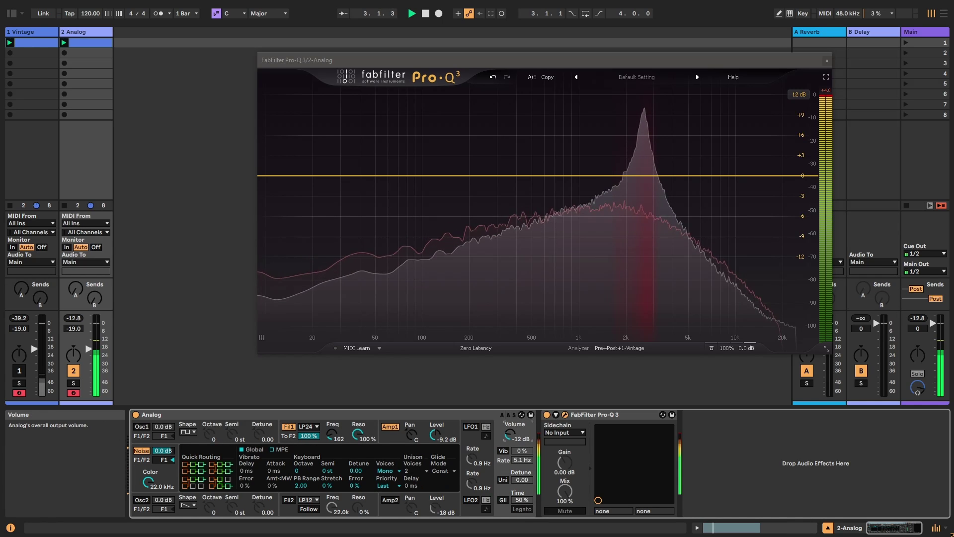
key("space")
left_click(358, 419)
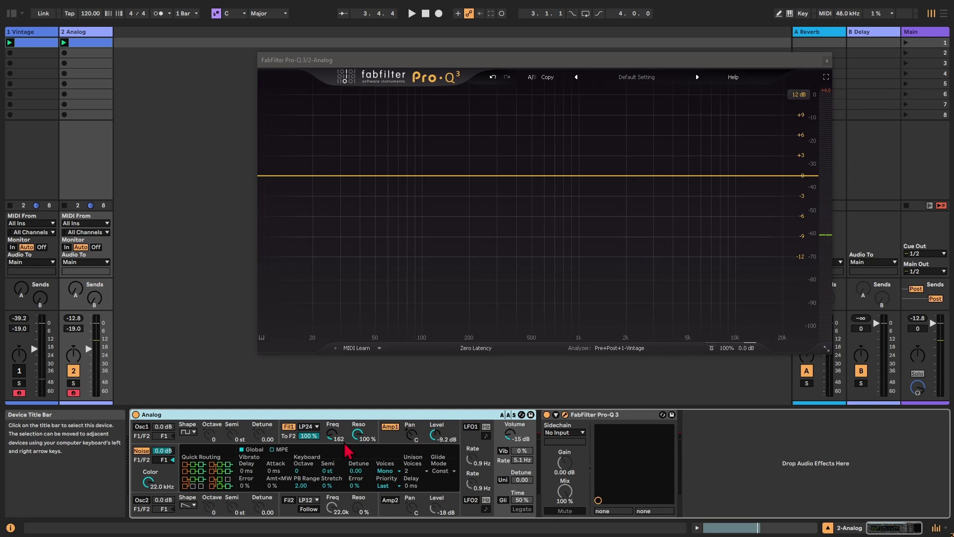
Step: Play and stop both tracks to compare their resonant noise spectra in Pro-Q 3
left_click(362, 428)
key("space")
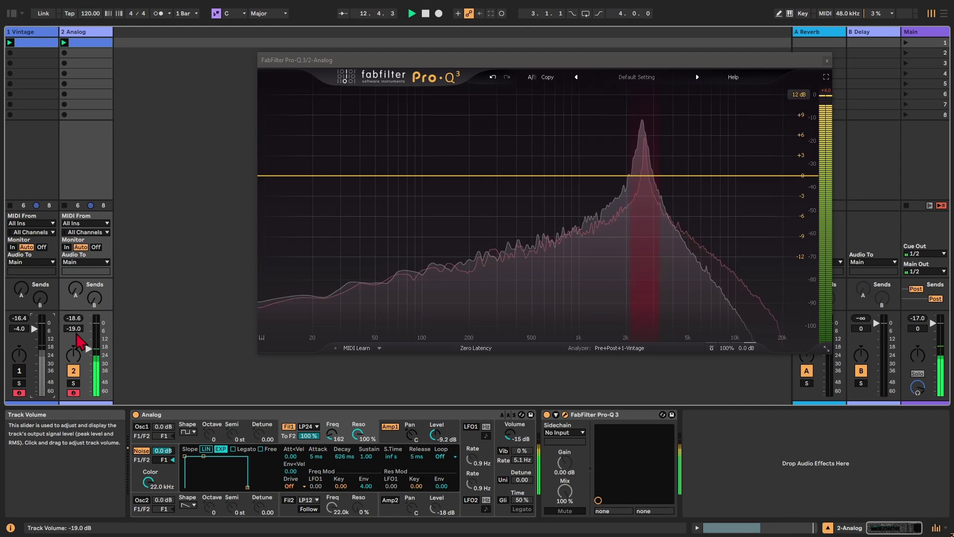
left_click(326, 415)
key("space")
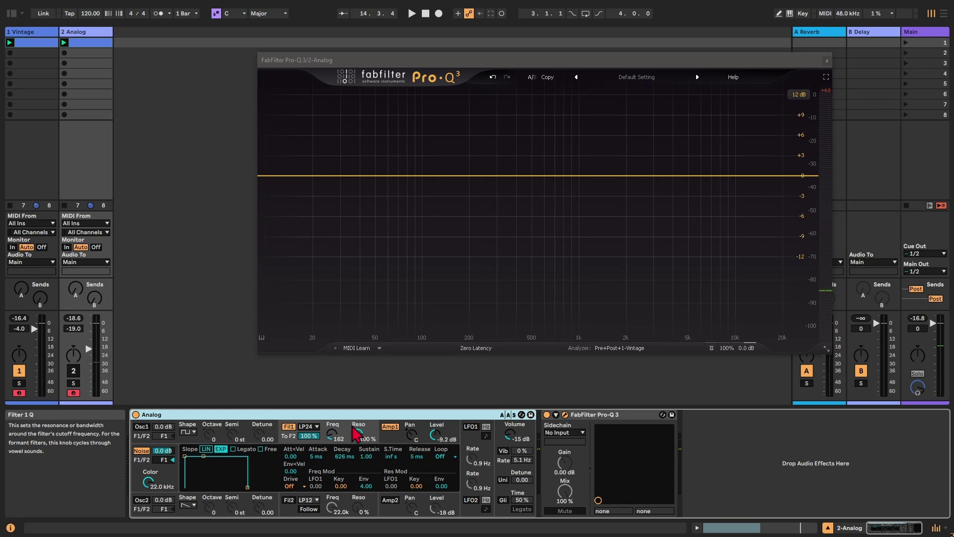
key("space")
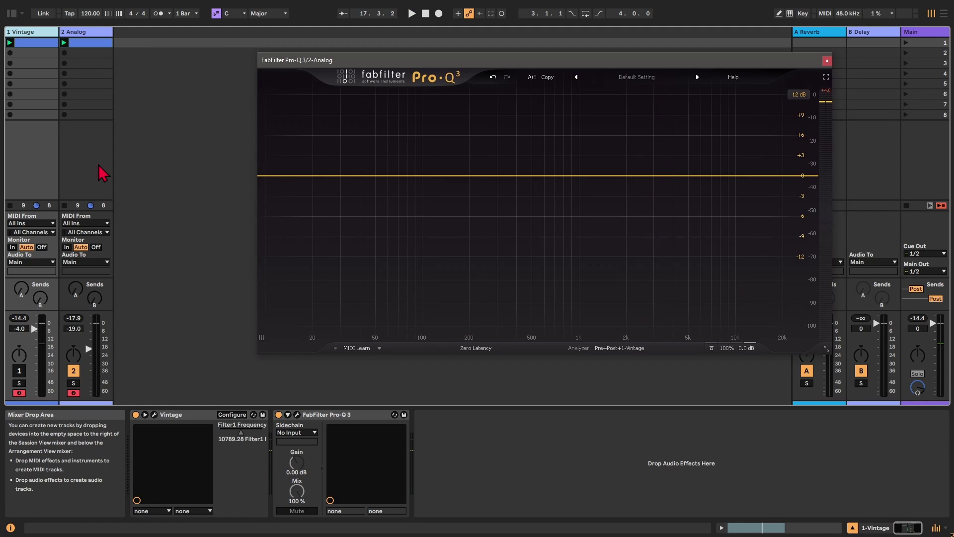
left_click(86, 45)
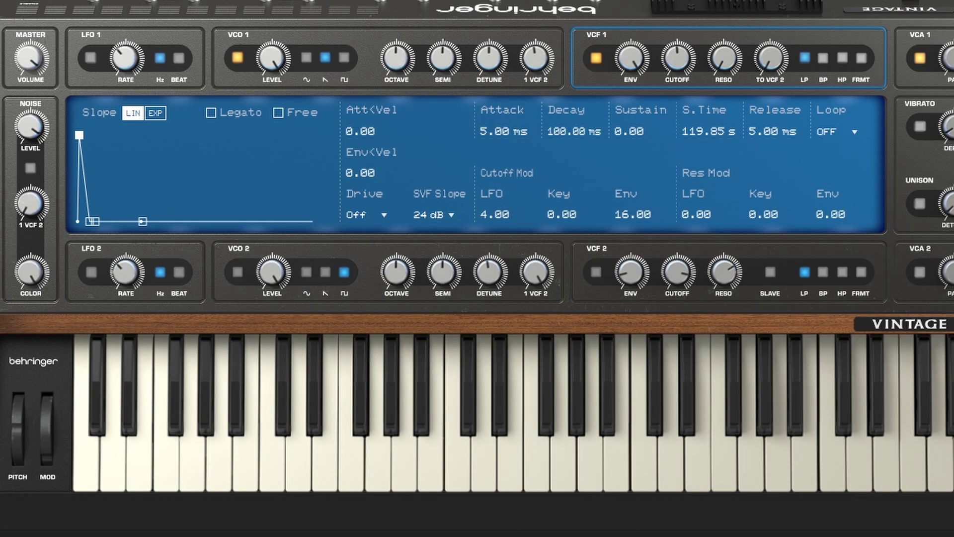
Step: Vary the filter envelope decay on both synths, setting it to 5.00 ms on Vintage and 234 ms on Analog
left_click_drag(579, 127, 578, 159)
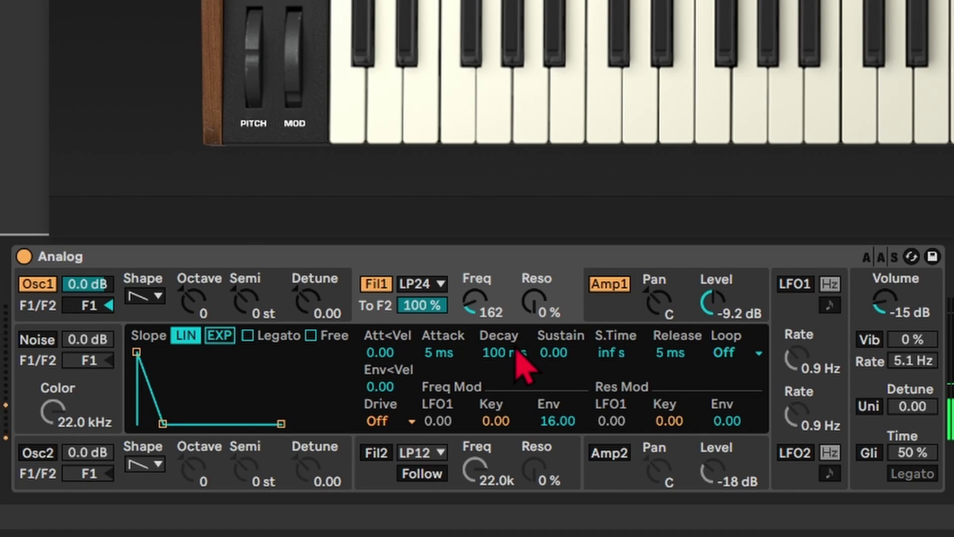
left_click_drag(502, 348, 498, 308)
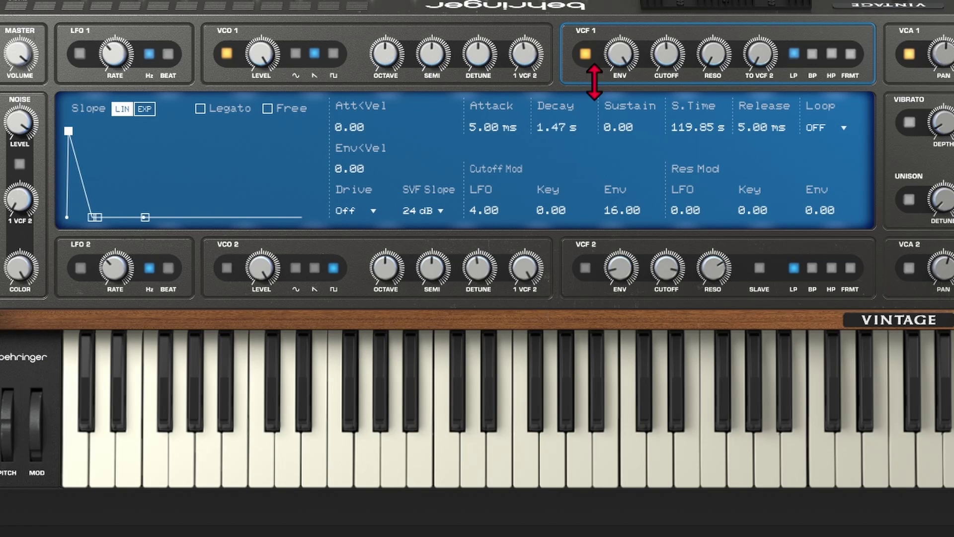
left_click_drag(594, 98, 572, 296)
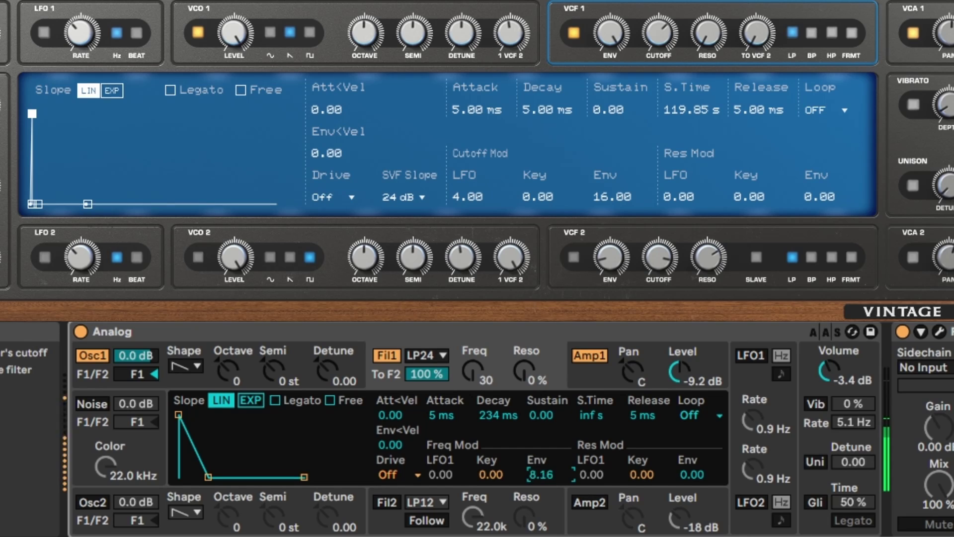
Step: Set Analog's Fil1 envelope modulation to 12.39, check Vintage's VCO 1 settings, and return to VCF 1
left_click_drag(540, 475, 541, 465)
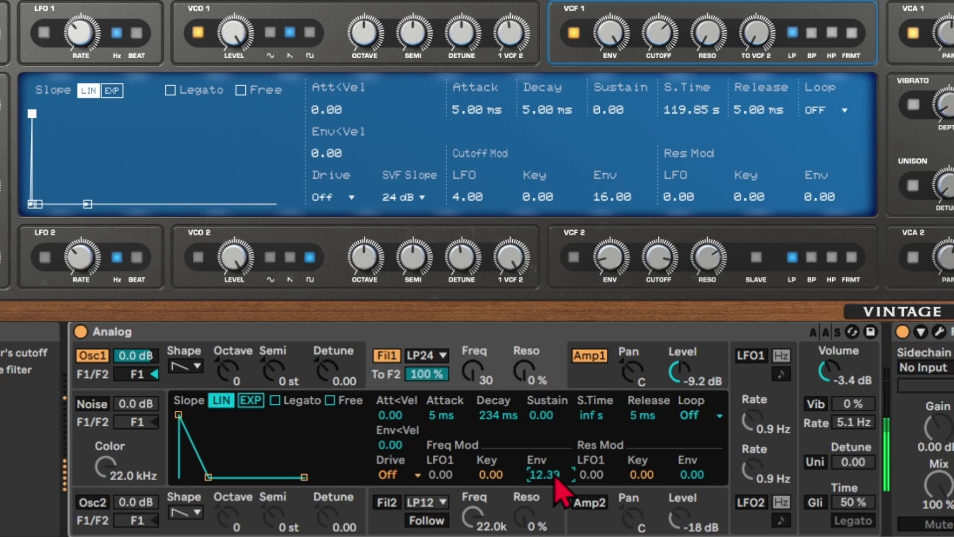
left_click(571, 333)
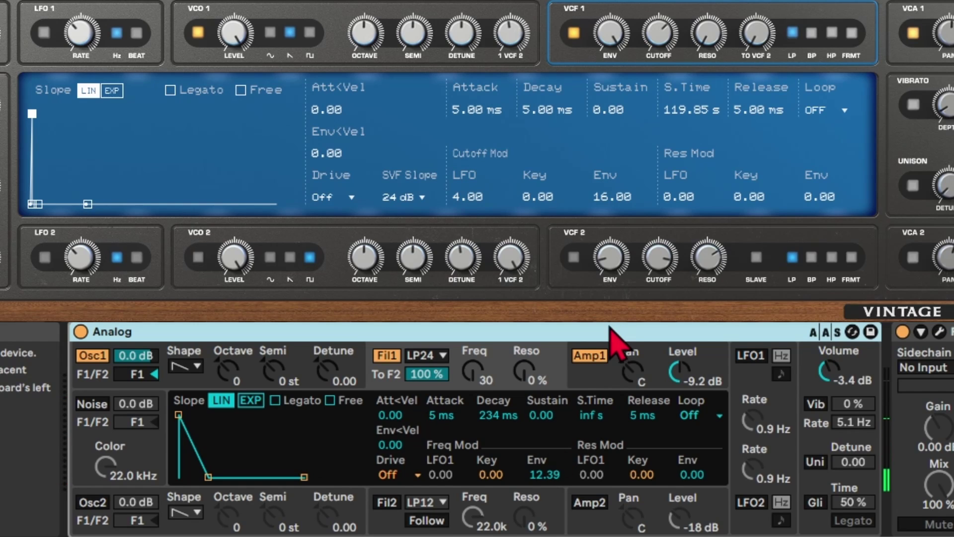
left_click(268, 18)
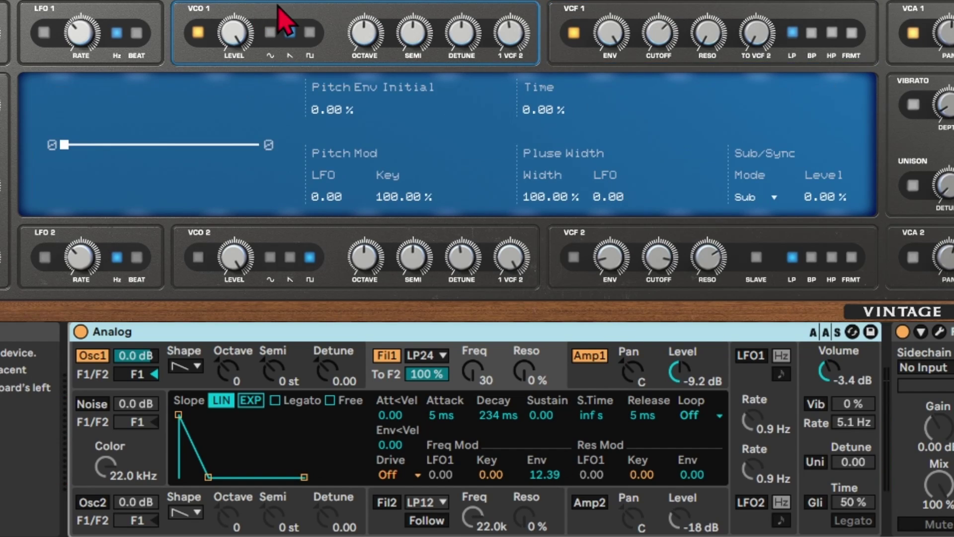
left_click(619, 17)
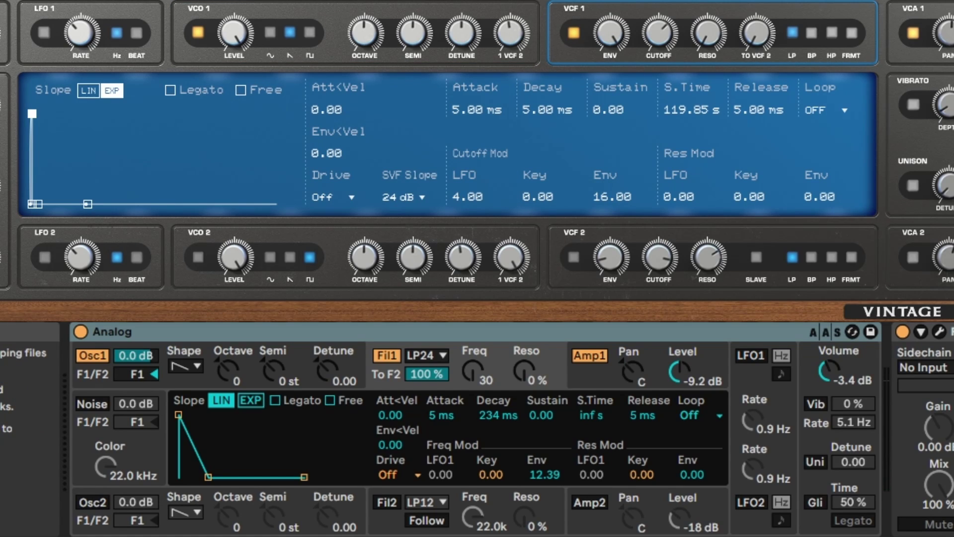
Step: Raise Vintage's VCF 1 resonance, and set Analog's Fil1 resonance to 58 % and its envelope modulation to 4.71
left_click_drag(710, 36, 721, 1)
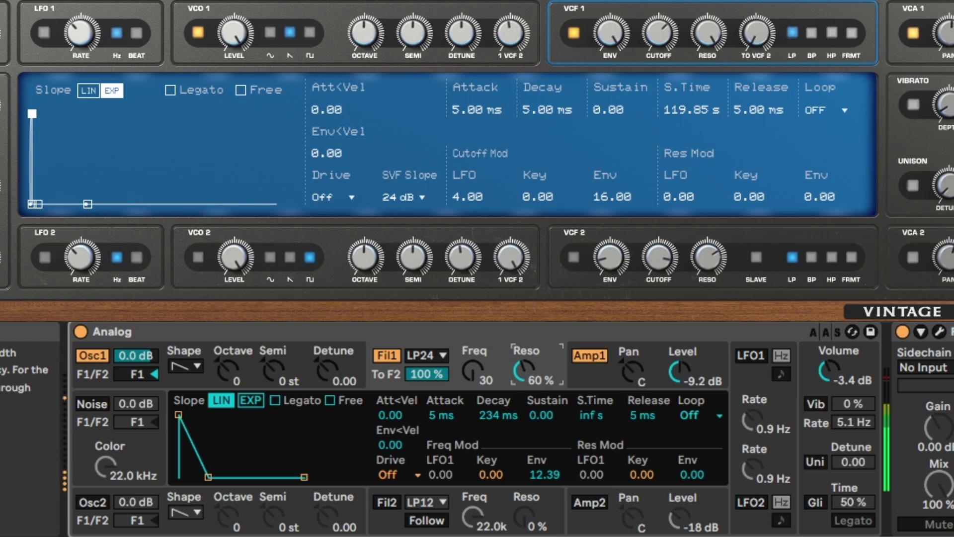
left_click_drag(525, 371, 520, 367)
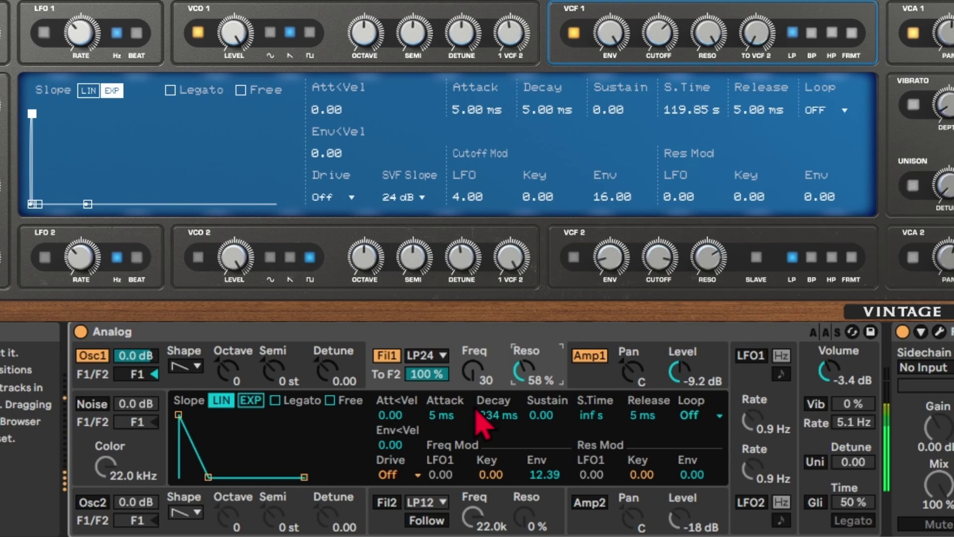
left_click_drag(547, 475, 547, 497)
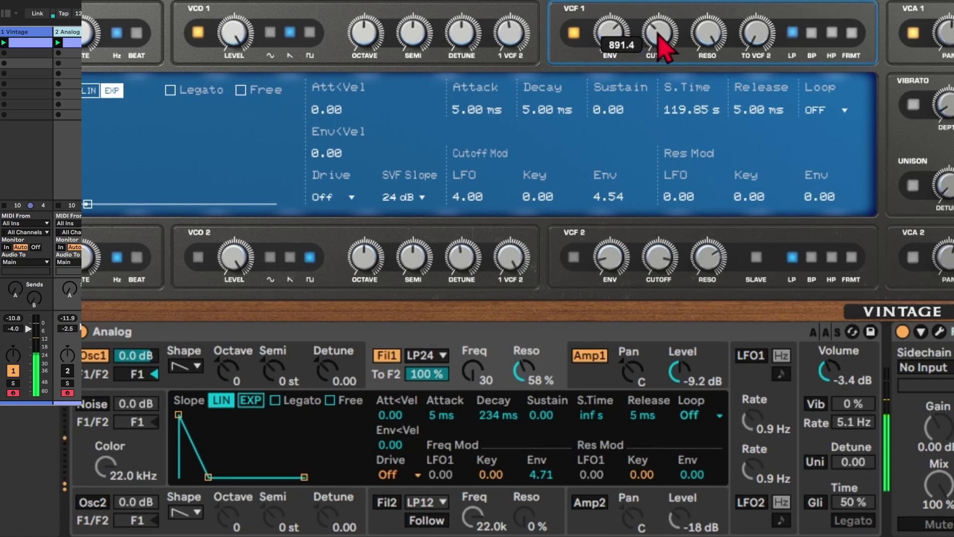
Step: Lower Vintage's VCF 1 cutoff and set its envelope modulation to 6.46
left_click_drag(664, 47, 691, 57)
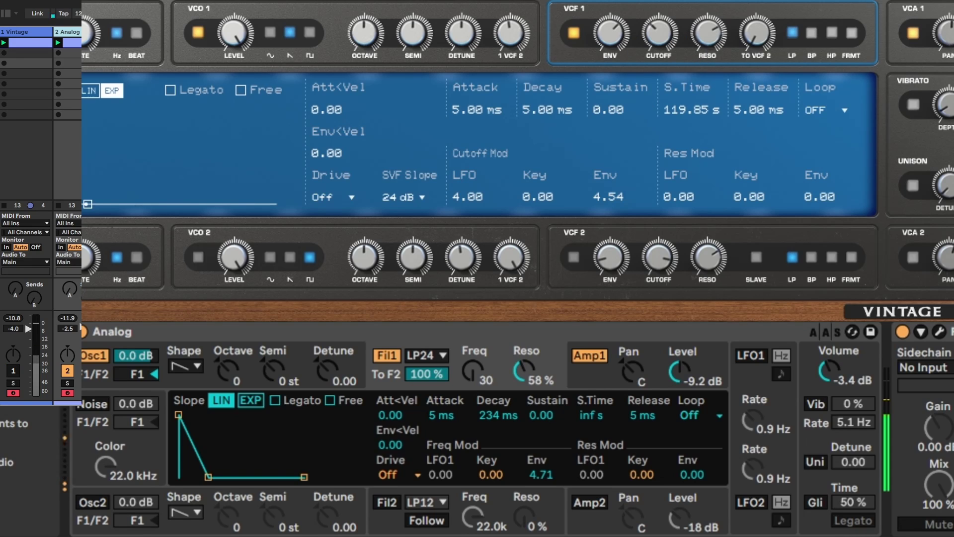
mouse_move(672, 46)
left_mouse_down()
mouse_move(672, 65)
mouse_move(671, 47)
left_mouse_up()
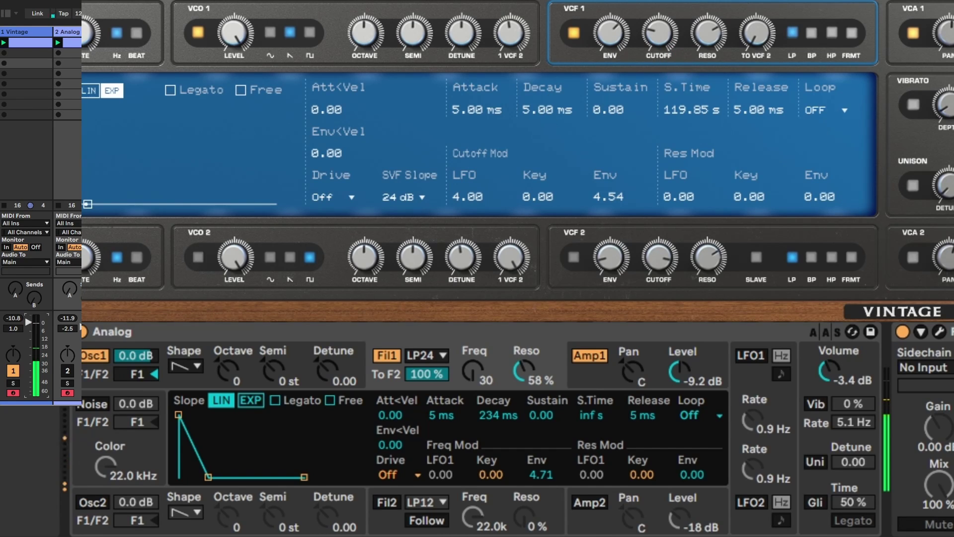
left_click_drag(624, 39, 668, 43)
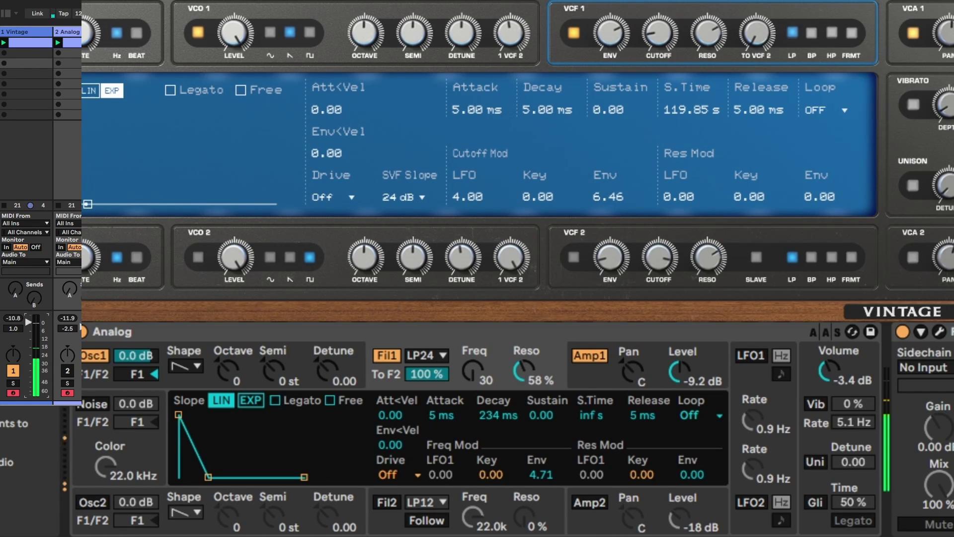
Step: Switch between the Vintage and Analog tracks and play the clips to compare both synths' spectra in FabFilter Pro-Q 3
left_click(942, 33)
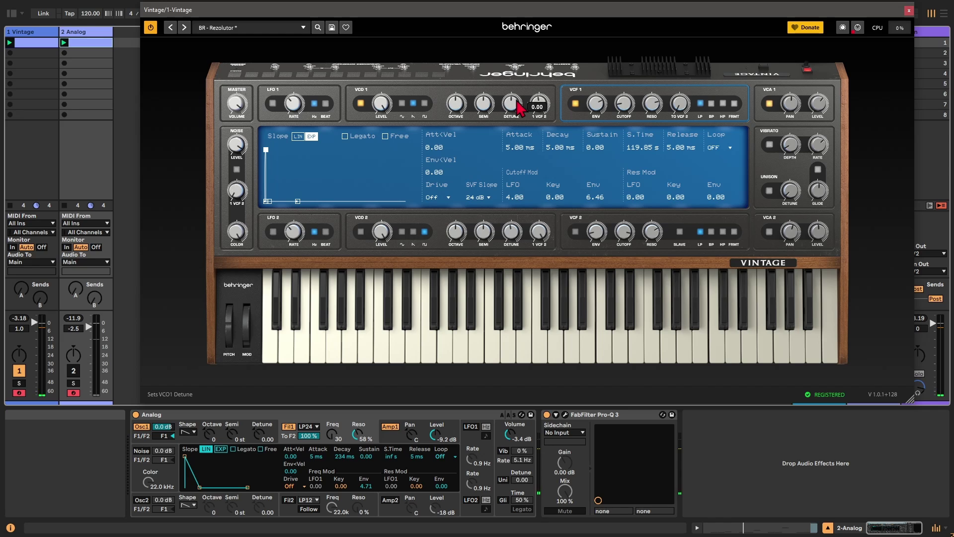
left_click(37, 44)
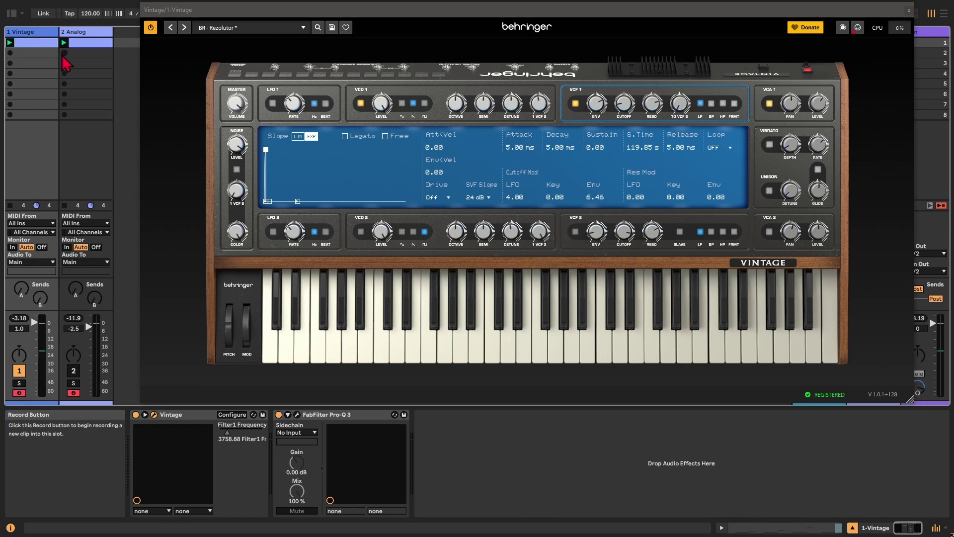
left_click(63, 53)
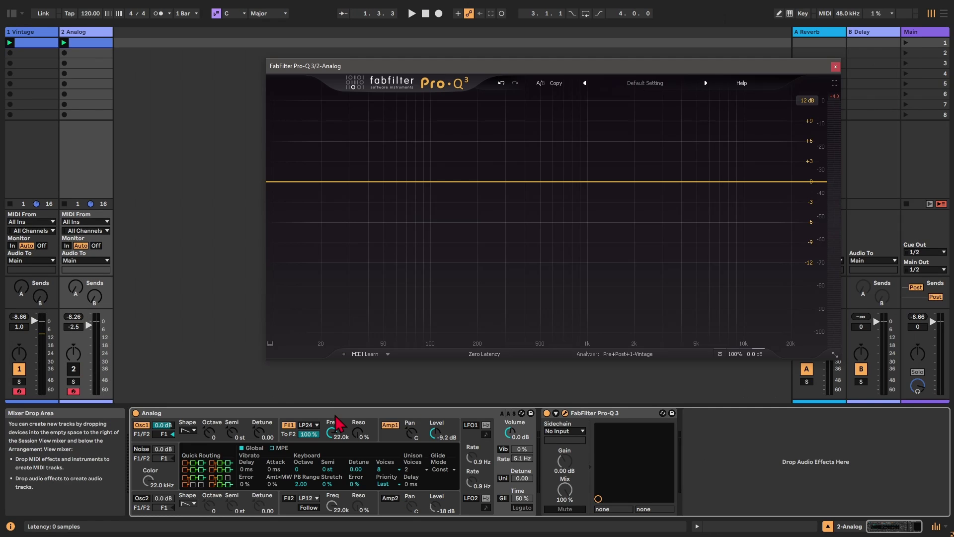
left_click(338, 416)
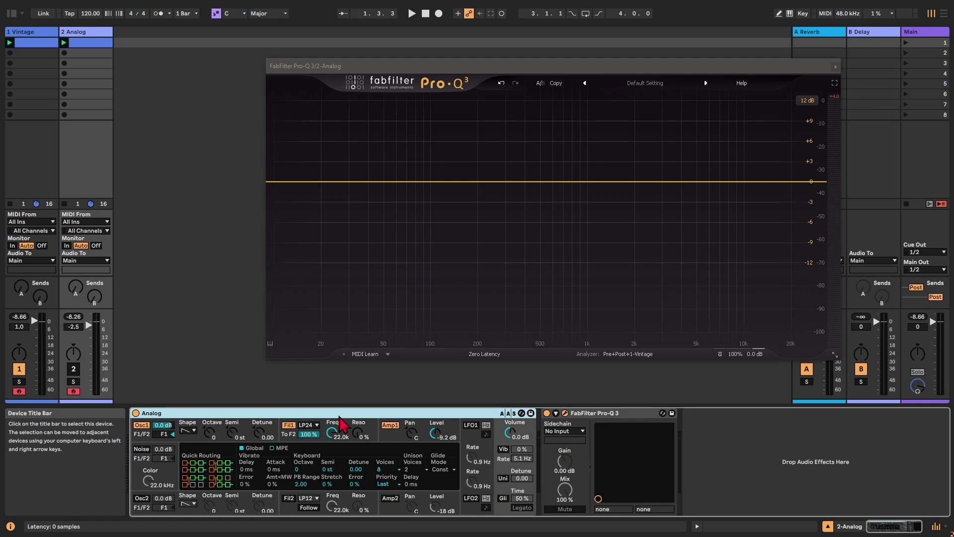
key("space")
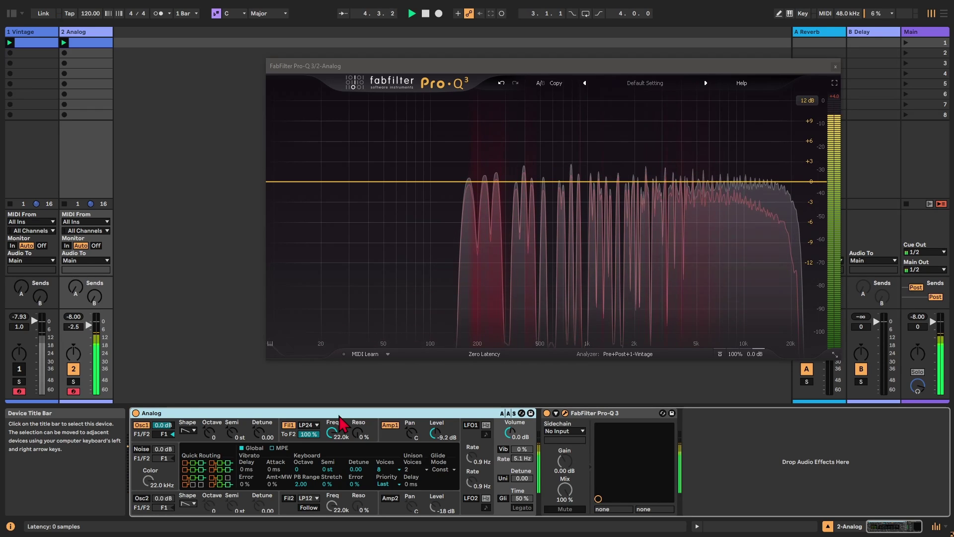
key("space")
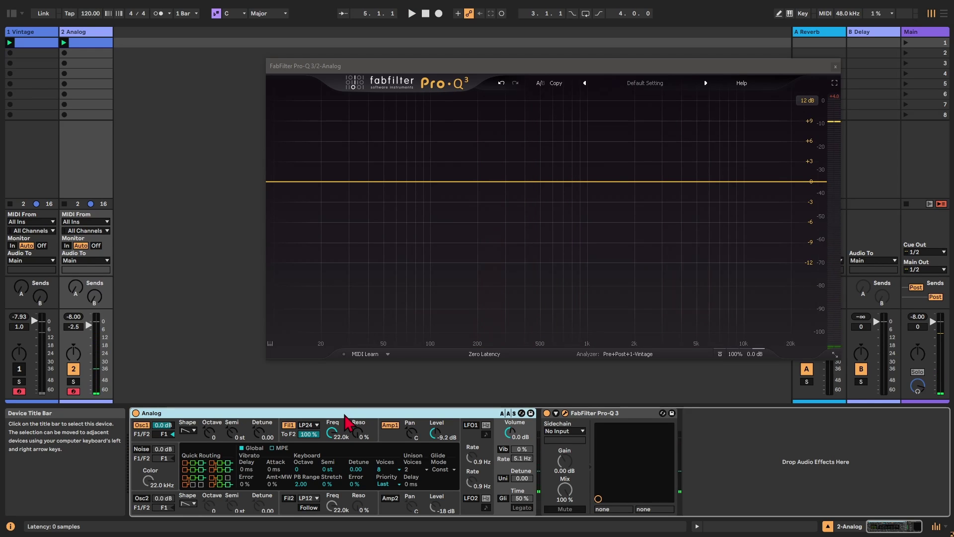
key("space")
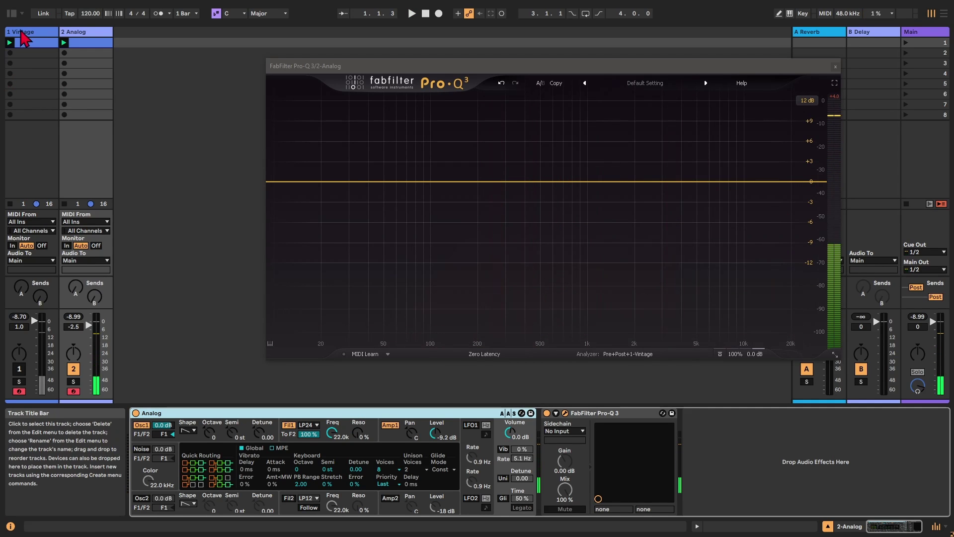
Step: Duplicate FabFilter Pro-Q 3 on the Analog track and add a 12 dB/oct High Cut band at about 22.7 kHz during playback
left_click(609, 413)
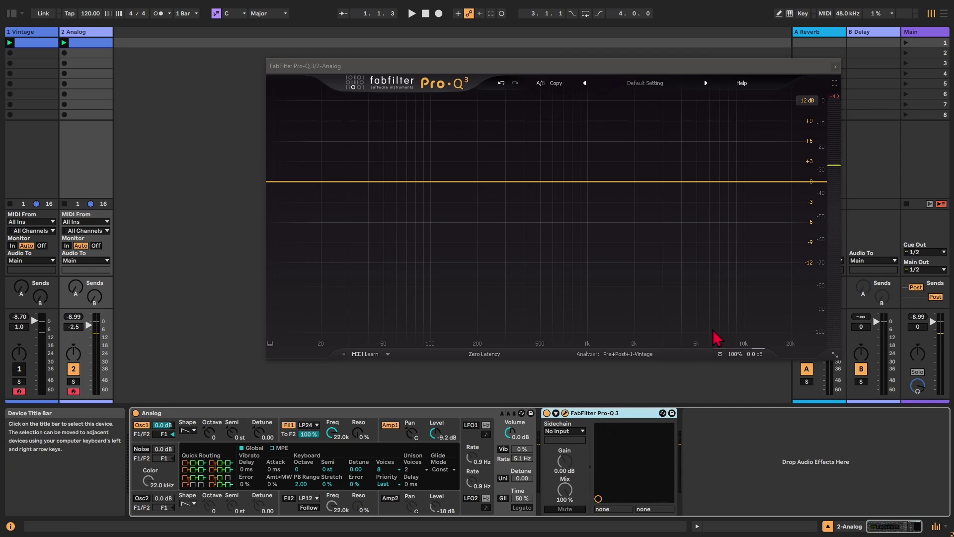
key("ctrl+d")
left_click(799, 182)
key("space")
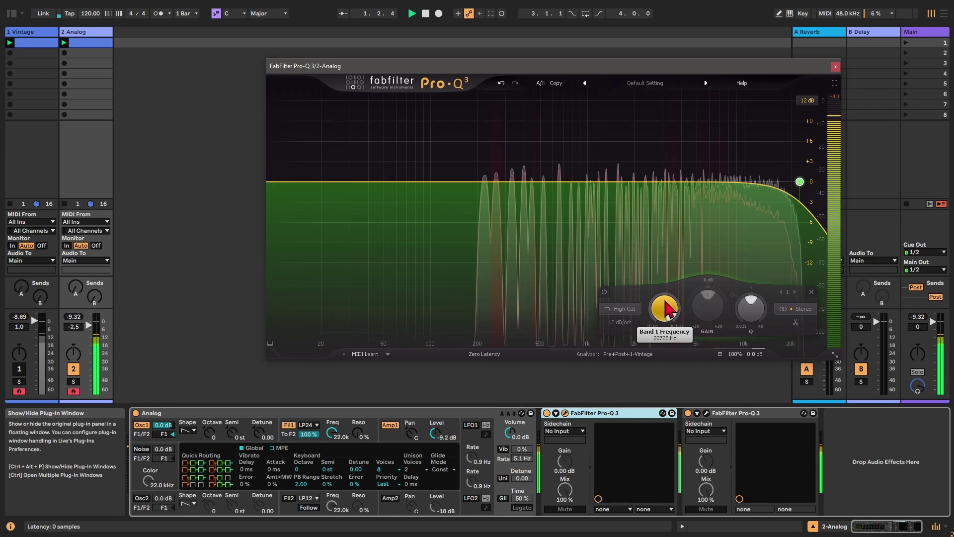
Step: Lower the High Cut band's frequency to about 8554 Hz, matching Analog's high-end roll-off to Vintage's, and stop playback
left_click_drag(669, 309, 666, 338)
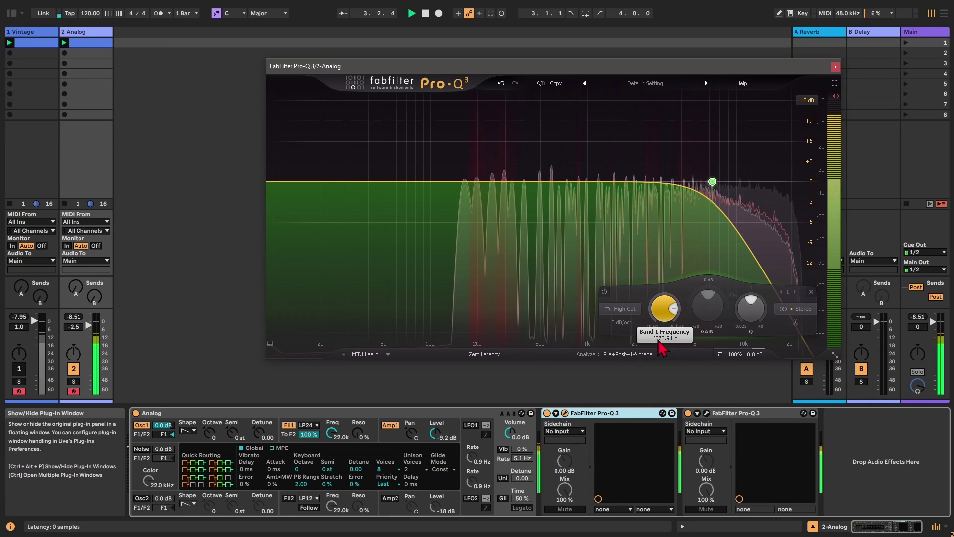
scroll(749, 318, "up", 2)
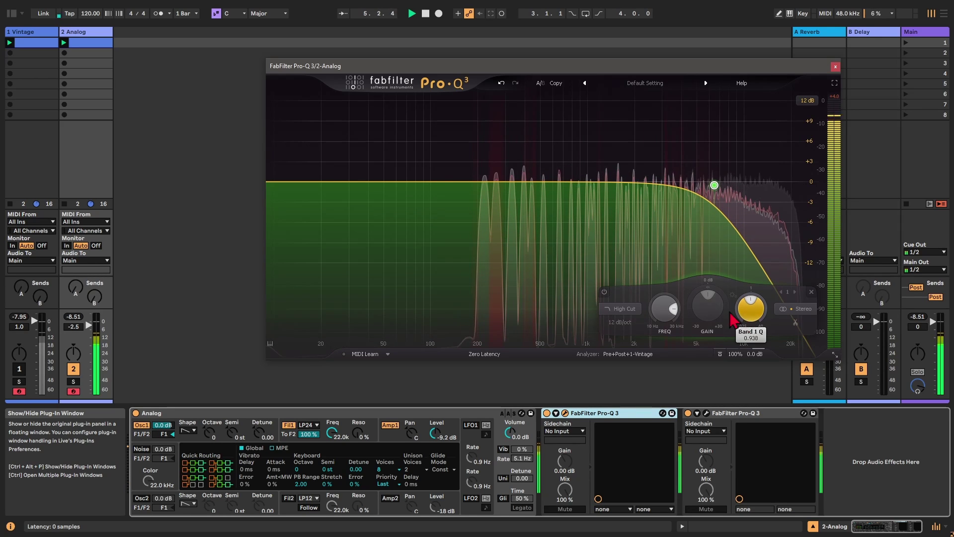
scroll(659, 313, "up", 1)
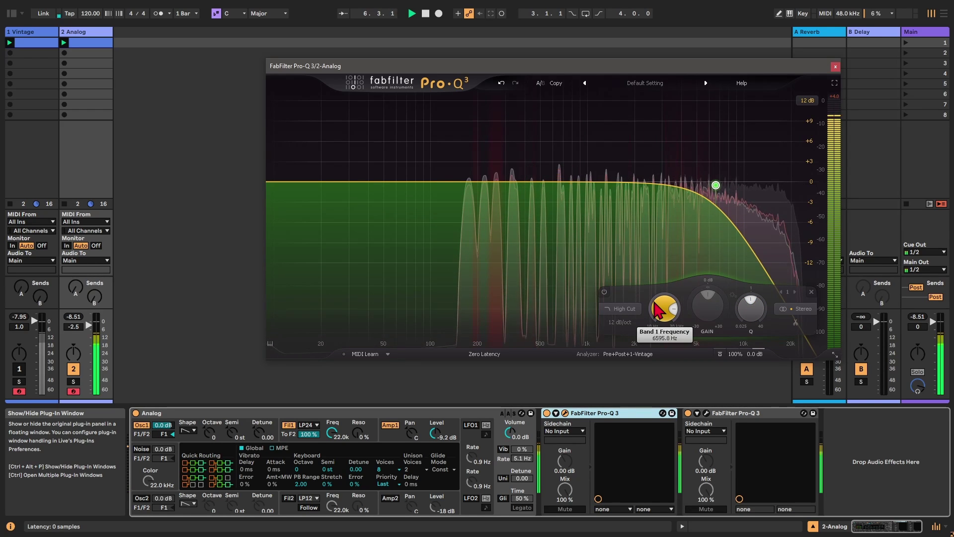
scroll(658, 309, "up", 4)
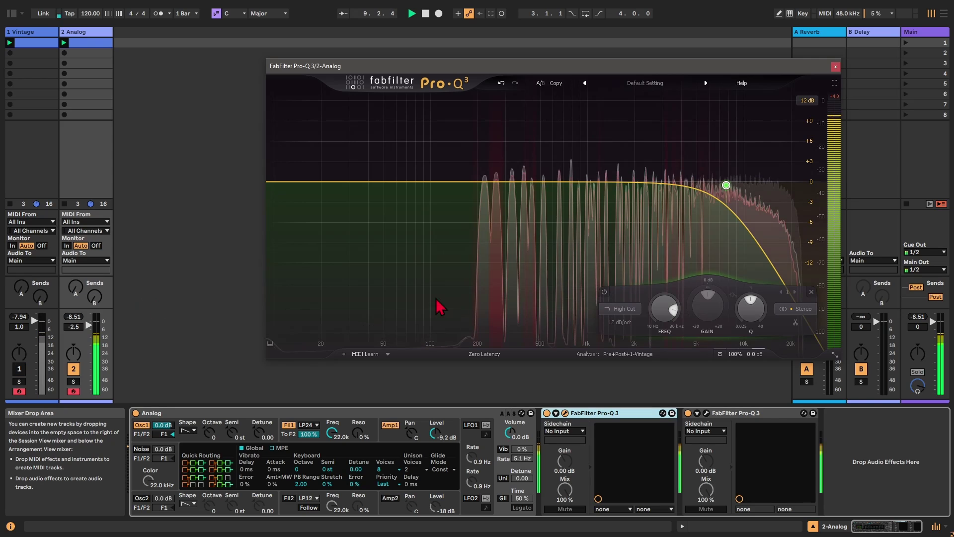
scroll(661, 312, "up", 4)
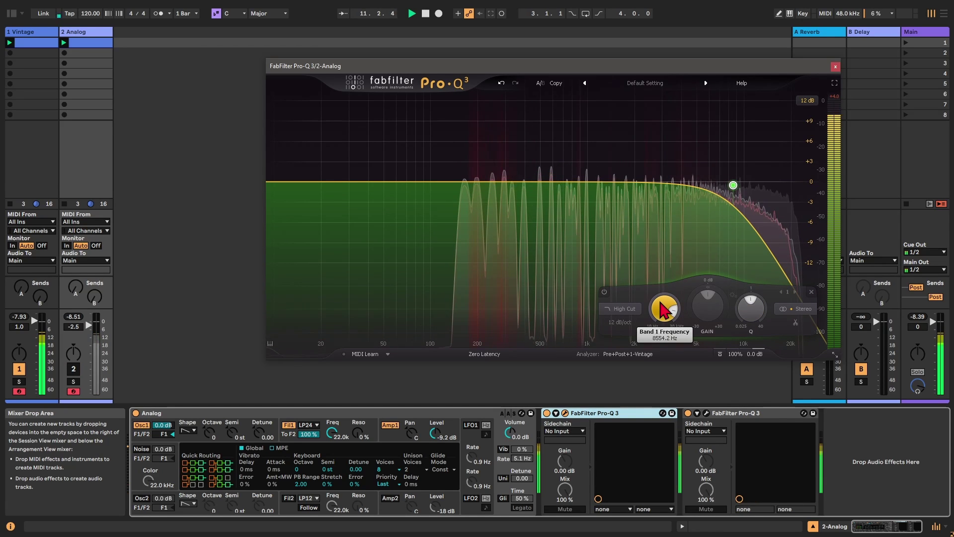
key("space")
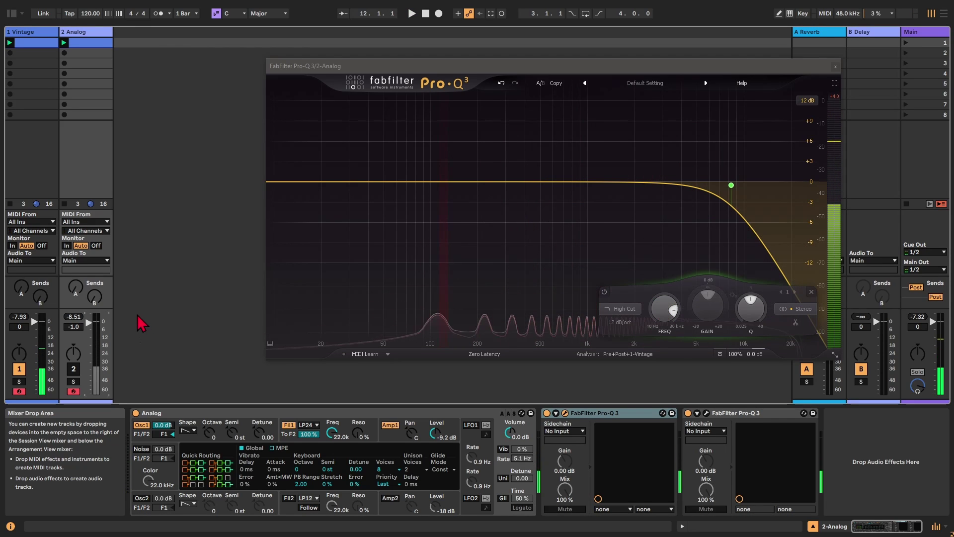
Step: Review the device chains on the Vintage and Analog tracks, ending on the Analog synth
key("space")
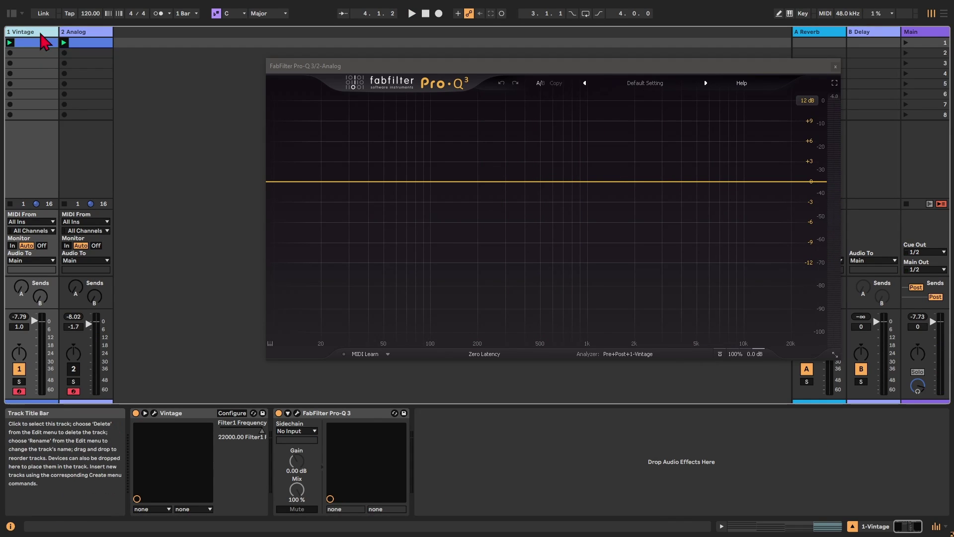
left_click(155, 413)
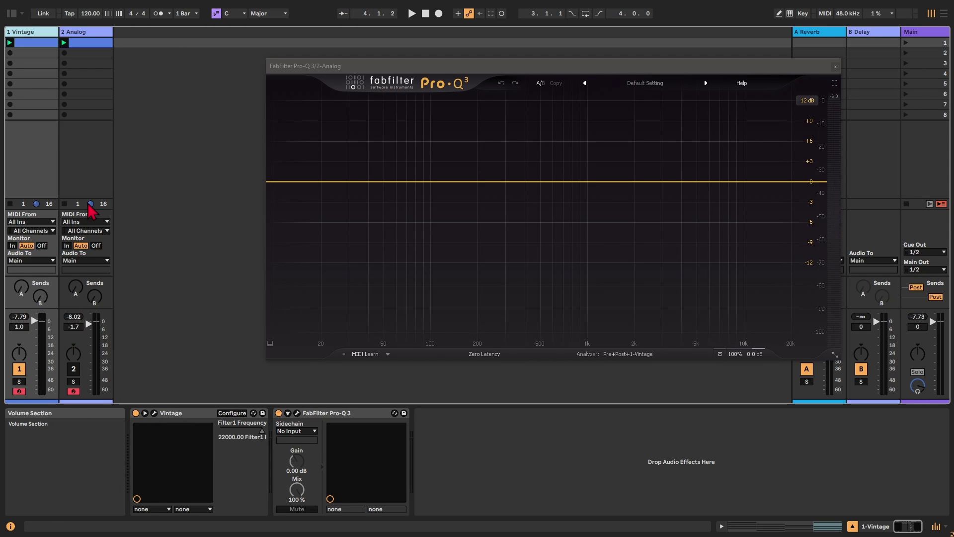
left_click(83, 32)
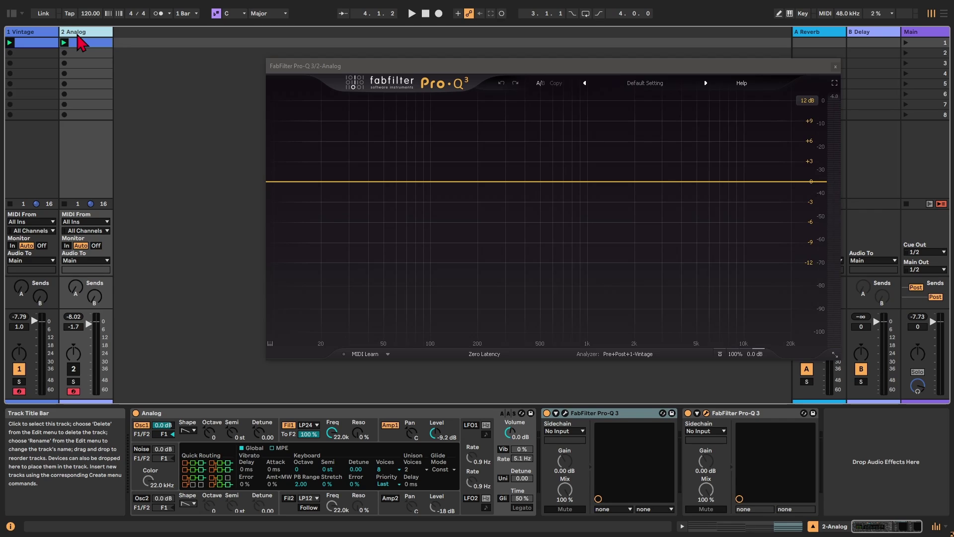
left_click(249, 415)
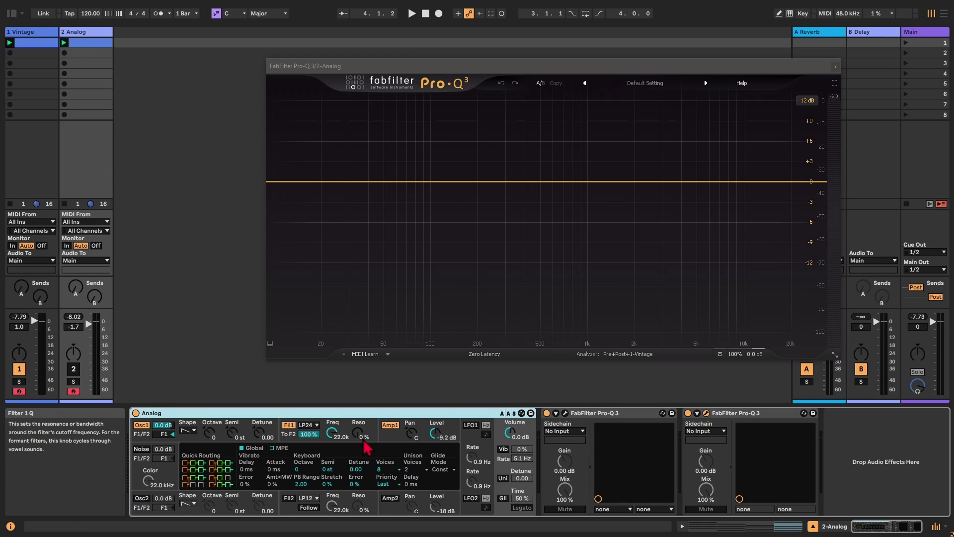
Step: Open the Vintage synth, toggle its unison off and back on, and raise the unison detune to maximum
left_click(30, 31)
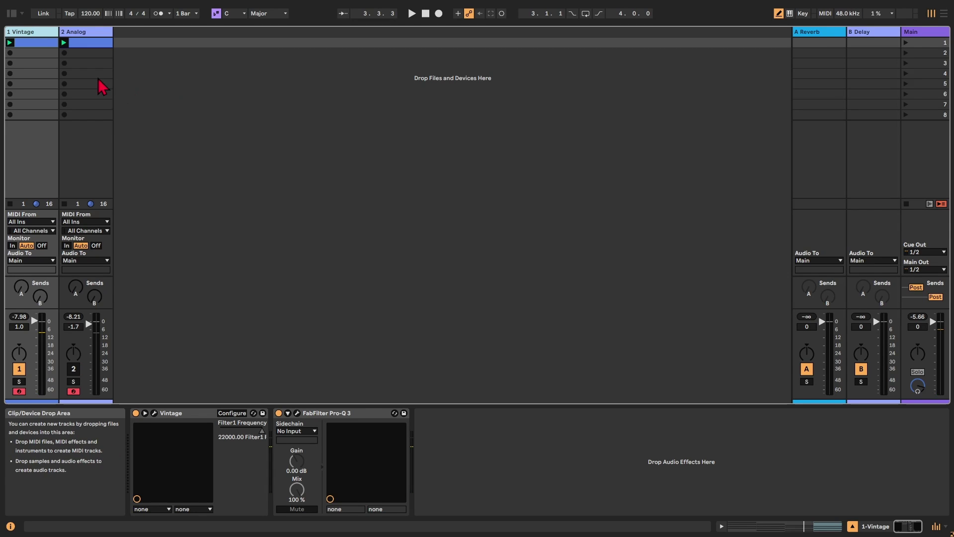
left_click(154, 413)
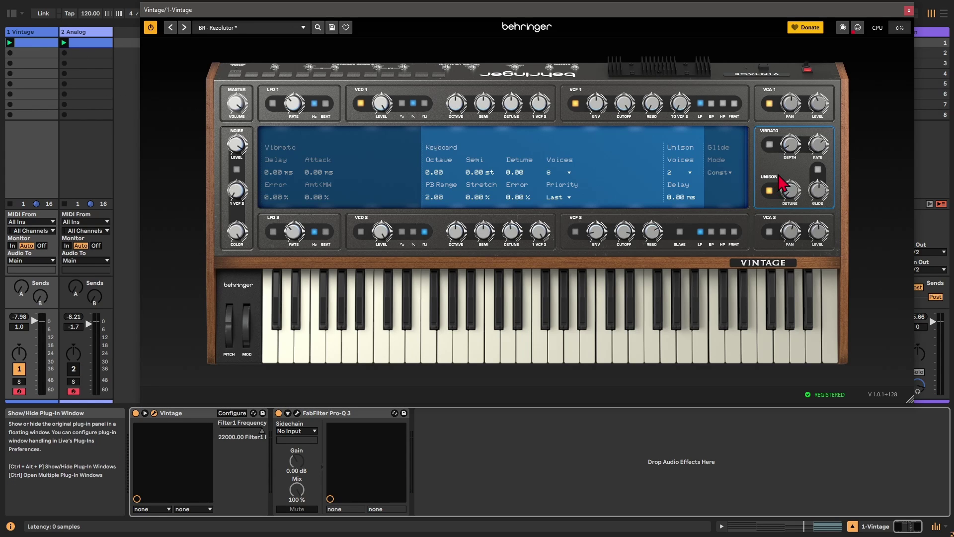
mouse_move(796, 196)
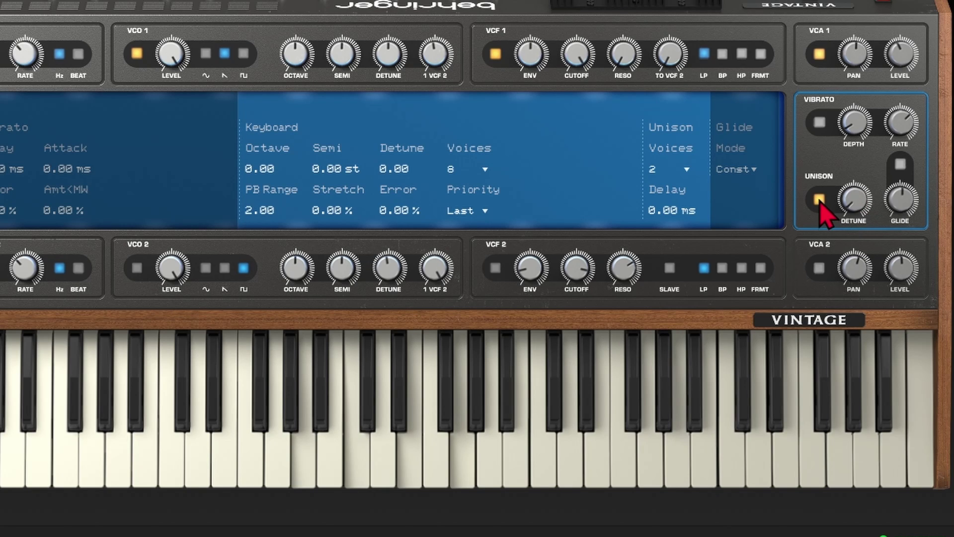
left_click(820, 200)
left_click(820, 200)
left_click_drag(861, 207, 887, 109)
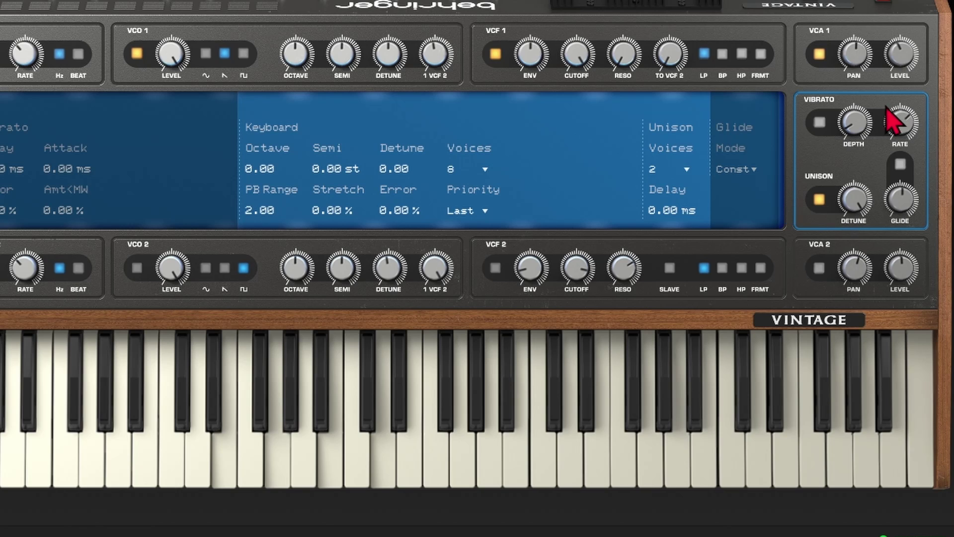
Step: Raise Analog's unison detune to 100.00, and set its unison voices to 4 and its polyphony to 32 voices
mouse_move(866, 208)
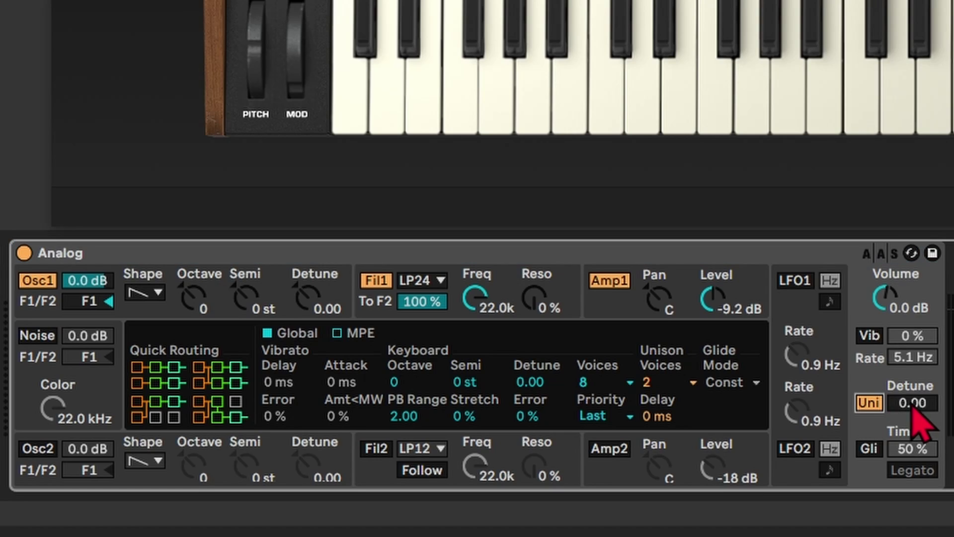
mouse_move(912, 412)
left_mouse_down()
mouse_move(913, 368)
mouse_move(913, 411)
left_mouse_up()
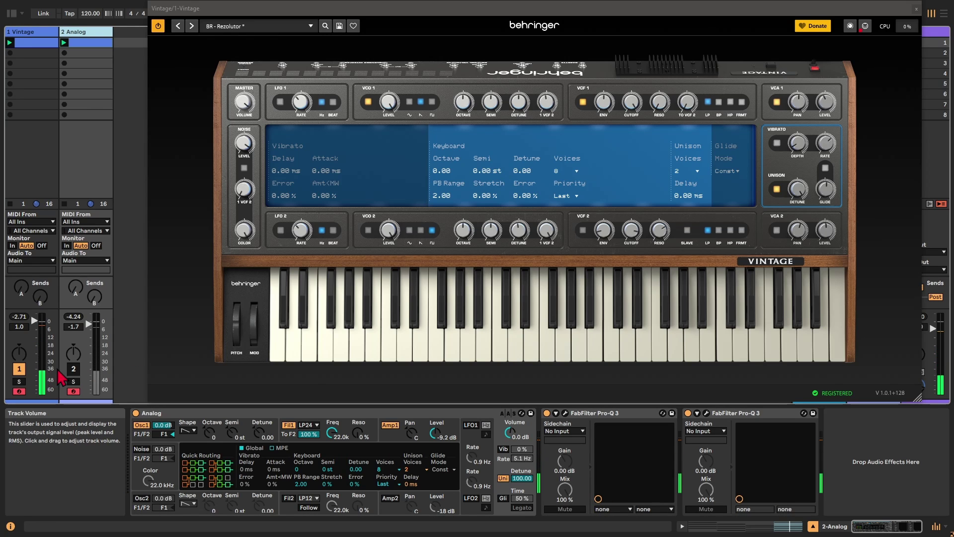
left_click(108, 368)
left_click(408, 470)
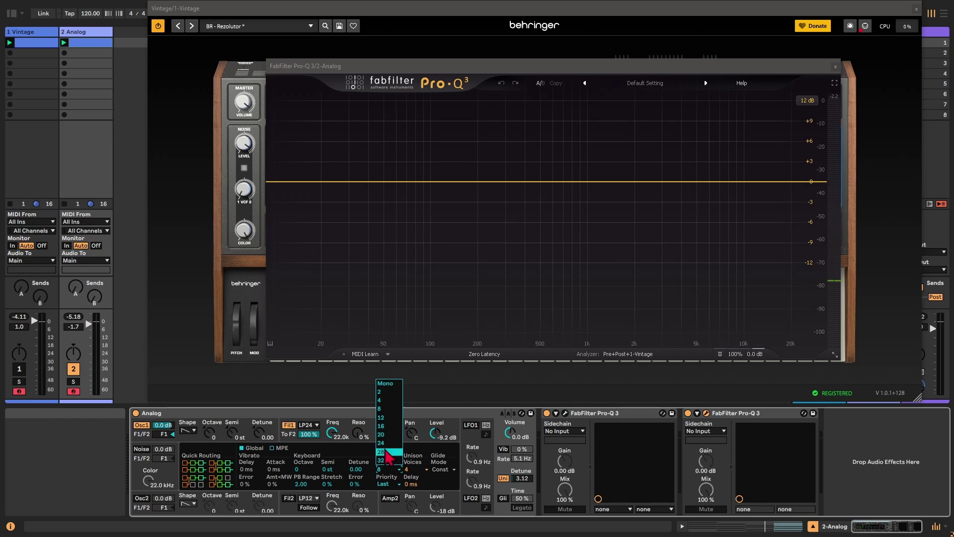
left_click(386, 461)
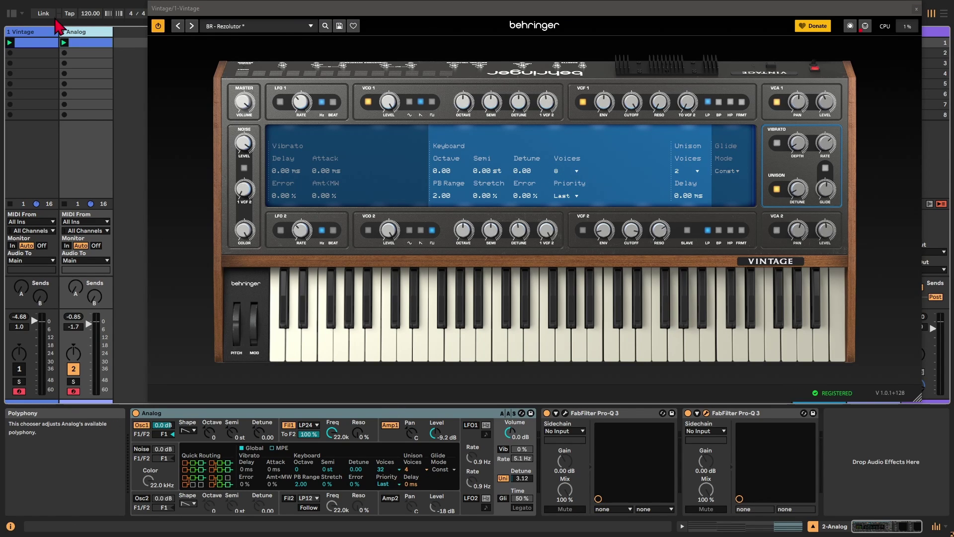
Step: Examine the chord notes in the Analog clip, close the Vintage window, and check Analog's polyphony and unison voice settings
left_click(97, 44)
scroll(456, 428, "up", 1)
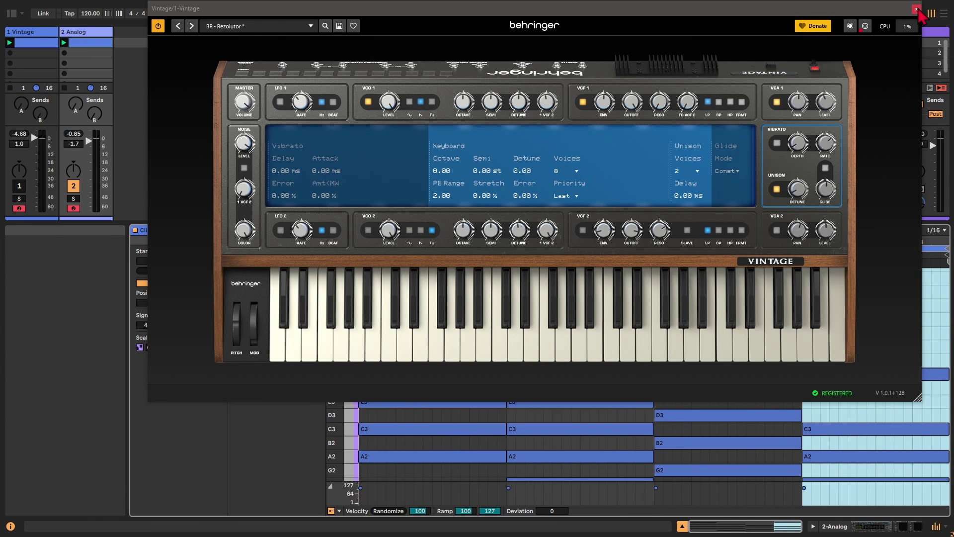
left_click(917, 10)
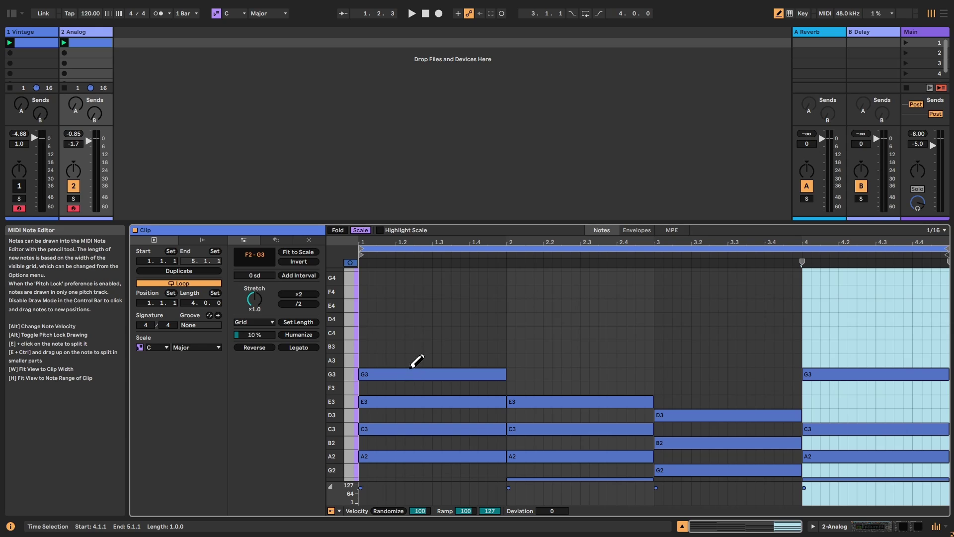
left_click(24, 32)
double_click(75, 32)
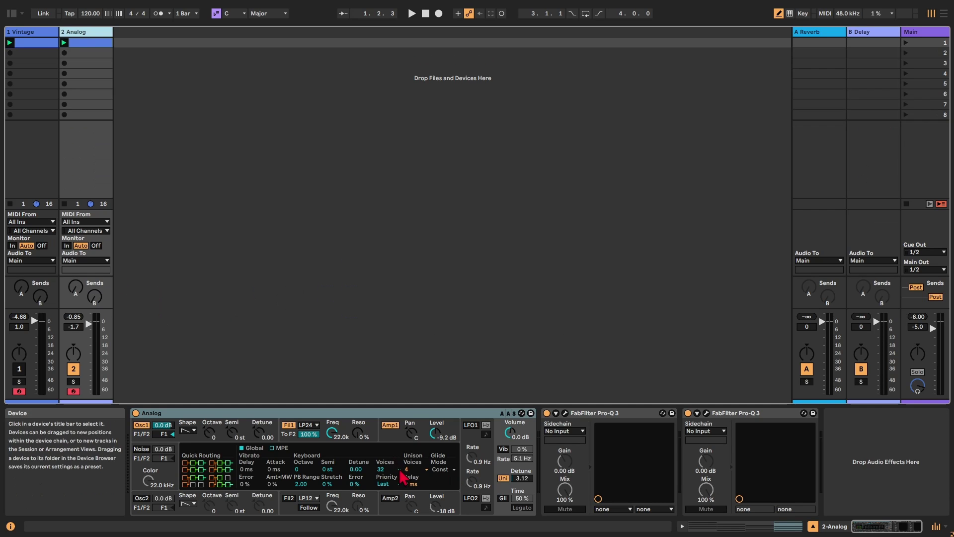
left_click(400, 471)
key("Escape")
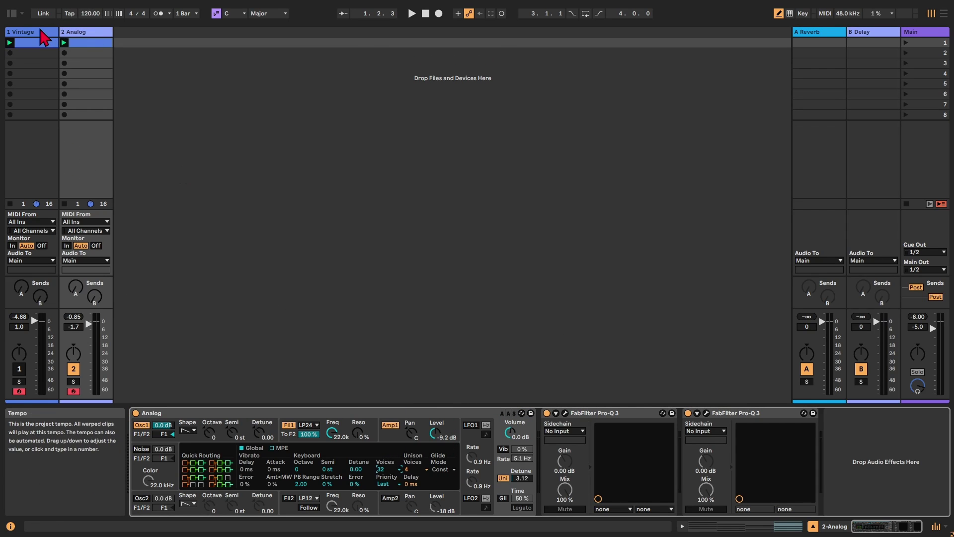
Step: Reopen the Vintage synth and reduce its unison detune to 0.25
left_click(40, 30)
left_click(154, 413)
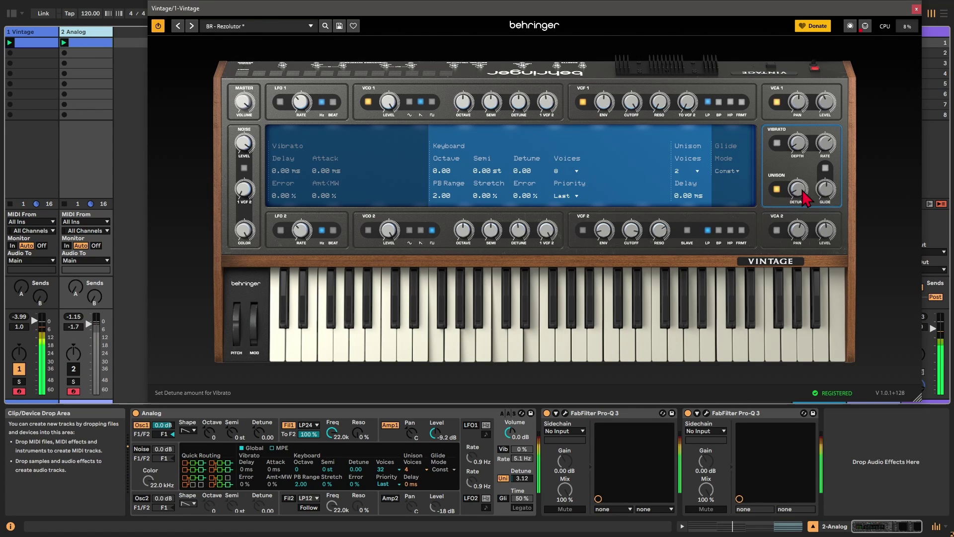
scroll(805, 201, "down", 2)
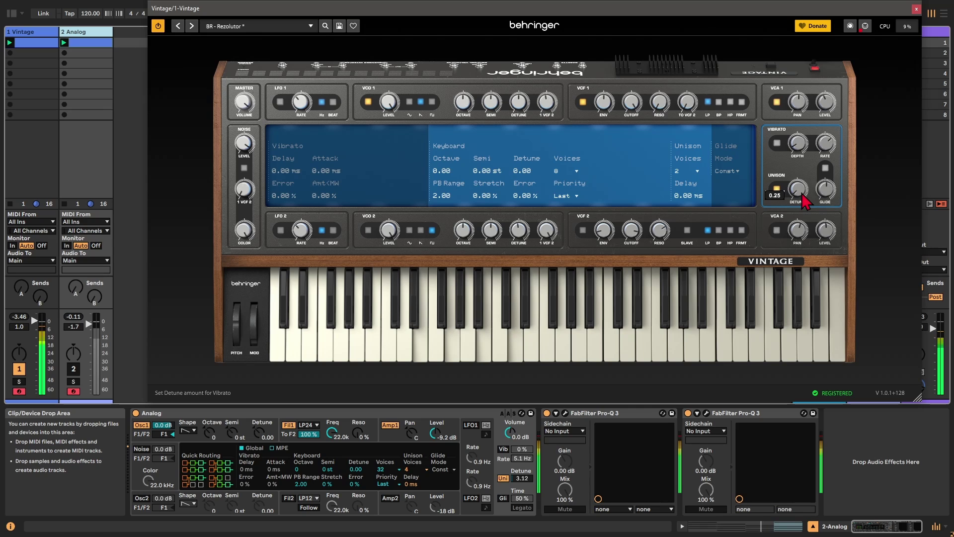
Step: Switch playback from Vintage to Analog and set Analog's unison detune to 8.59
key("F1")
key("F2")
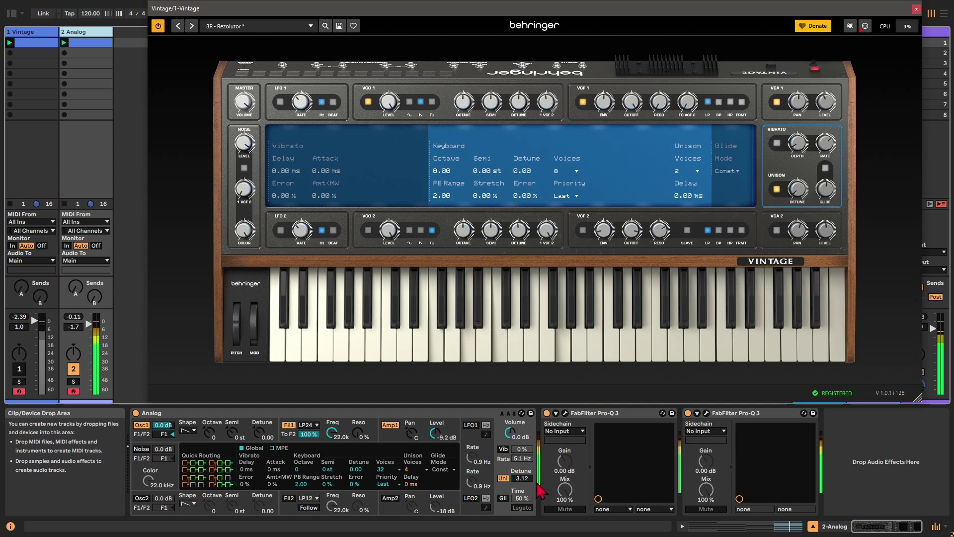
mouse_move(522, 480)
left_mouse_down()
mouse_move(522, 497)
mouse_move(522, 467)
left_mouse_up()
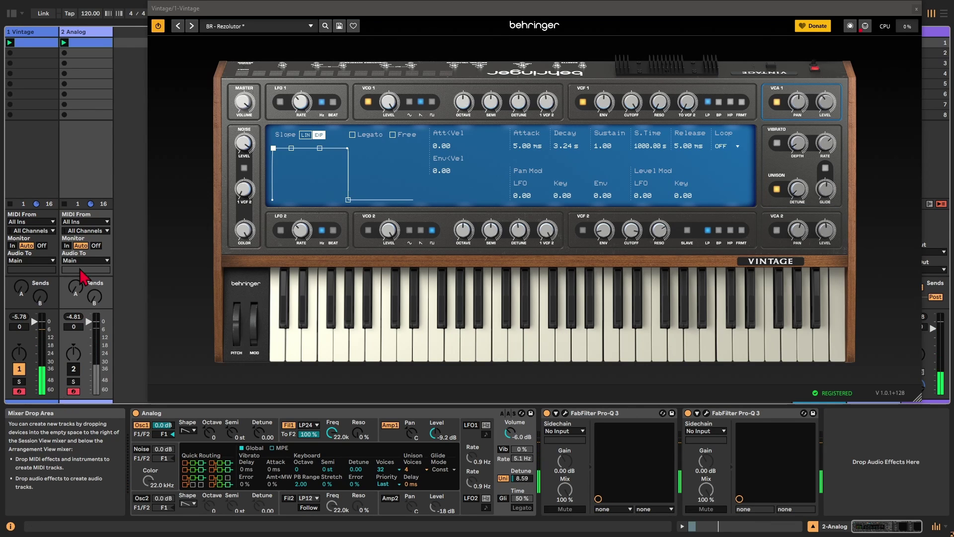
Step: Set Analog's unison detune to 100.00 and replace the Vintage window with the second Pro-Q 3 analyzer on the Analog track
left_click_drag(522, 478, 522, 522)
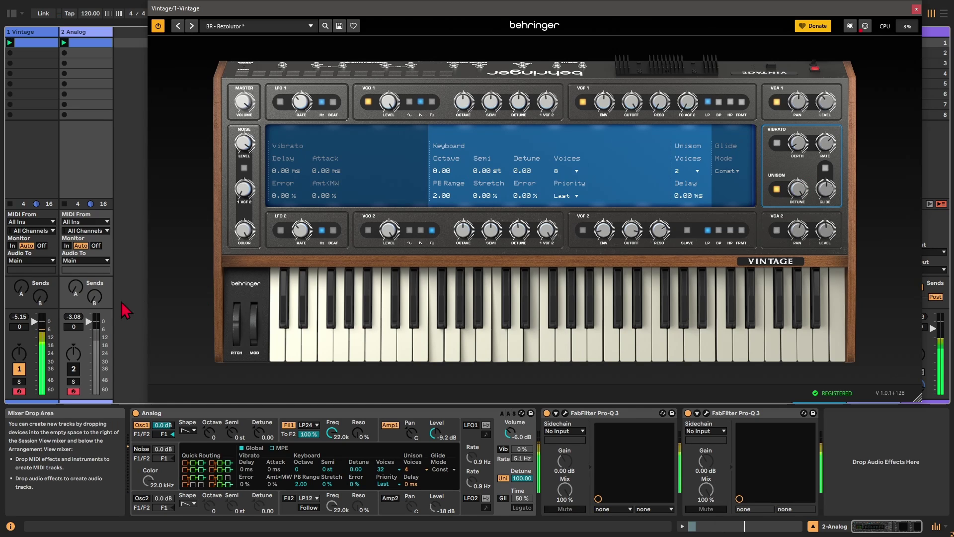
left_click(916, 9)
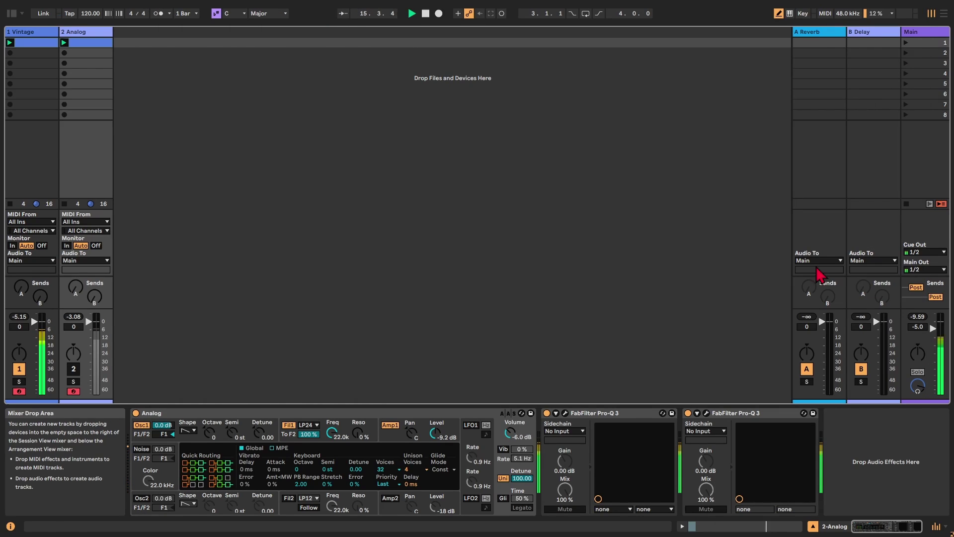
left_click(707, 413)
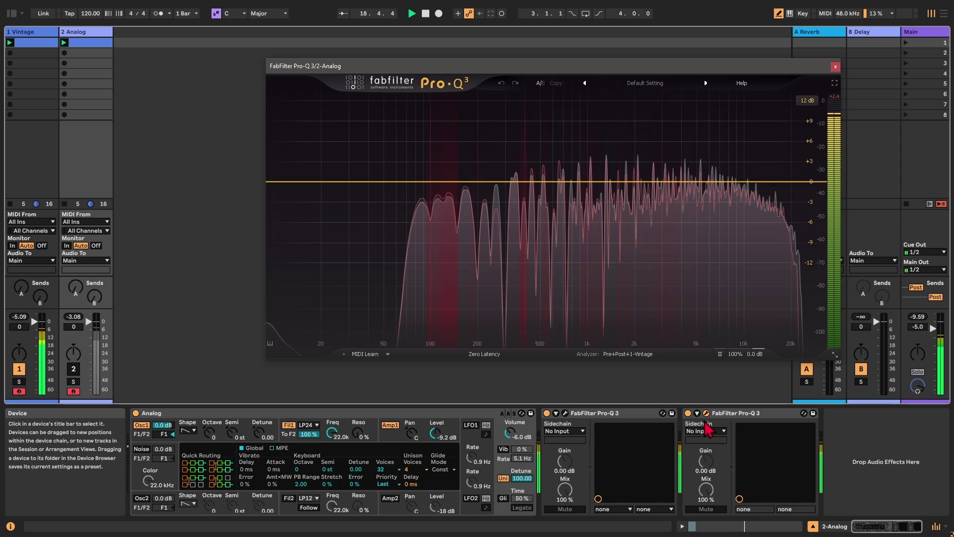
Step: Compare the Vintage and Analog spectra in the analyzer by alternating playback between the two tracks
key("F1")
key("F2")
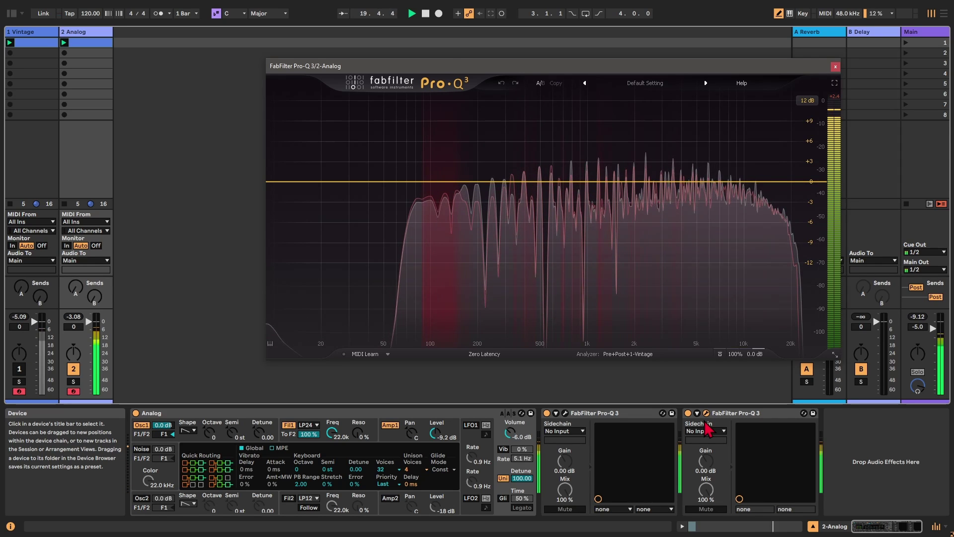
key("F2")
key("F1")
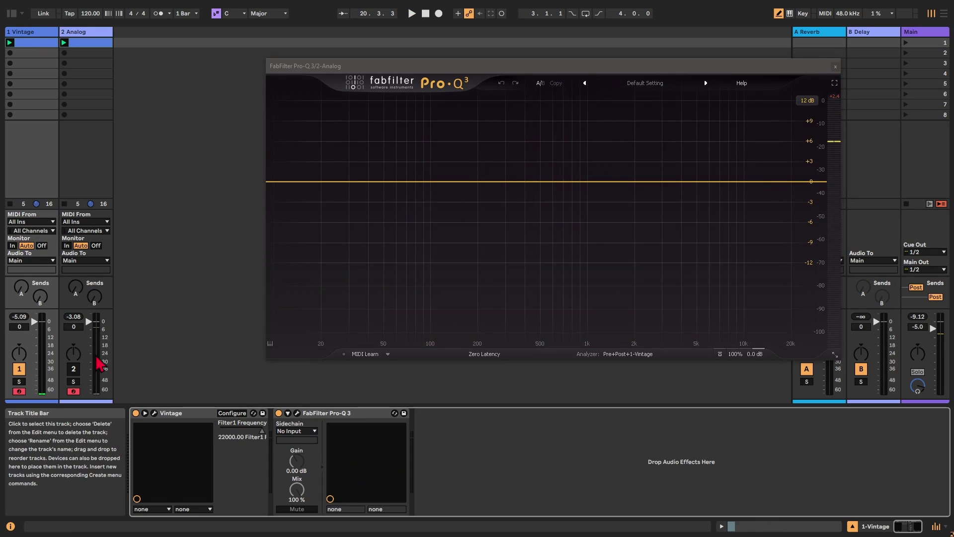
Step: Enable Analog's unison with a detune of 25.78 and alternate playback between the Vintage and Analog tracks
left_click(109, 237)
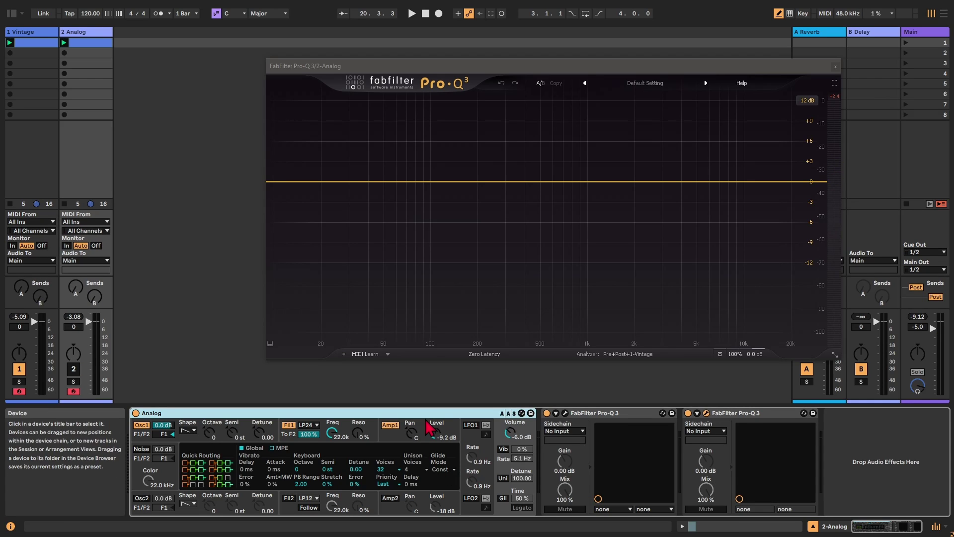
left_click(29, 33)
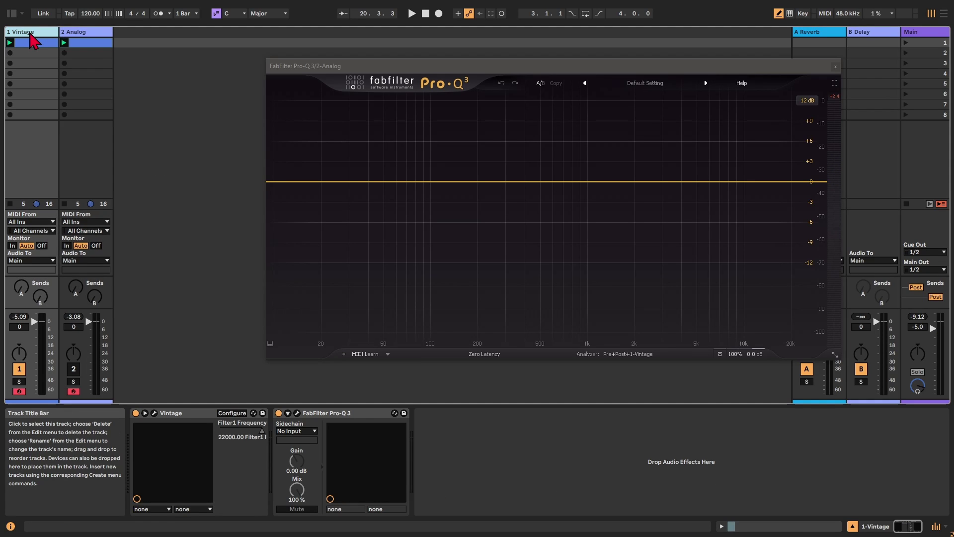
key("F1")
key("F2")
left_click(89, 302)
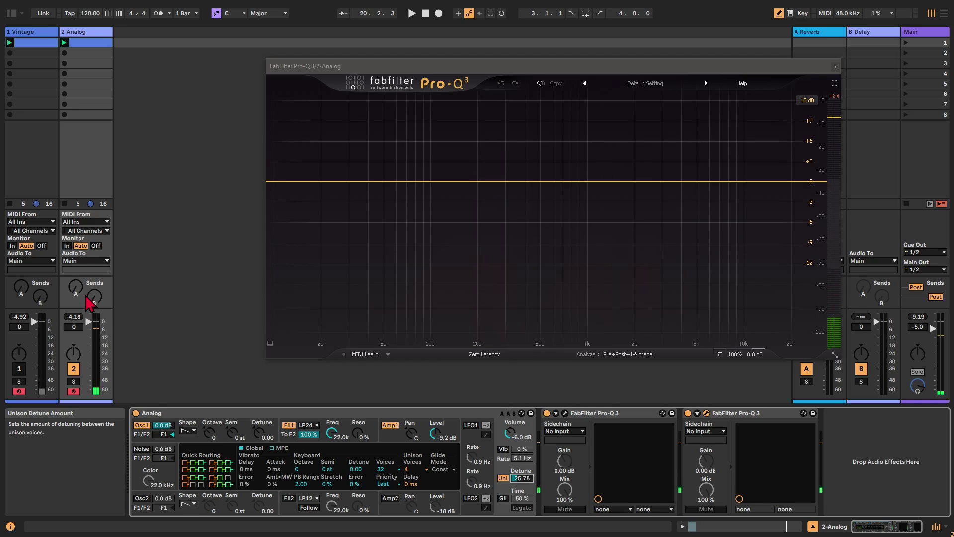
key("F1")
key("F2")
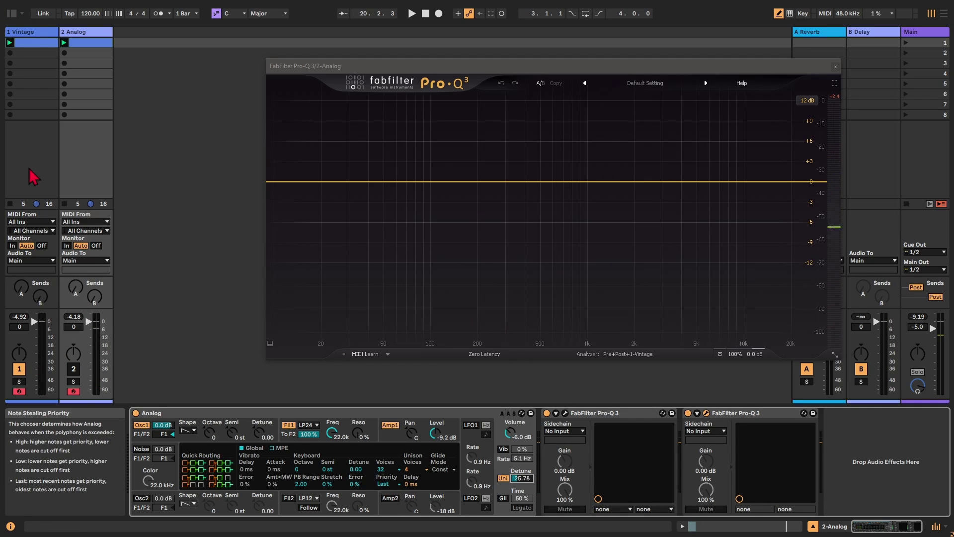
Step: Reopen the Vintage synth and compare its unison sound with Analog's by switching playback to the Analog track
left_click(30, 32)
left_click(154, 413)
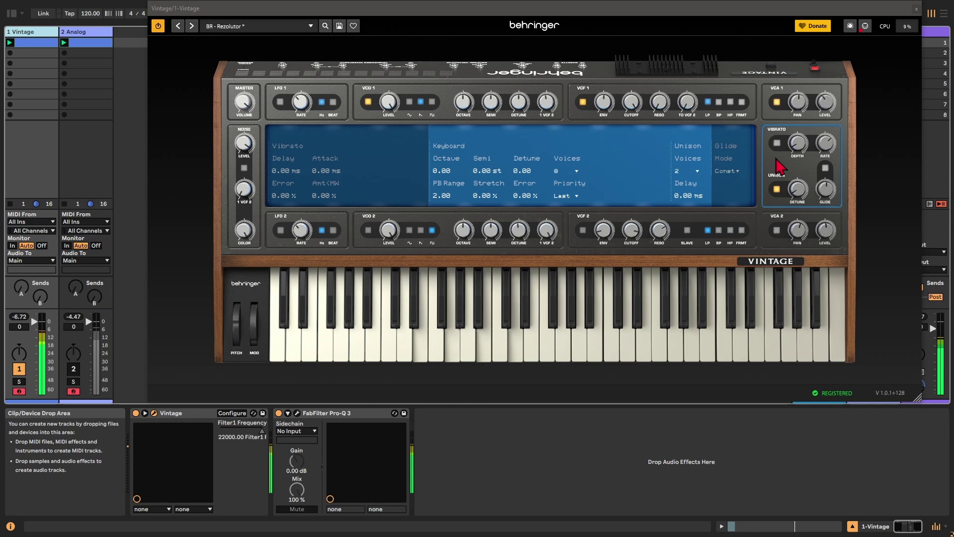
left_click(89, 33)
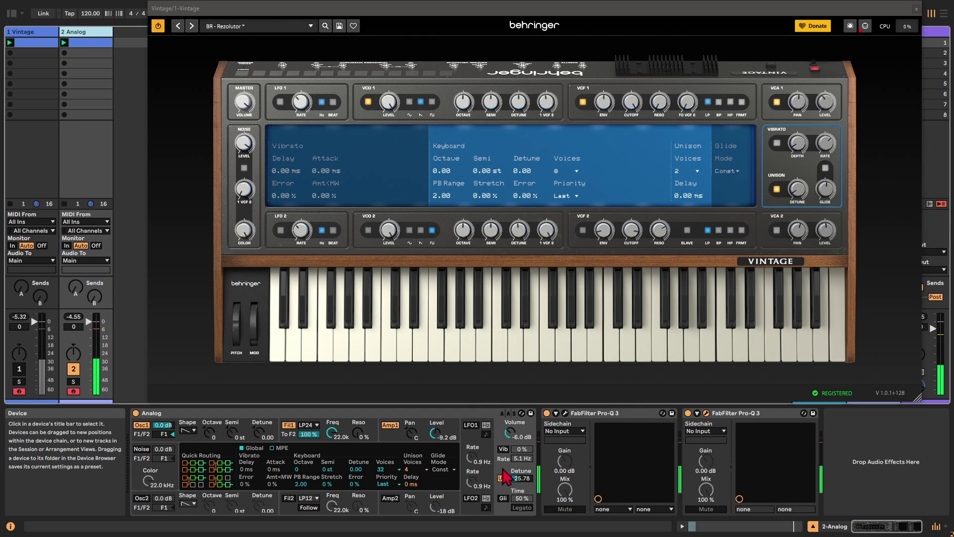
Step: Turn on LFO 1 in both synths, check Analog's LFO waveform choices, and set Vintage's LFO 1 waveform to Sin
left_click(450, 485)
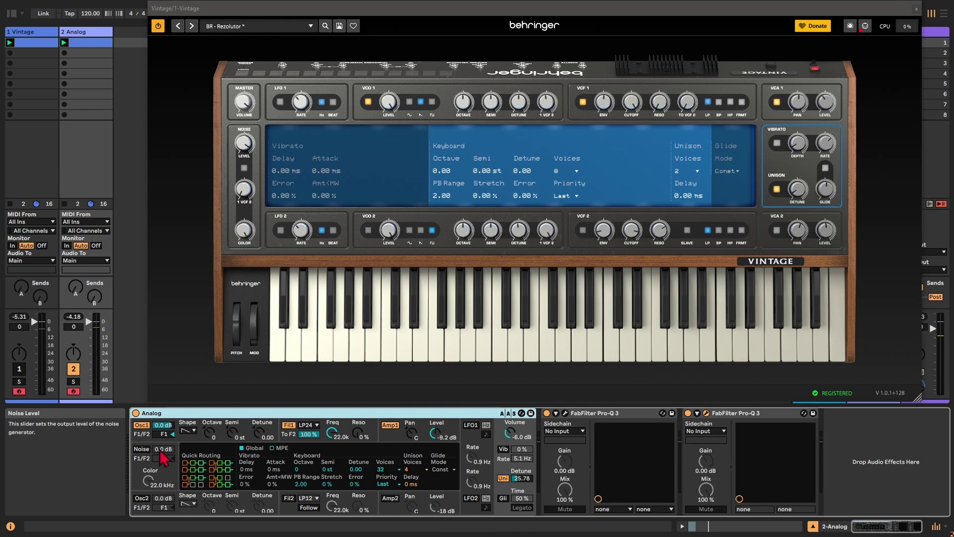
left_click(470, 425)
left_click(344, 117)
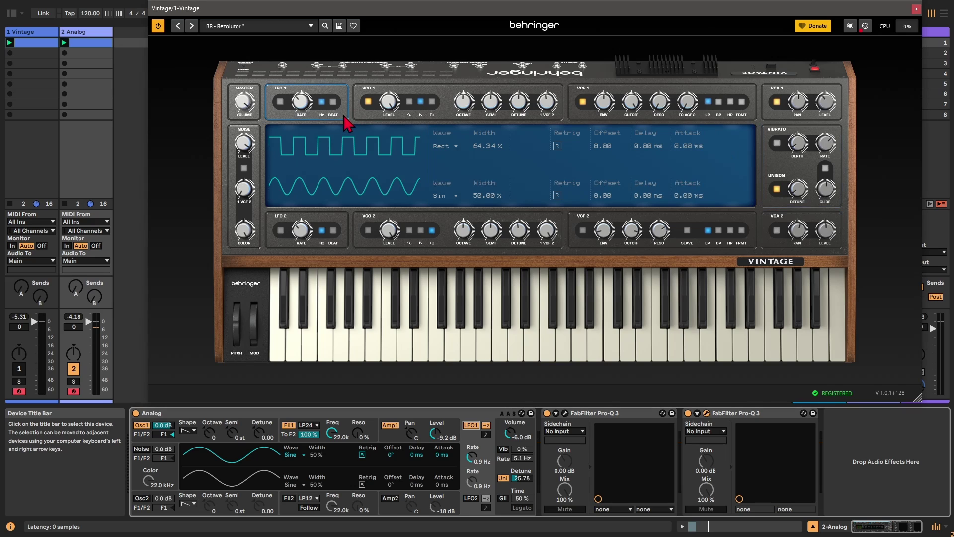
left_click(297, 455)
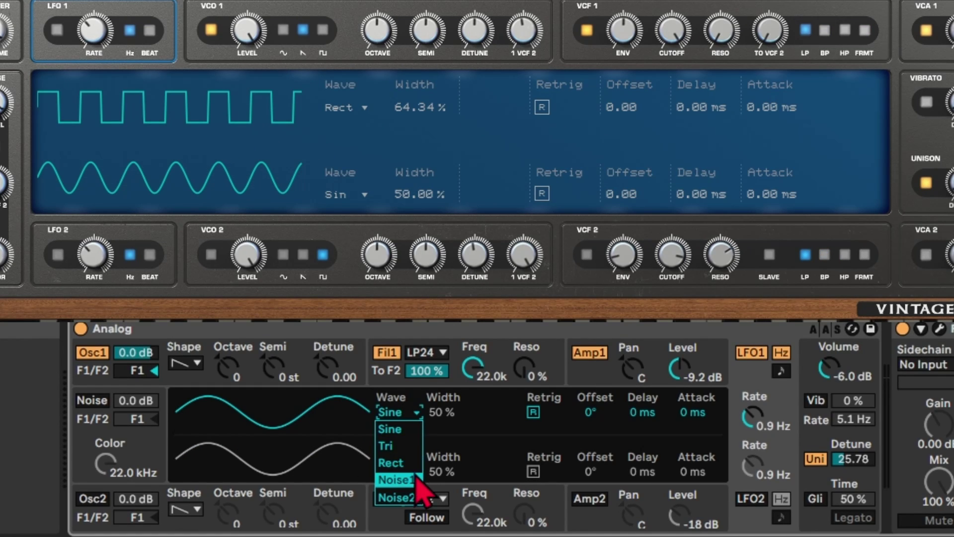
left_click(355, 107)
left_click(392, 179)
scroll(348, 108, "up", 3)
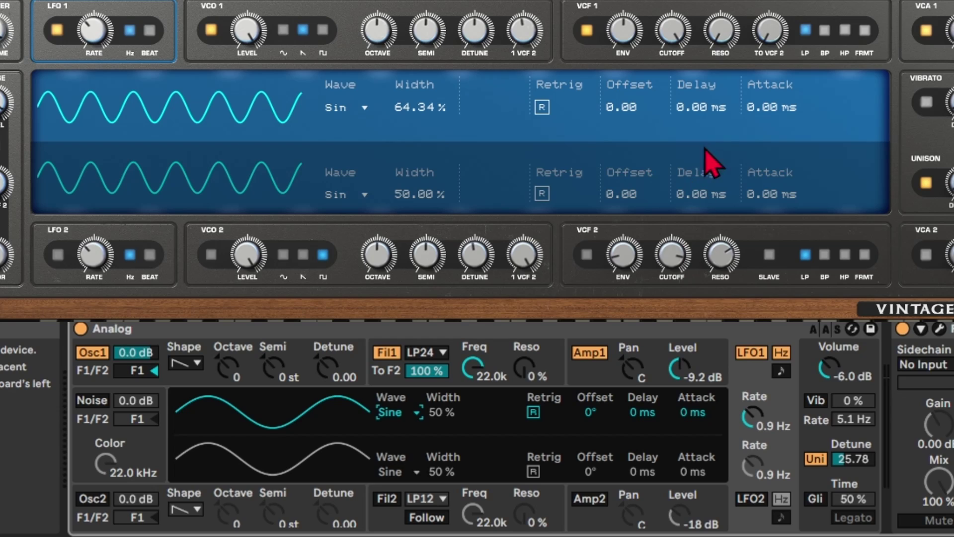
Step: Apply LFO 1 to the cutoff of Vintage's VCF 1 and Analog's Filter 1 at 4.00, and compare both tracks
left_click(622, 341)
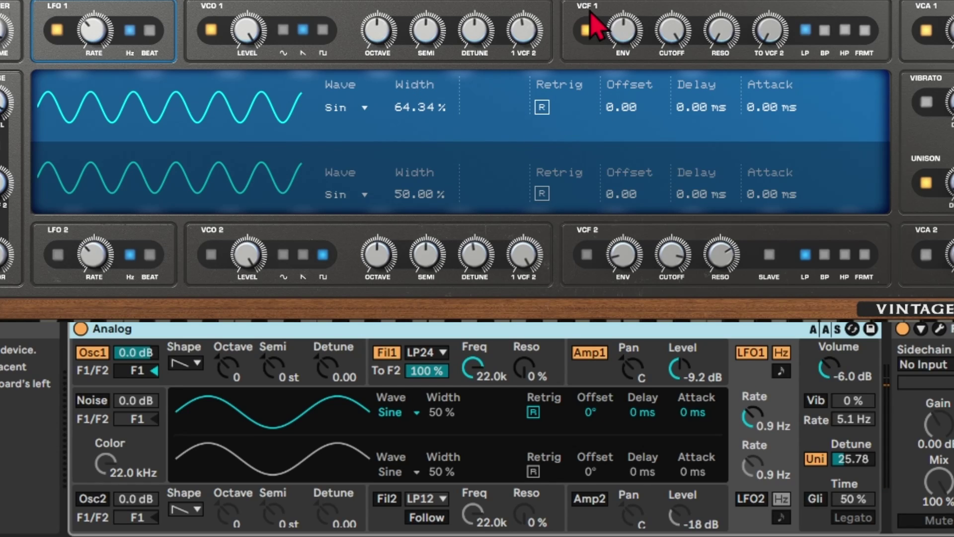
left_click(570, 42)
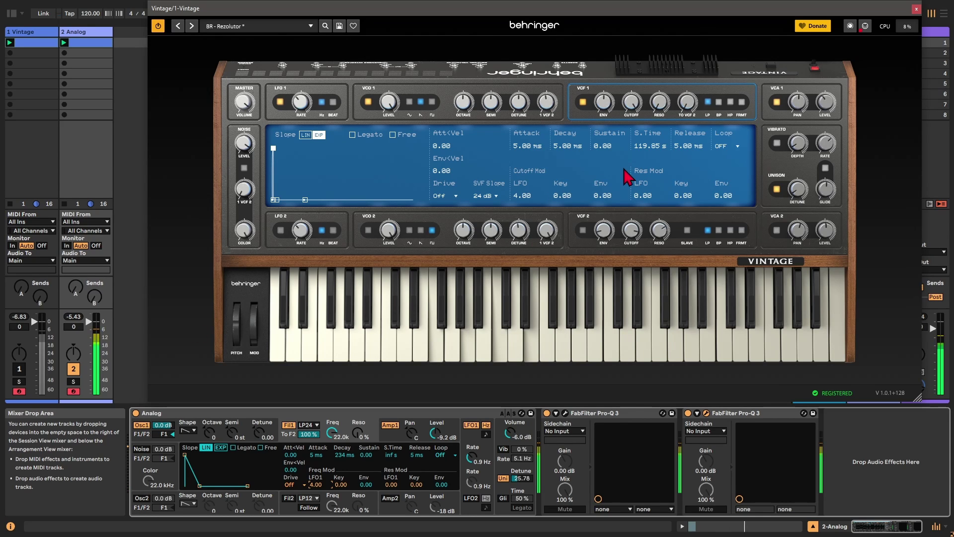
left_click(346, 111)
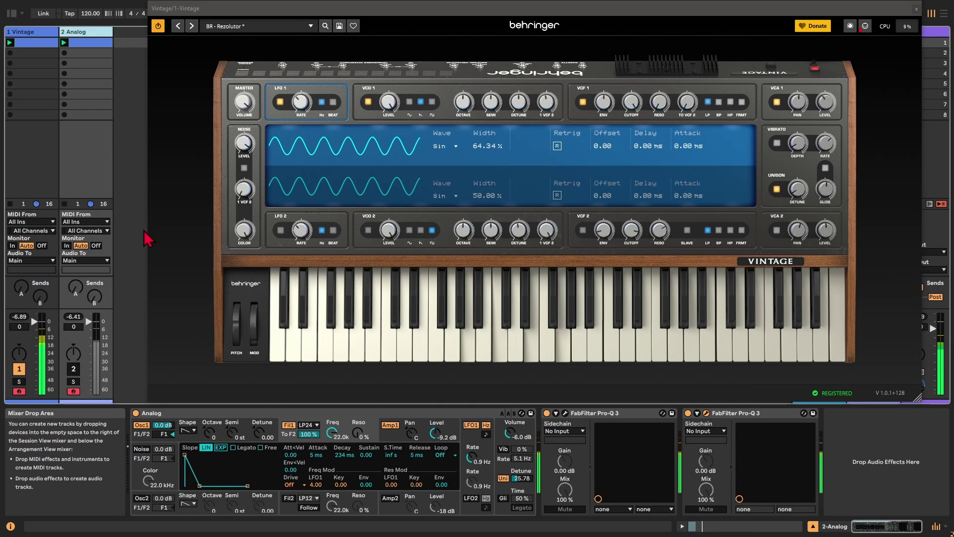
mouse_move(307, 112)
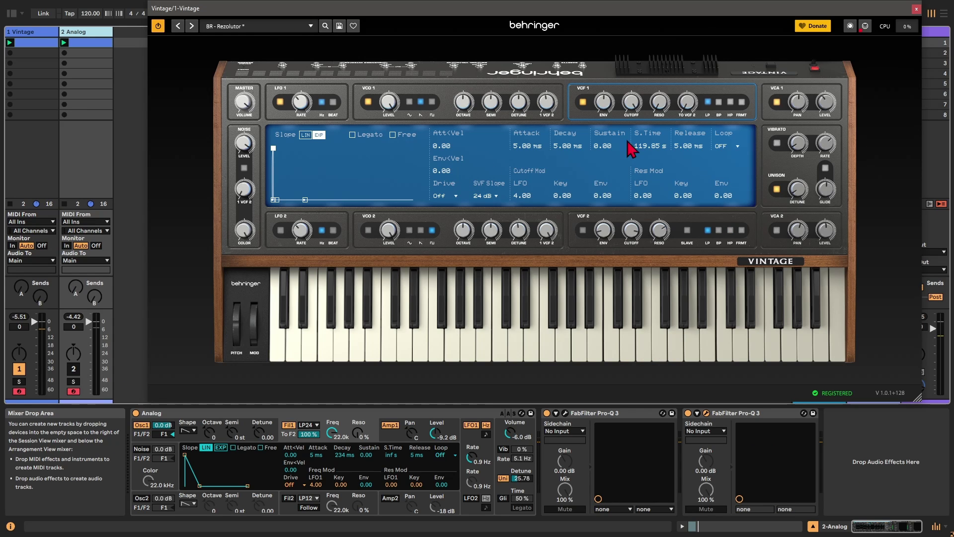
Step: Replace LFO 1 and unison with vibrato in both synths, setting Analog's vibrato to 100 % at 6.9 Hz and its volume to -5.3 dB
left_click(774, 139)
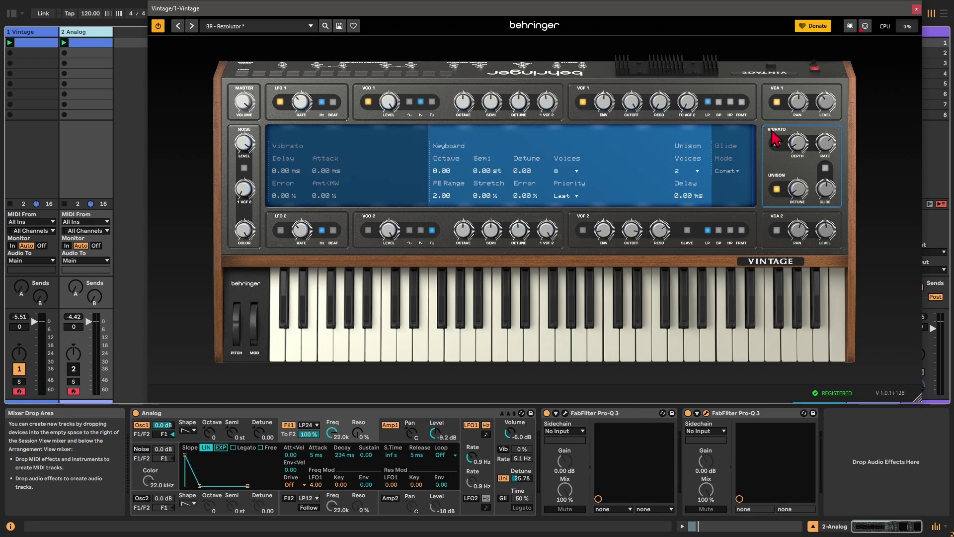
left_click(803, 145)
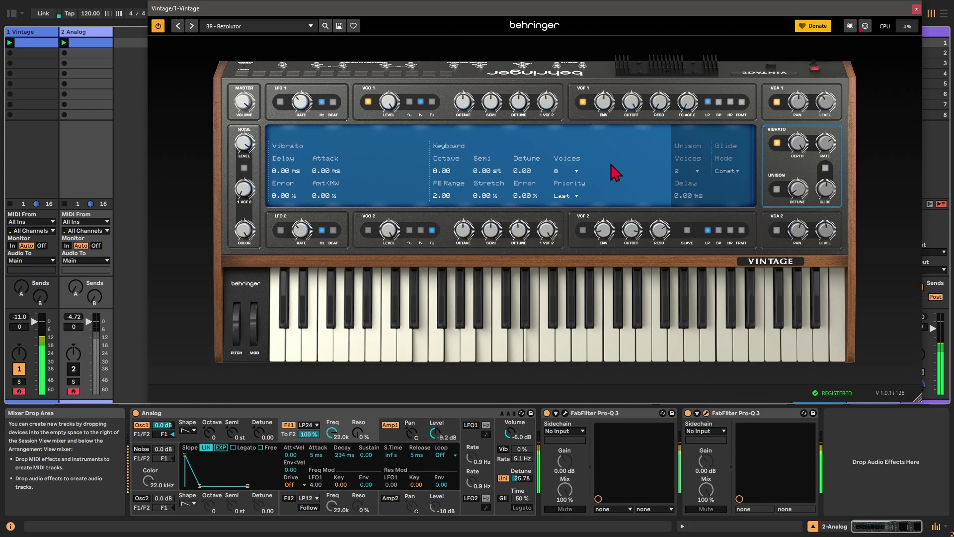
left_click(512, 435)
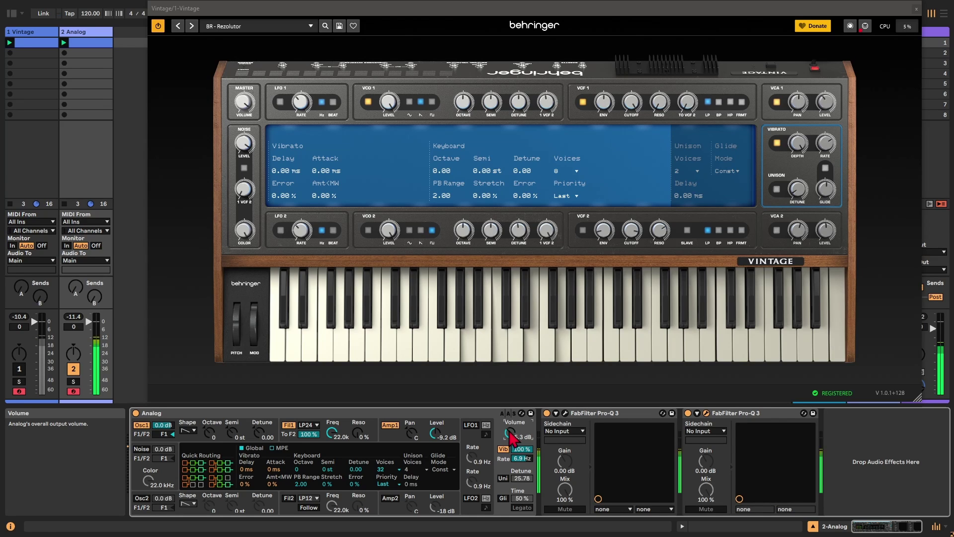
left_click(490, 412)
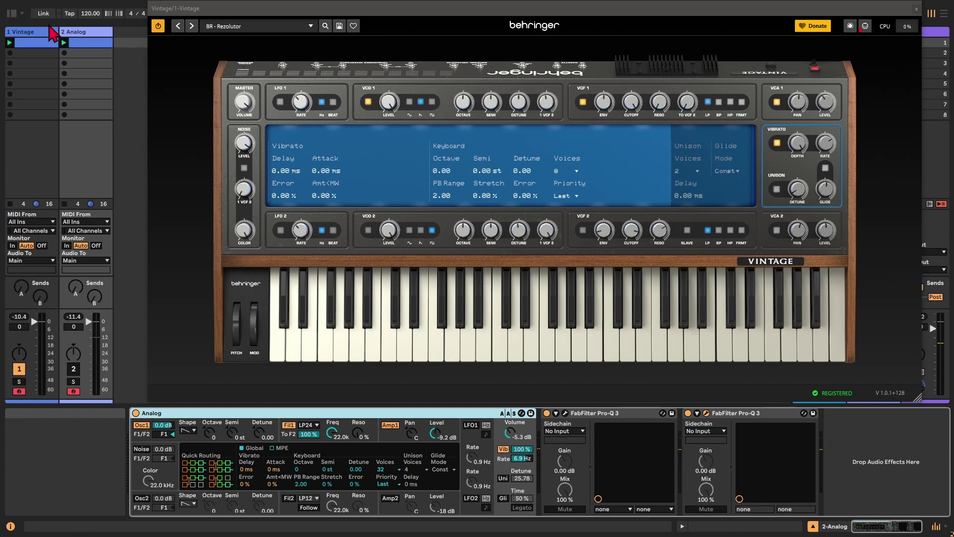
Step: Compare the vibrato on both tracks during playback, and turn it off in both synths with Analog's amount at 65 %
left_click(52, 32)
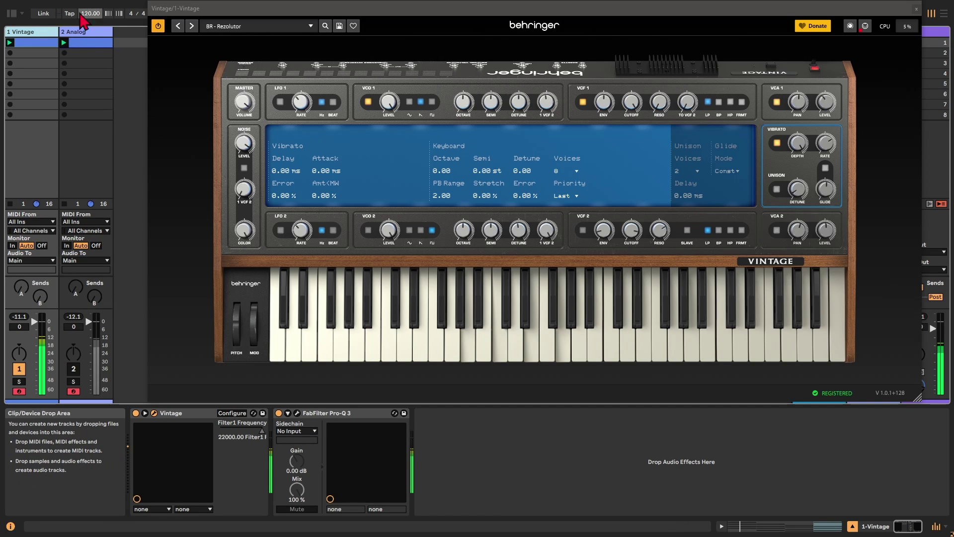
left_click(79, 32)
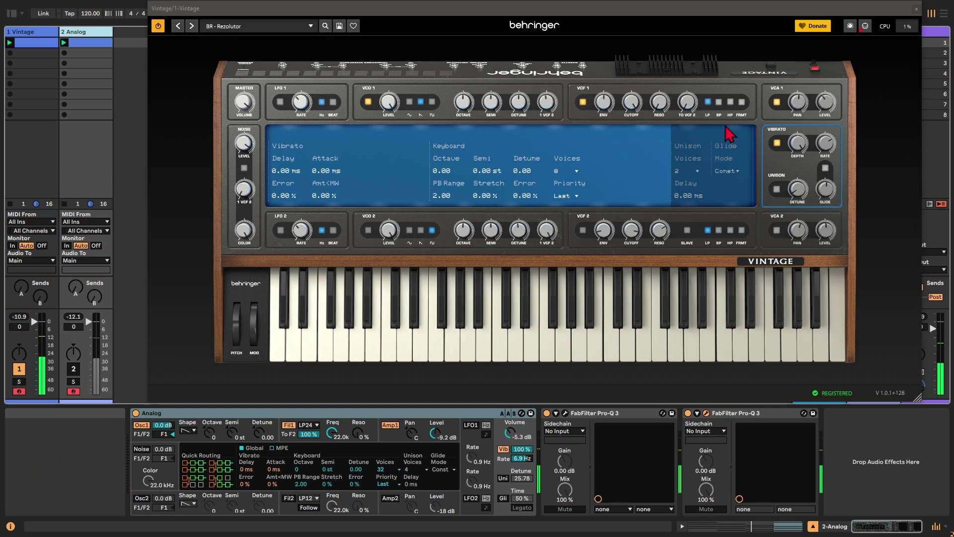
left_click(777, 144)
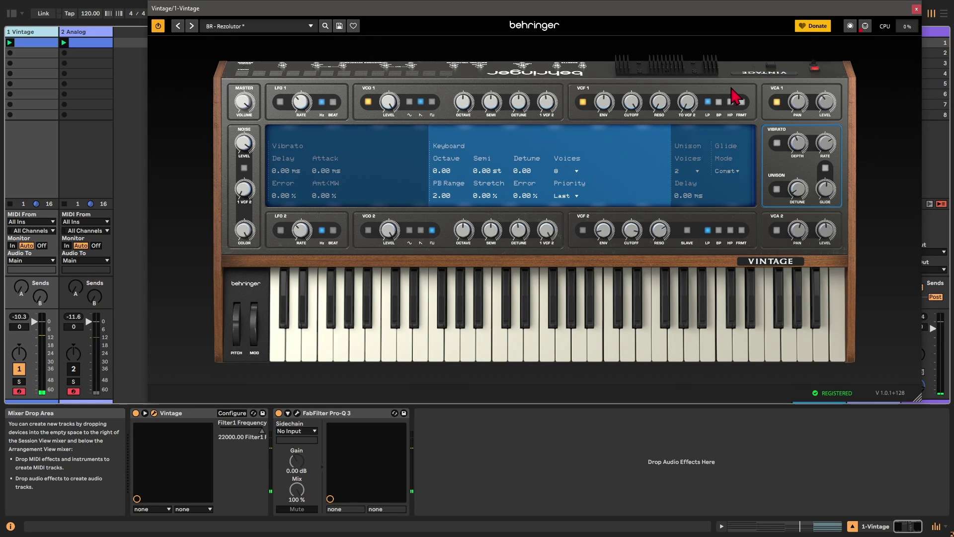
Step: Check Analog's Filter 1 type, switch Vintage's VCF 1 to high-pass, and sweep its resonance and cutoff
left_click(731, 90)
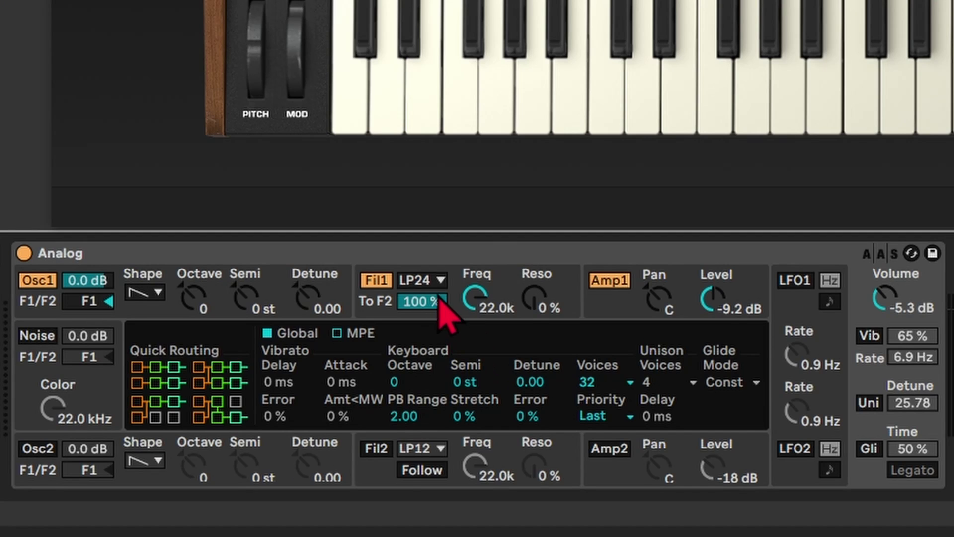
left_click(308, 425)
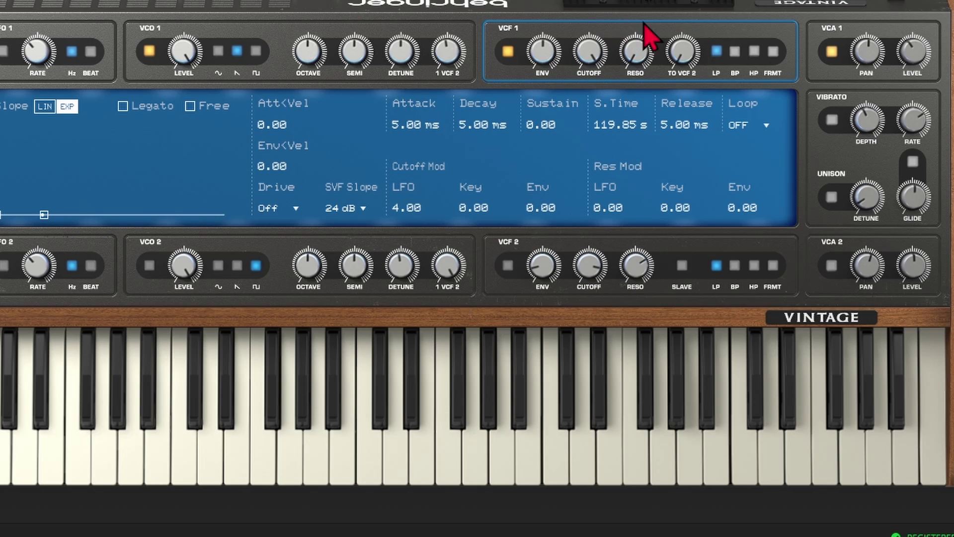
left_click(754, 51)
left_click_drag(635, 51, 647, 21)
left_click_drag(602, 68, 607, 47)
left_click_drag(588, 47, 611, 10)
Step: Try a cutoff sweep in VCF 1's low-pass mode, and return it to high-pass with the cutoff at 6401.30
left_click(716, 51)
left_click_drag(590, 50, 613, 8)
left_click(754, 52)
left_click_drag(590, 54, 604, 159)
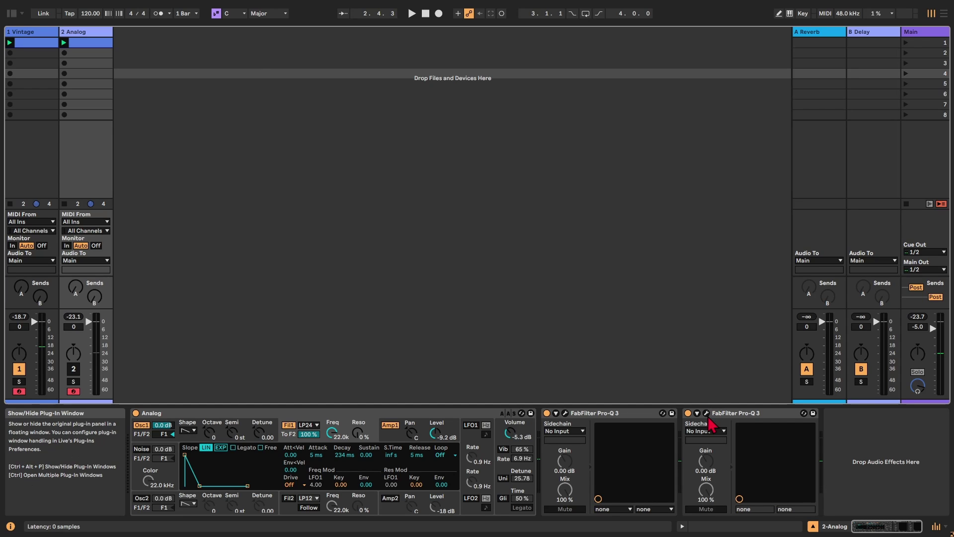
Step: Open the second Pro-Q 3 analyzer beside the Vintage synth and sweep VCF 1's high-pass cutoff to 7719.50 while watching the spectrum
left_click(706, 413)
left_click(43, 33)
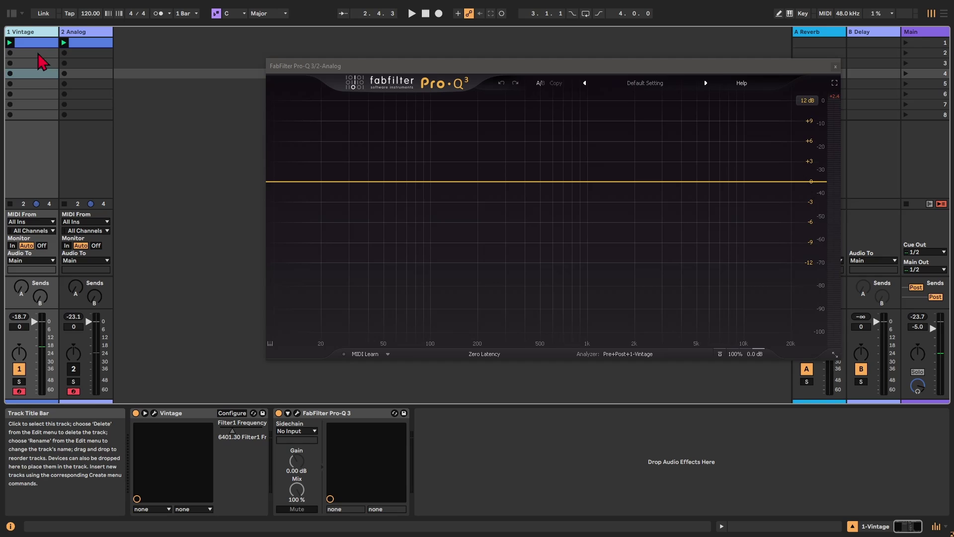
left_click(154, 413)
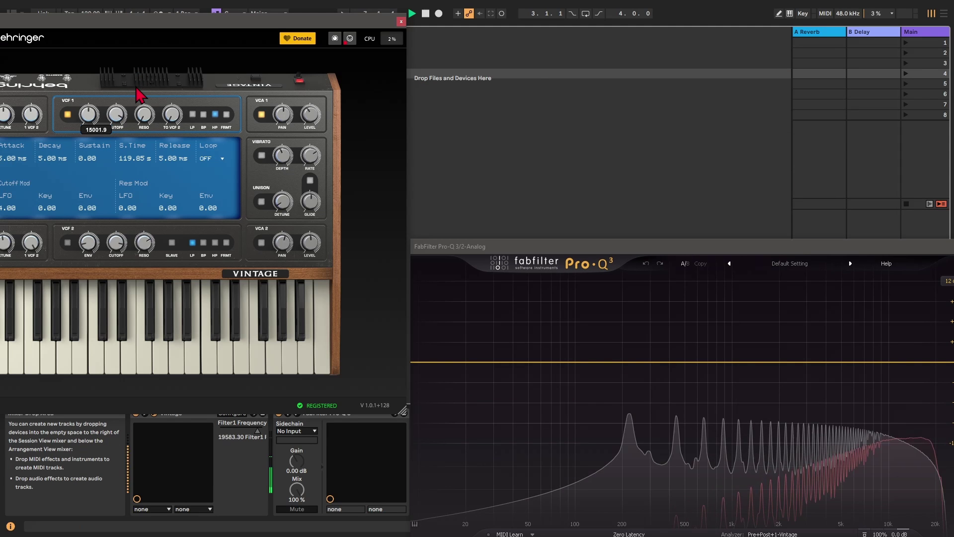
left_click_drag(141, 94, 610, 33)
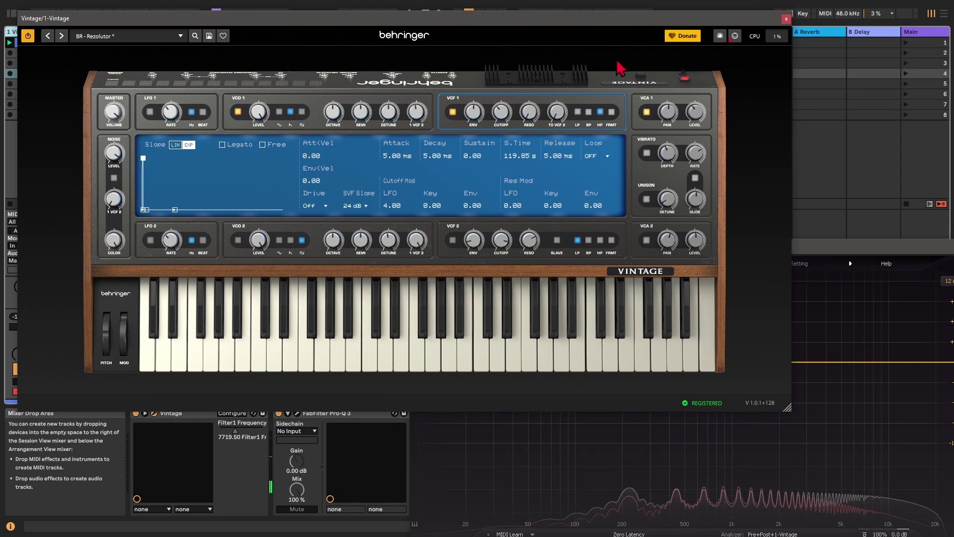
Step: Close the Vintage window, reposition the Pro-Q 3 analyzer above the device chain, and switch to the Analog track
left_click(786, 19)
left_click_drag(770, 251, 550, 187)
left_click(86, 31)
Step: Set Analog's Filter 1 to HP24 and lower its frequency to 30 while checking the spectrum during playback
left_click_drag(331, 434, 331, 502)
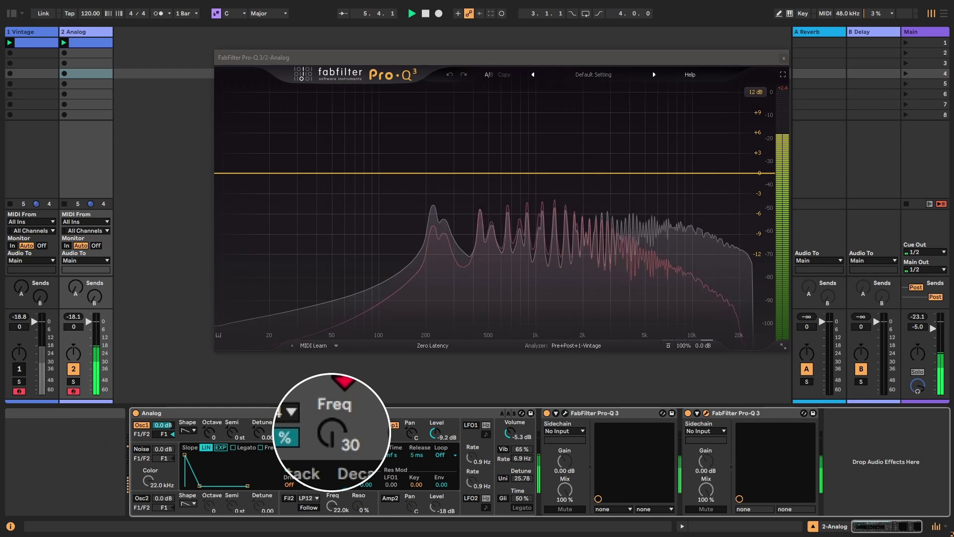
key("space")
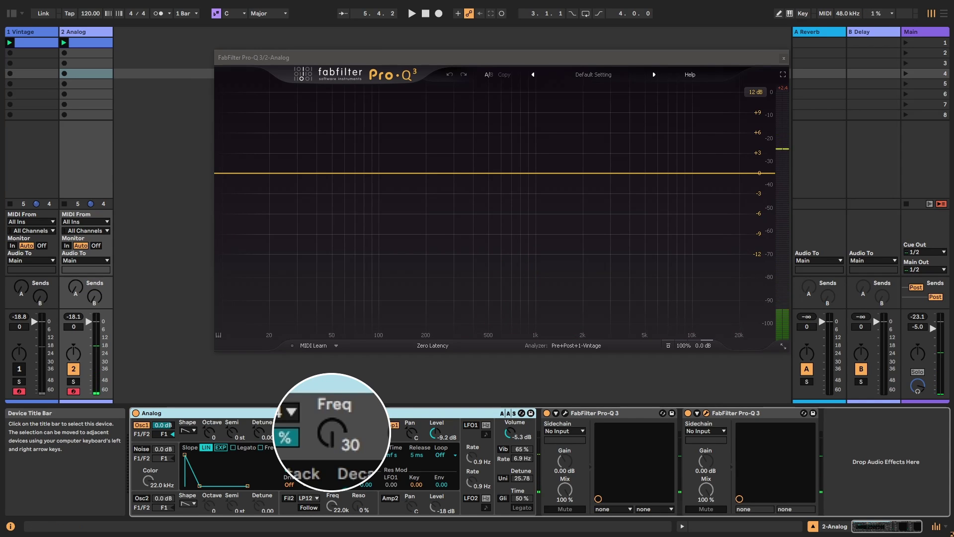
key("space")
mouse_move(332, 436)
left_mouse_down()
mouse_move(332, 412)
mouse_move(333, 435)
left_mouse_up()
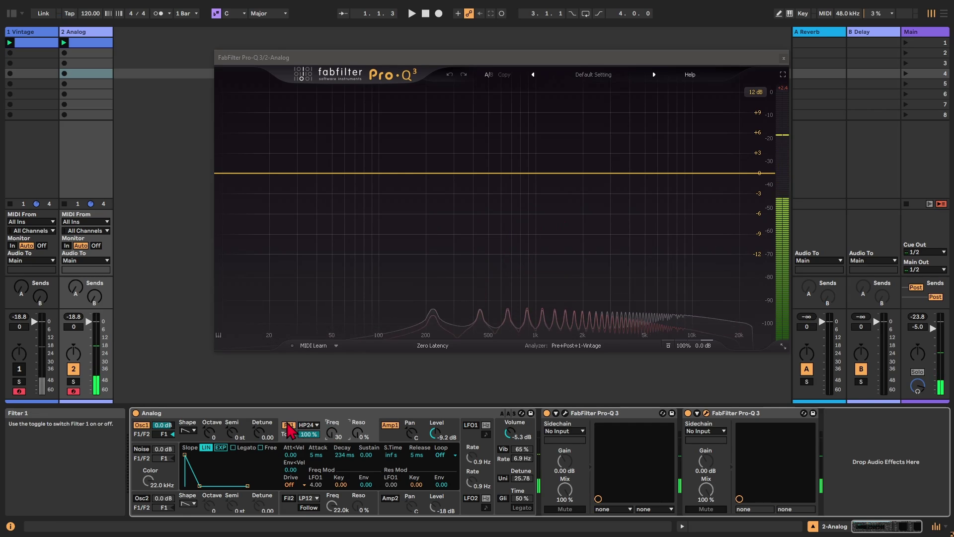
Step: Bypass Analog's Filter 1 to compare the spectrum during playback, and switch the filter back on
left_click(288, 426)
key("space")
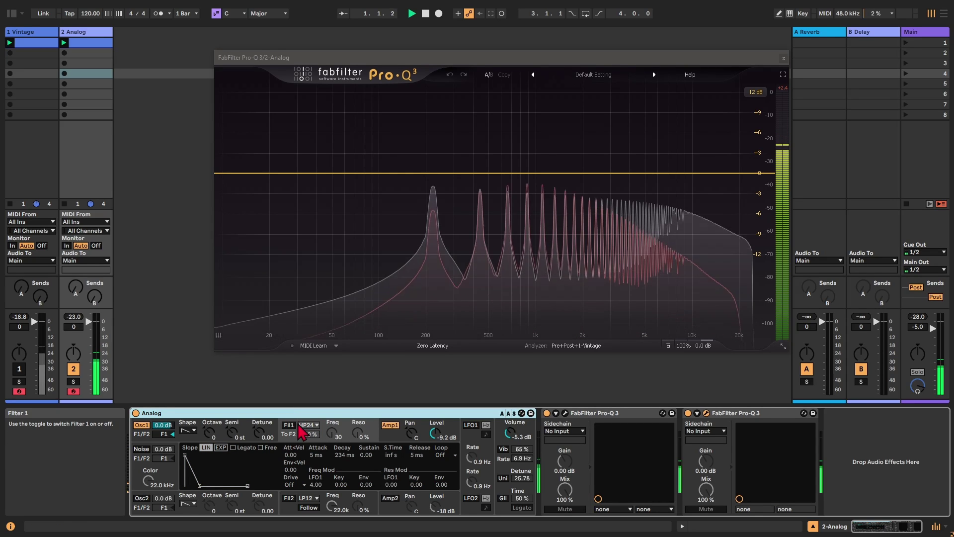
left_click(293, 424)
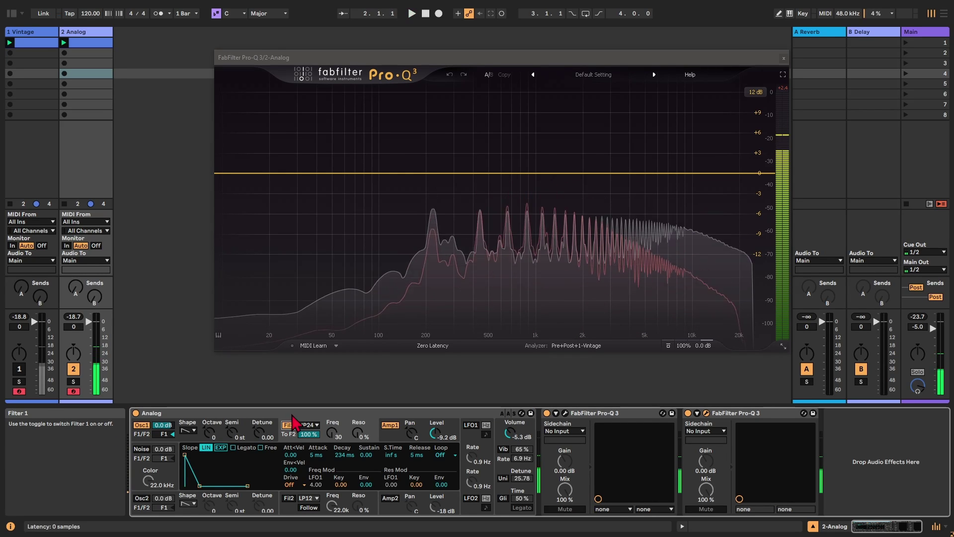
Step: Open the Vintage synth on its track and lower VCF 1's high-pass cutoff to 30.0 during playback
left_click(37, 33)
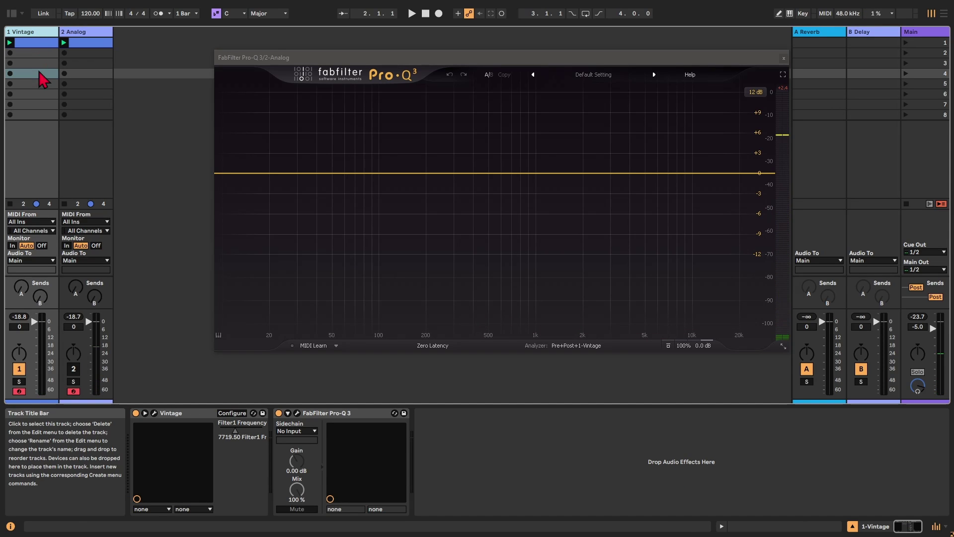
left_click(154, 413)
key("space")
left_click_drag(145, 139, 151, 161)
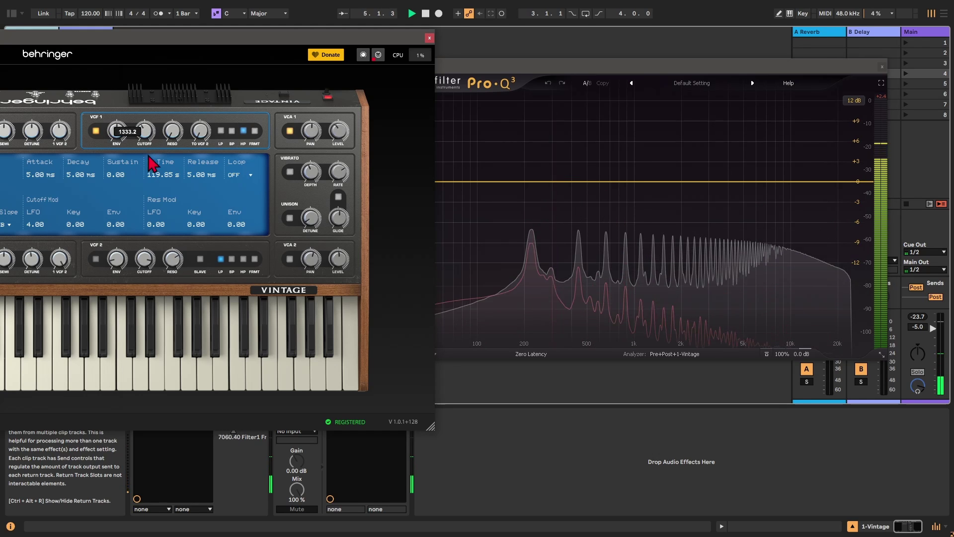
left_click_drag(146, 134, 145, 156)
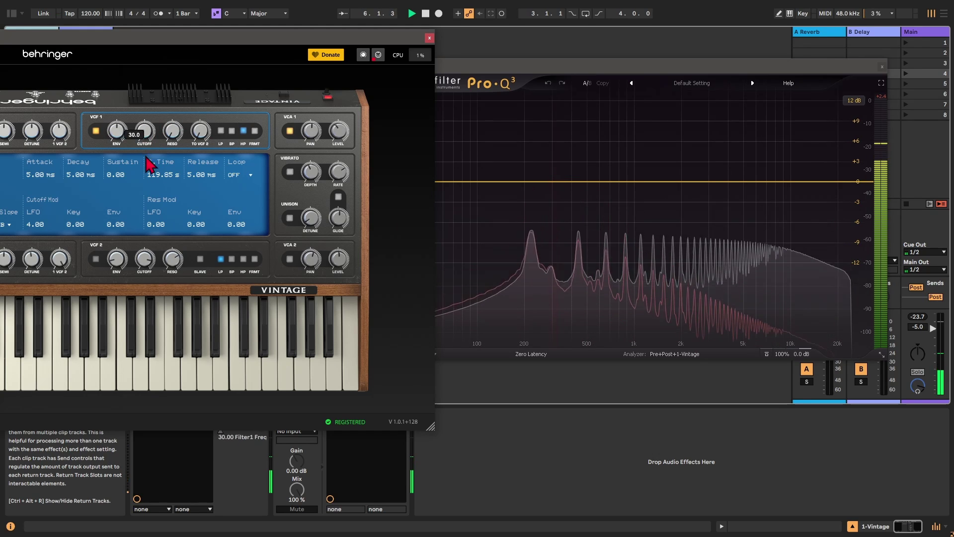
key("space")
Step: Shift the Vintage window, set VCF 1 to formant mode with a 12 dB slope, and sweep its cutoff to 7280.10
left_click_drag(196, 38, 486, 38)
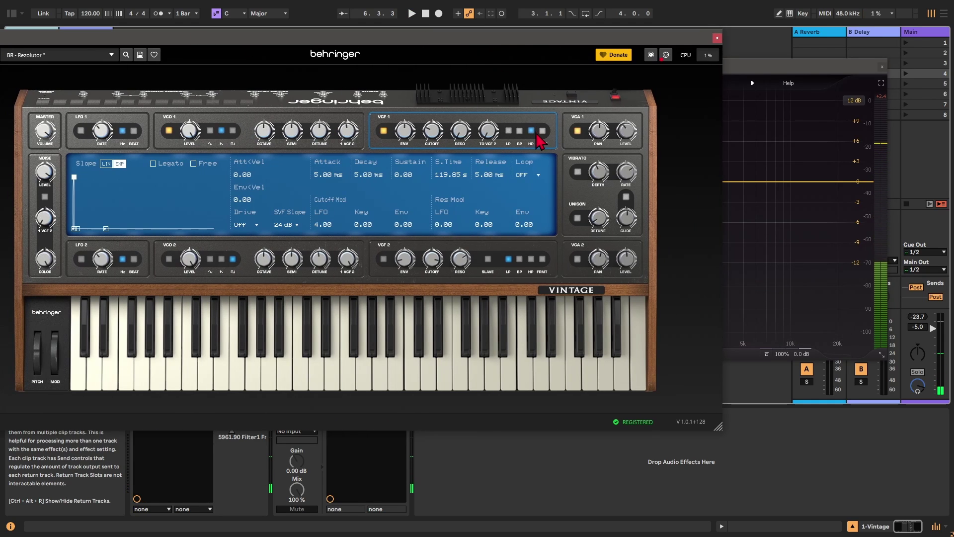
key("space")
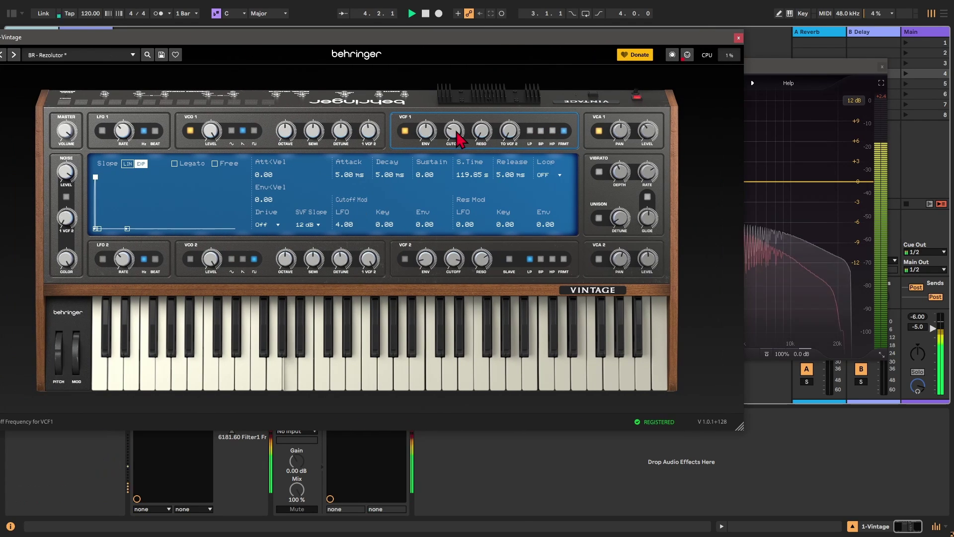
left_click_drag(468, 138, 481, 109)
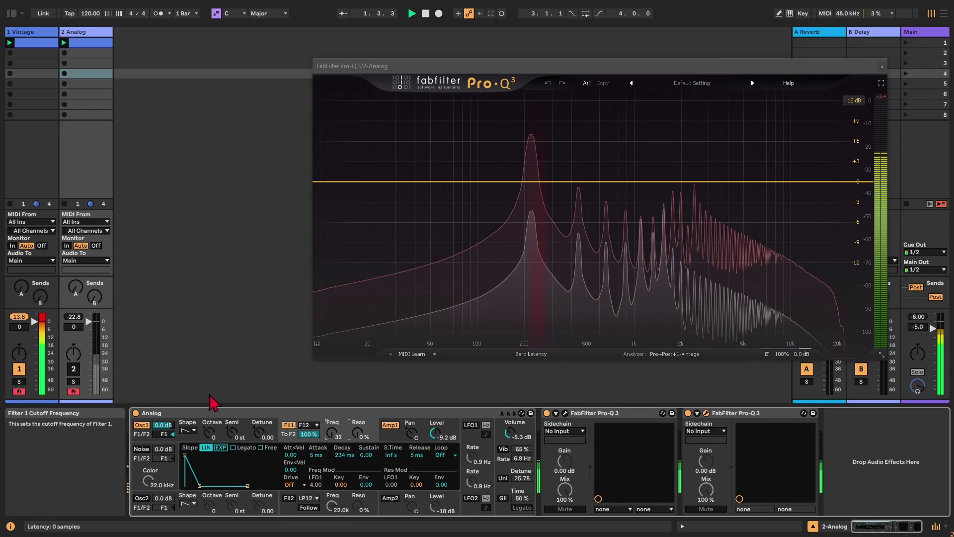
Step: Return to the Vintage track and lower the synth's VCA 1 level to -39.59 dB during playback
key("space")
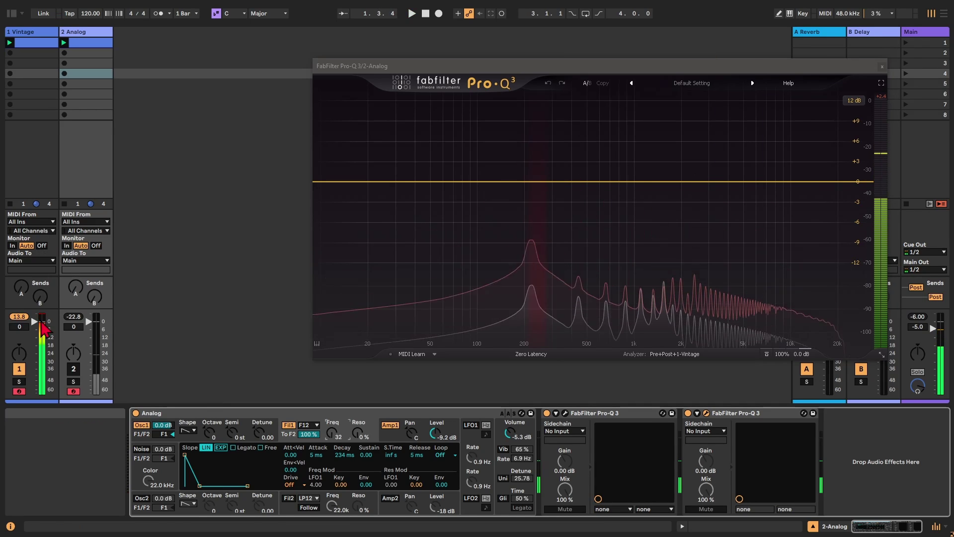
left_click(31, 35)
key("space")
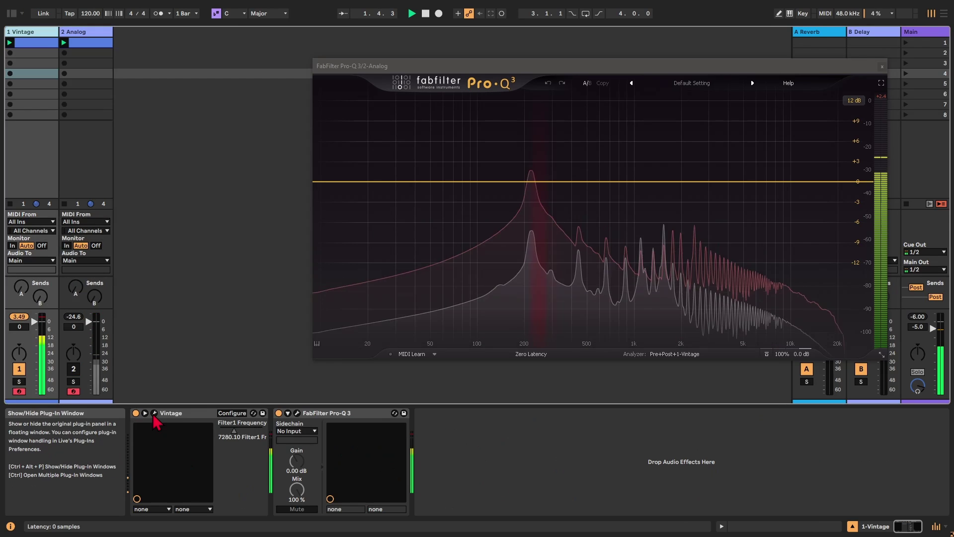
left_click(154, 414)
left_click_drag(681, 140, 682, 146)
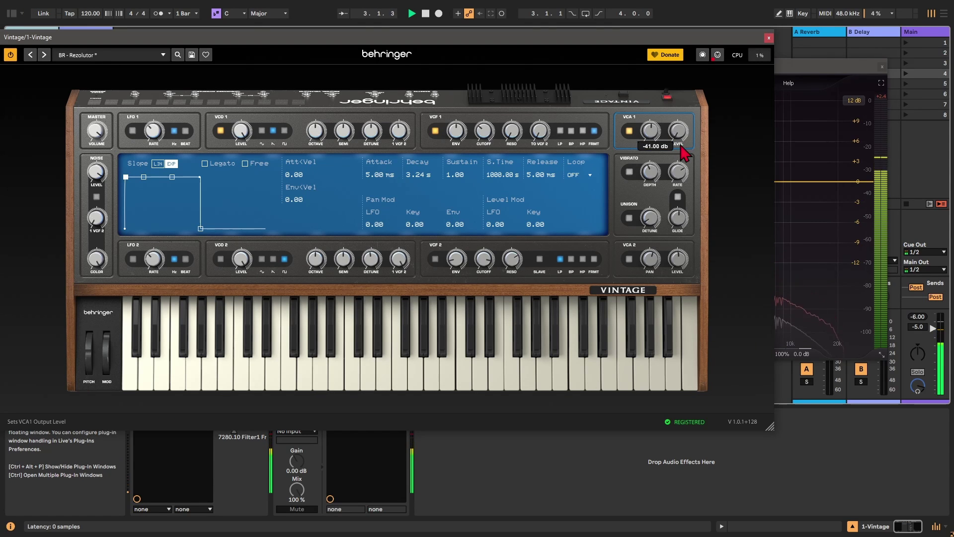
left_click(768, 38)
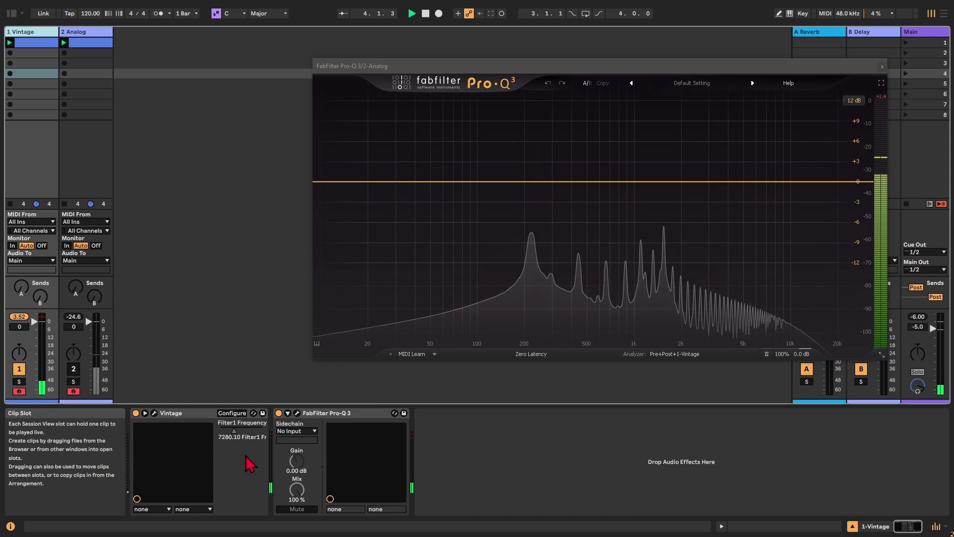
left_click(154, 416)
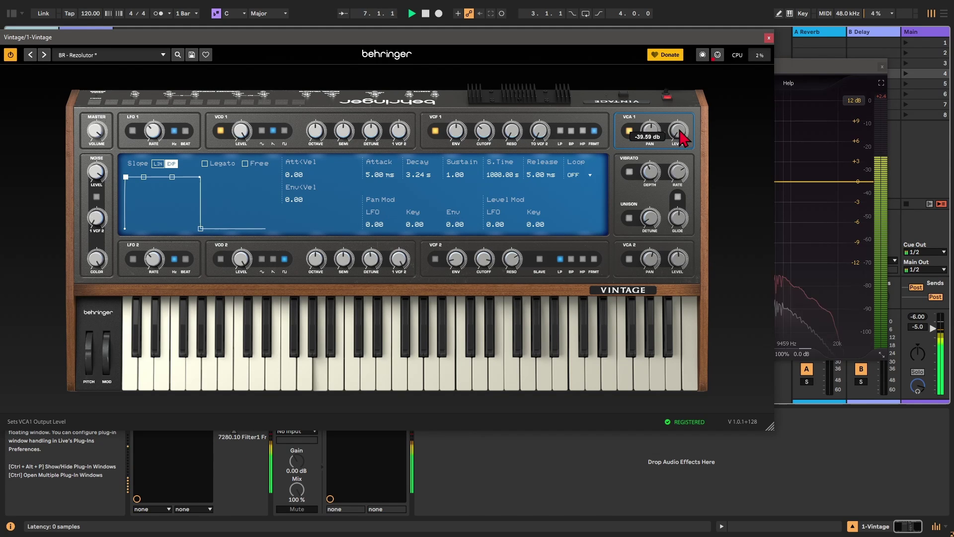
left_click(768, 38)
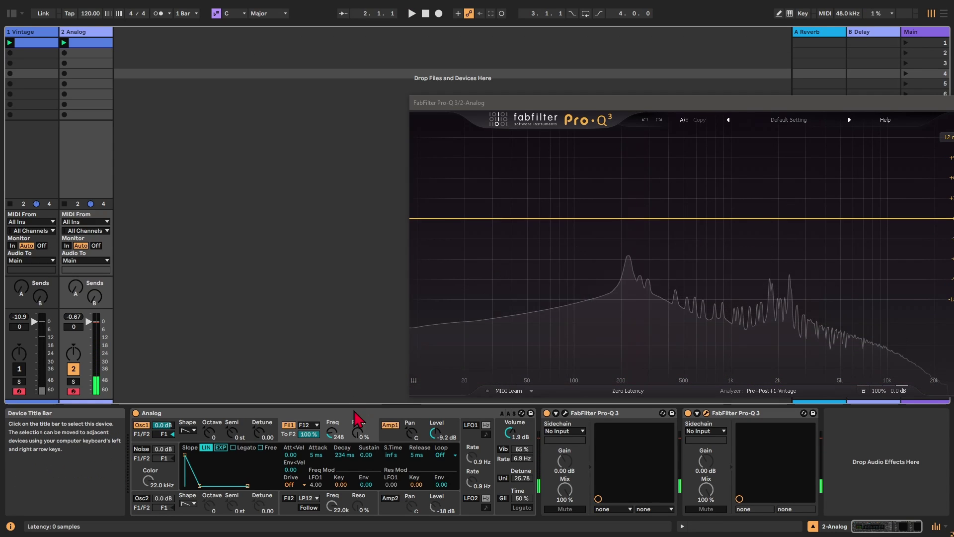
Step: Sweep Analog's F12 filter frequency to 162, and set Analog's volume to -4.3 dB and the Vintage track's volume to -3.4 dB
left_click(358, 413)
left_click(332, 433)
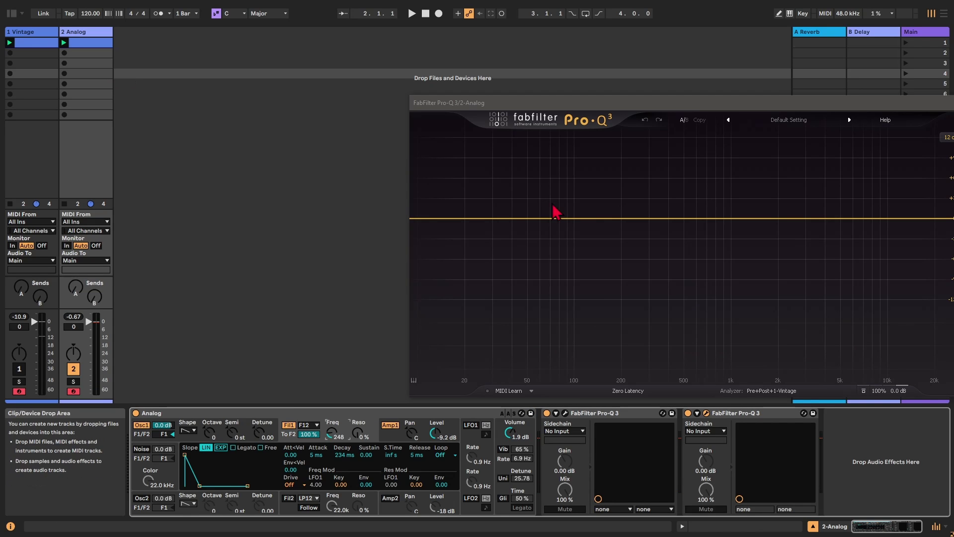
double_click(89, 42)
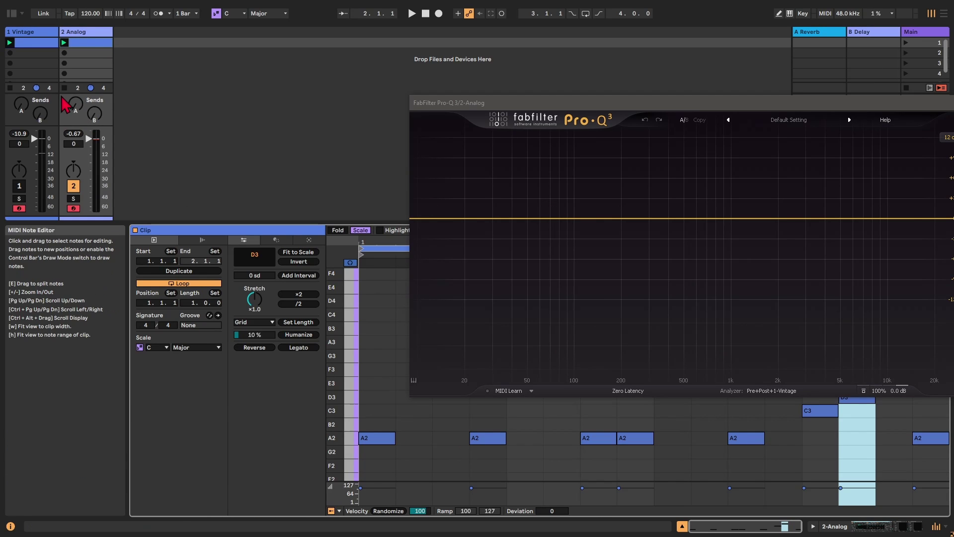
left_click(83, 33)
key("space")
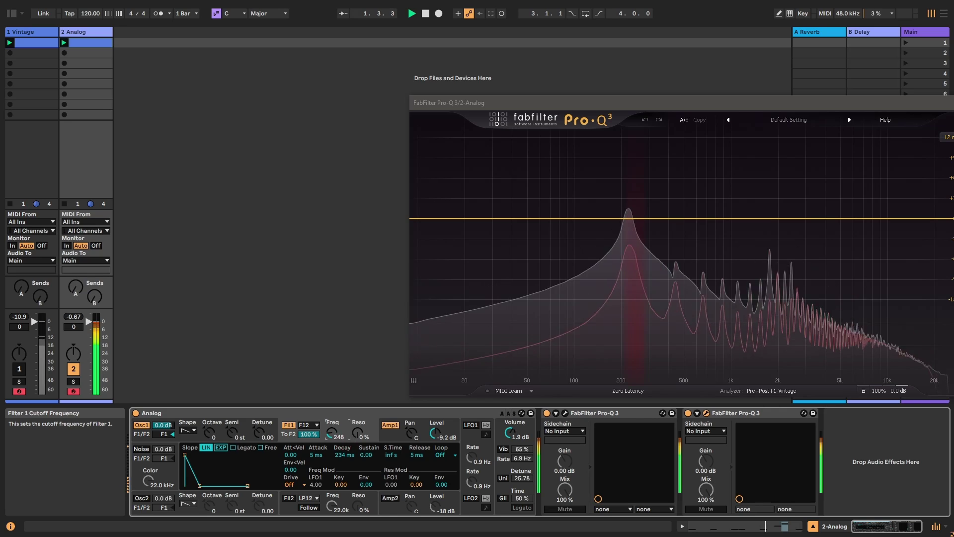
left_click_drag(332, 434, 332, 446)
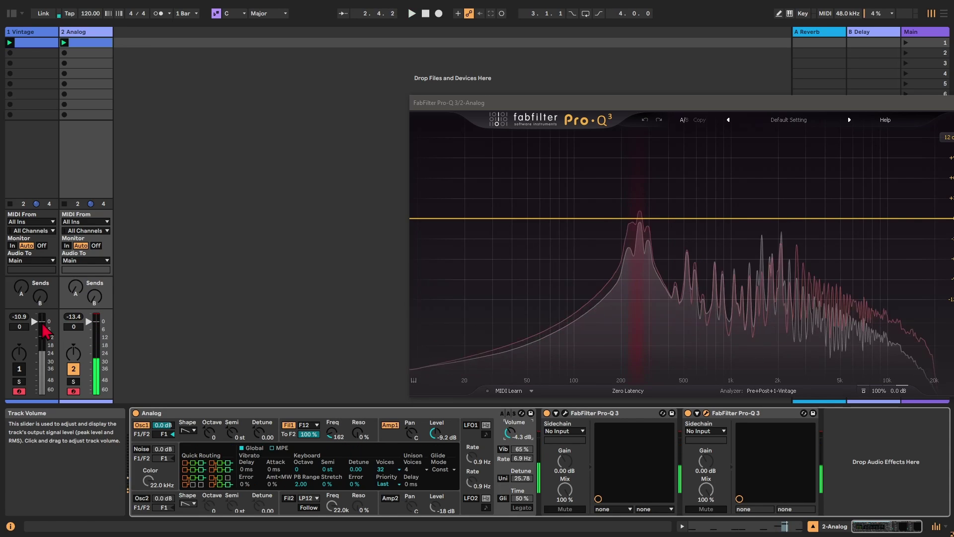
left_click_drag(42, 323, 42, 325)
key("space")
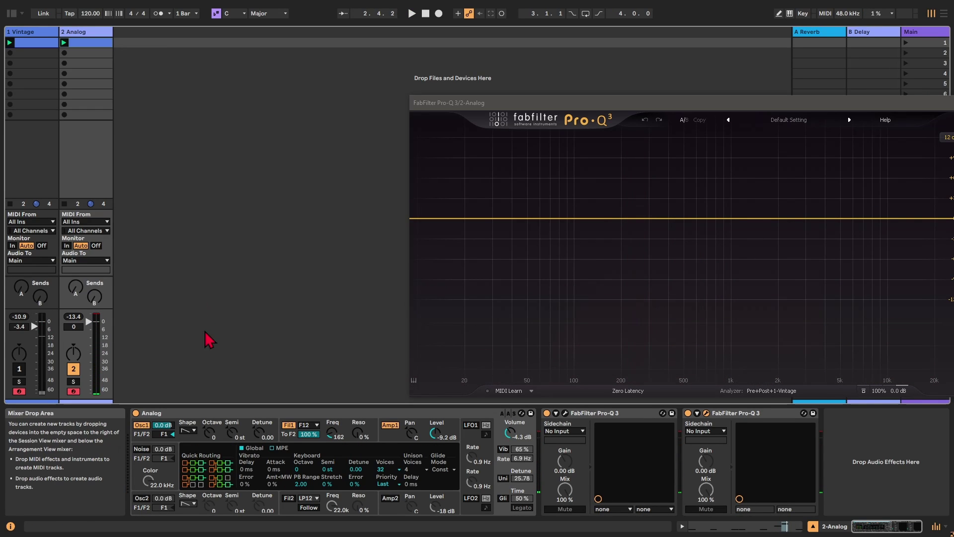
Step: Set Analog's Filter 1 frequency to 146 and resonance to 46 % during playback, and sweep Vintage's VCF 1 formant cutoff for comparison
key("space")
left_click_drag(332, 434, 361, 440)
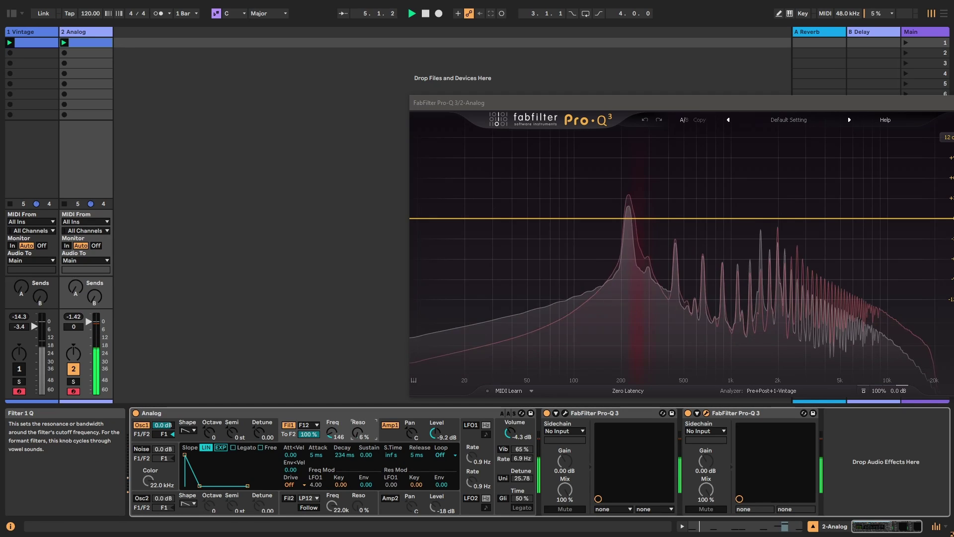
left_click_drag(358, 434, 358, 438)
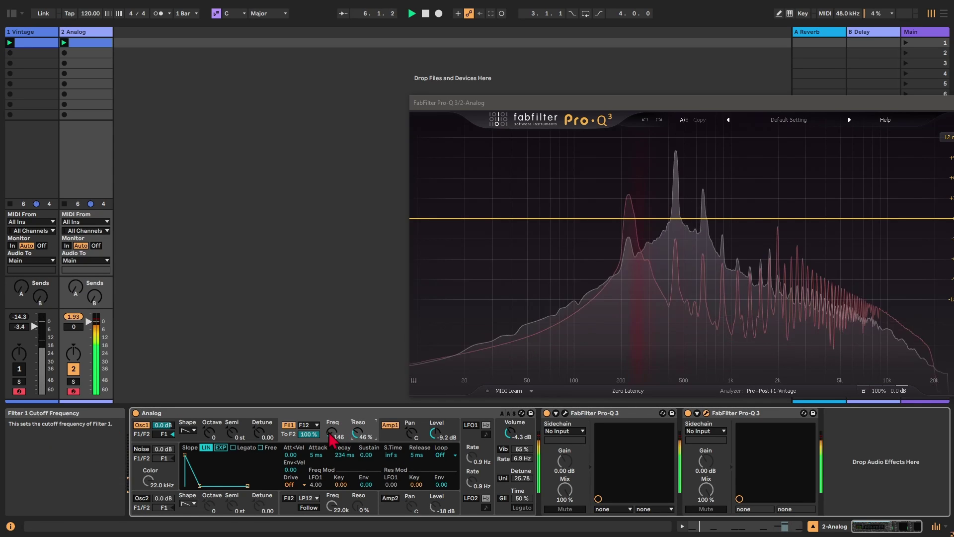
left_click_drag(511, 433, 328, 423)
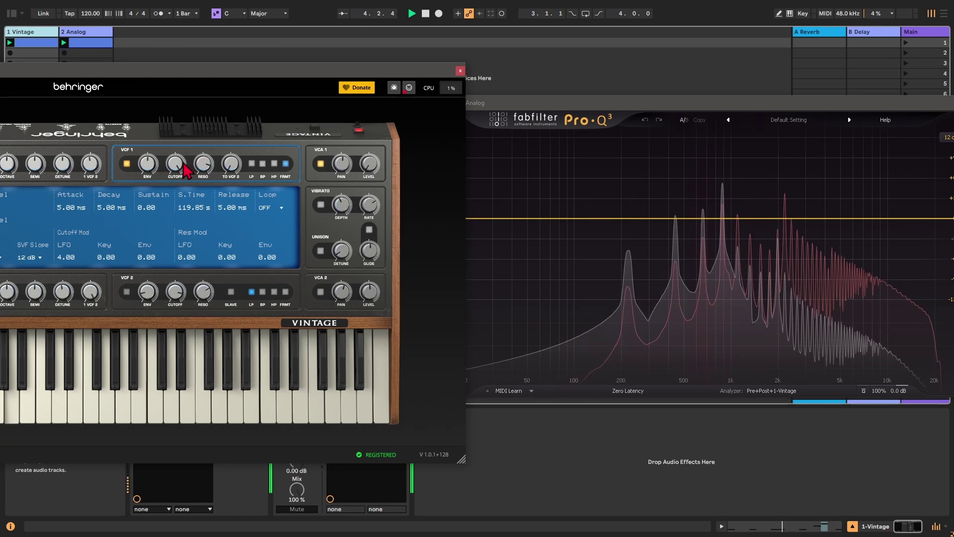
left_click_drag(180, 169, 182, 195)
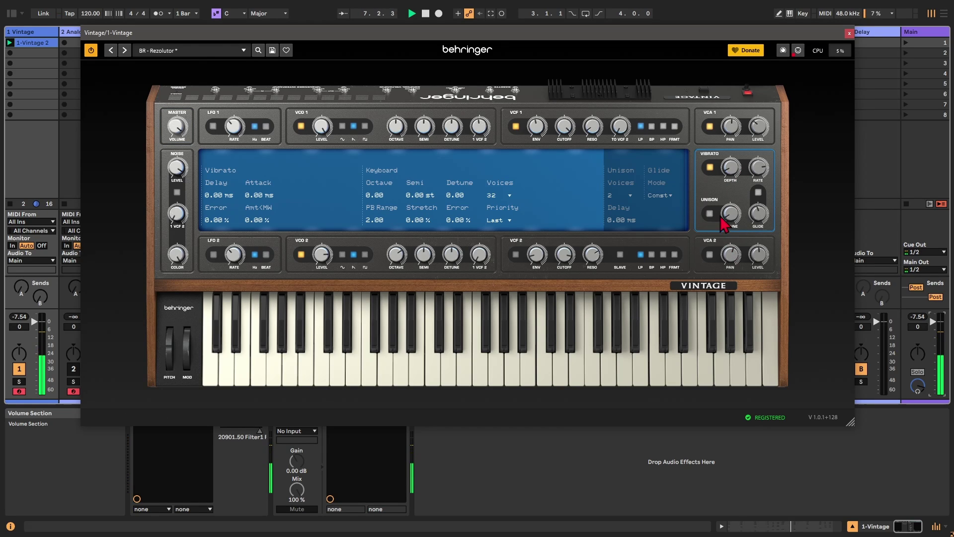
Step: Enable unison in the Vintage synth and try out the track's reverb and delay sends during playback
left_click_drag(723, 220, 736, 215)
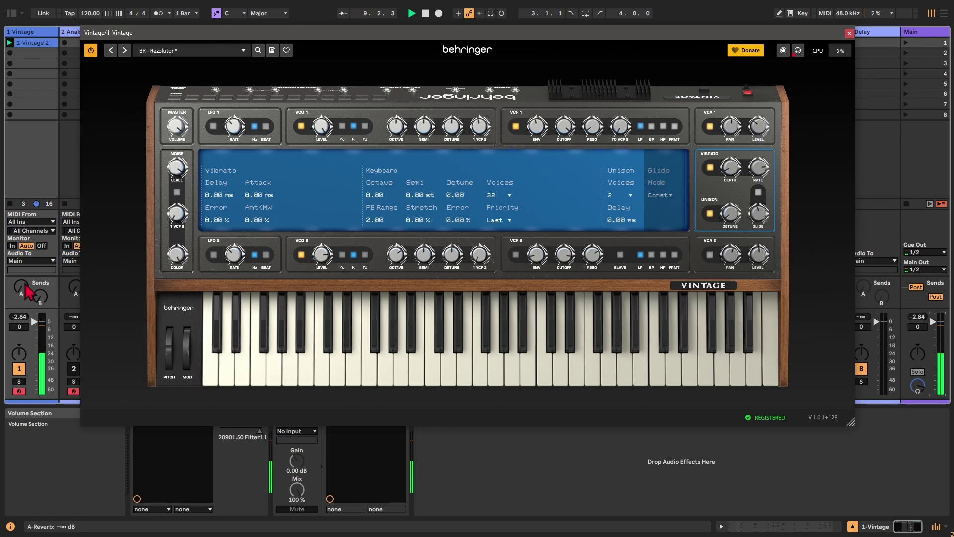
left_click_drag(25, 286, 25, 276)
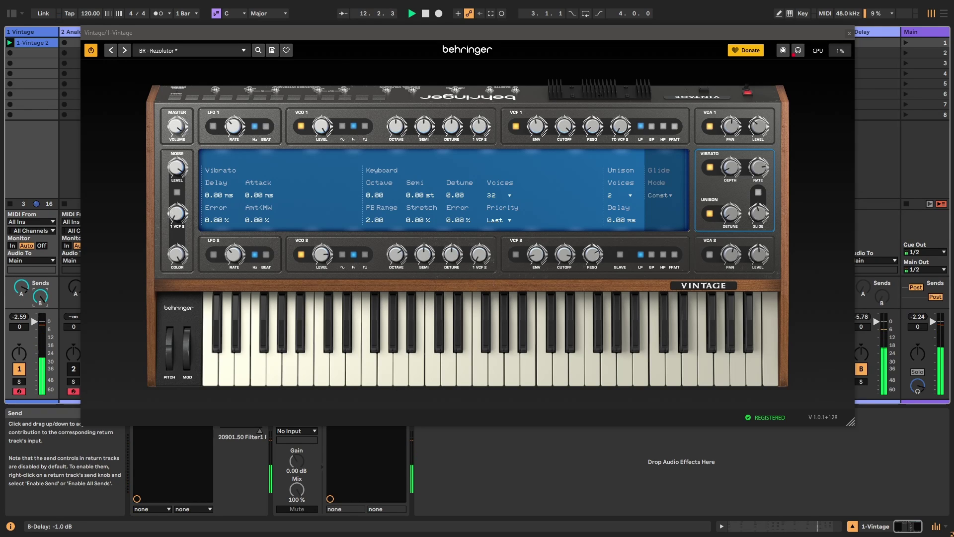
left_click_drag(39, 297, 31, 299)
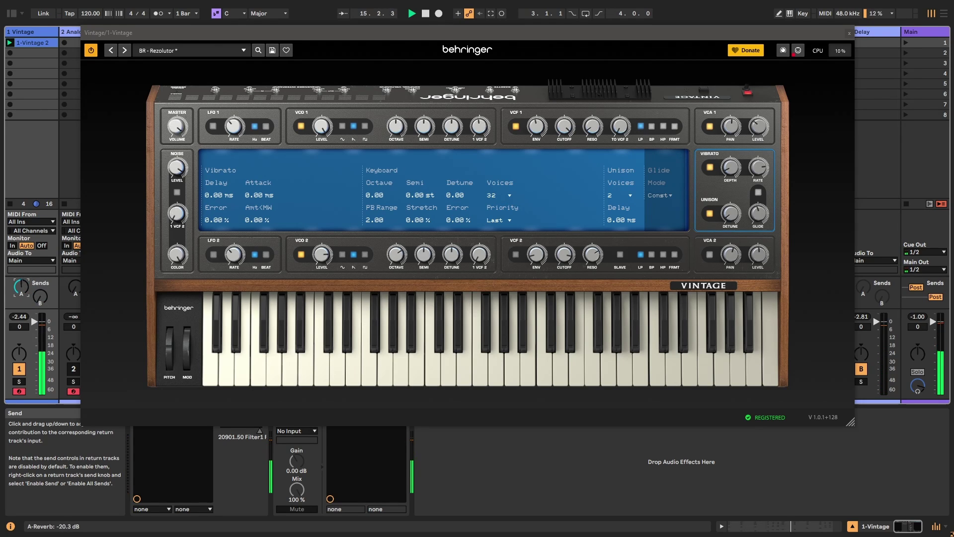
Step: Show VCF 1's settings and adjust its low-pass cutoff while the clip plays
left_click(549, 133)
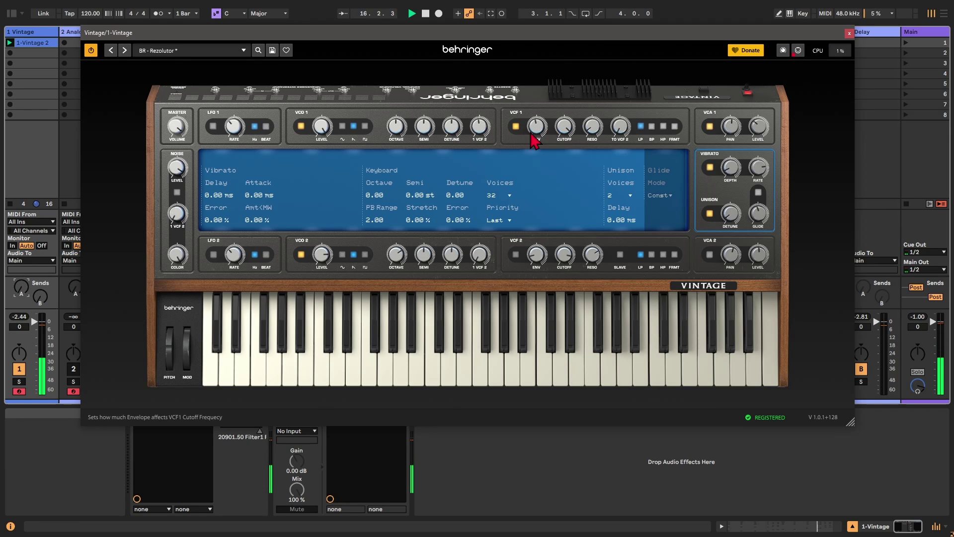
mouse_move(567, 128)
left_mouse_down()
mouse_move(564, 168)
mouse_move(574, 136)
left_mouse_up()
left_click(556, 476)
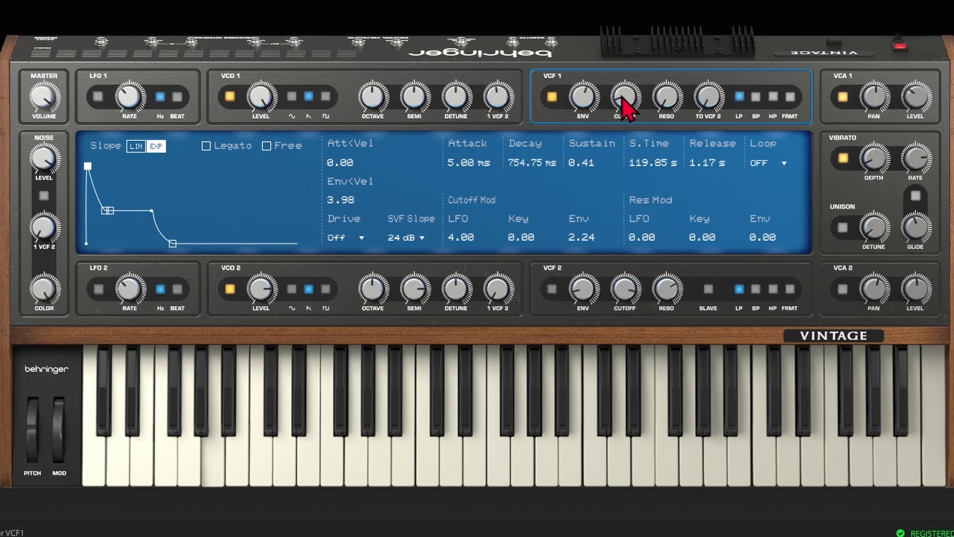
Step: Sweep VCF 1's low-pass cutoff between 90.3 and 972.0, and vary its resonance around 18.0 %
mouse_move(627, 136)
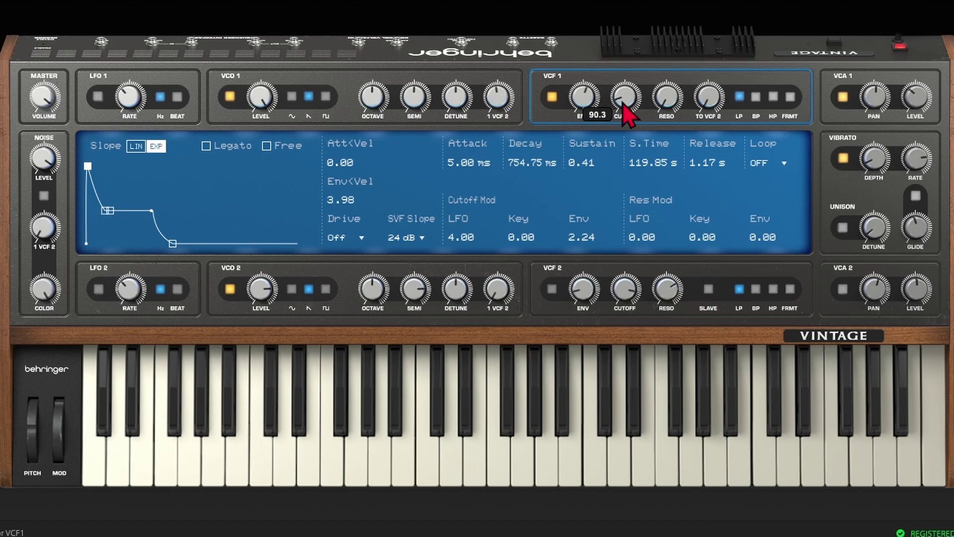
left_click_drag(625, 101, 632, 86)
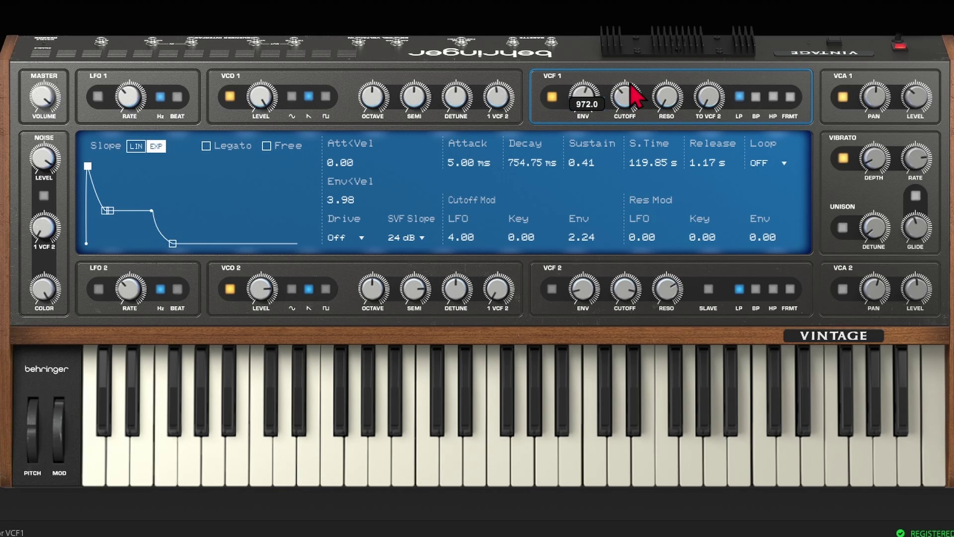
left_click_drag(639, 54, 635, 105)
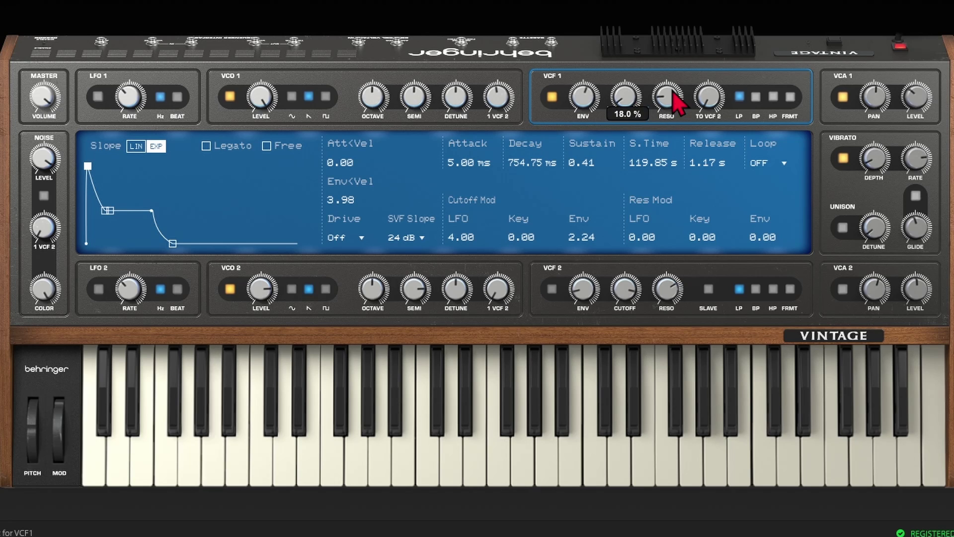
left_click_drag(678, 65, 682, 57)
left_click_drag(680, 93, 680, 98)
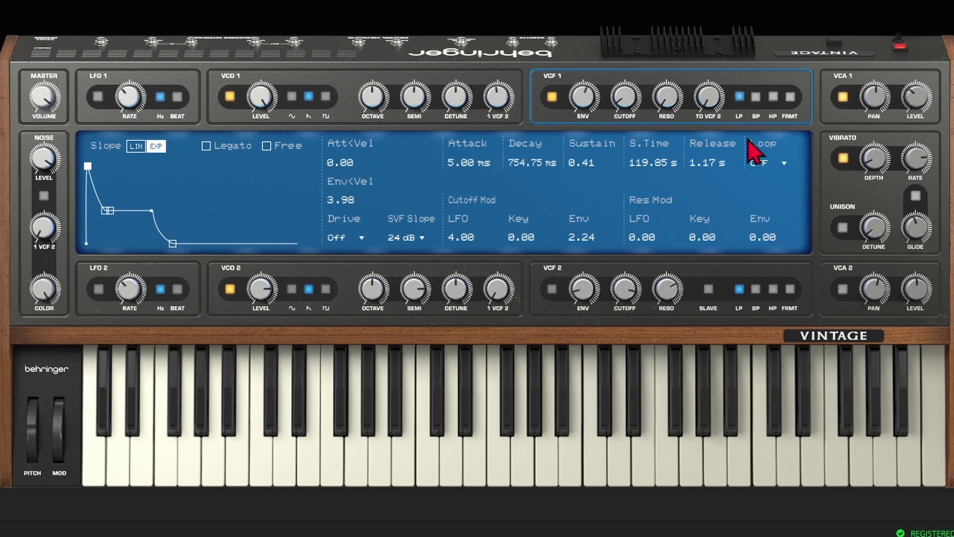
Step: Turn off Vintage's vibrato and vary VCO 2's detune while listening to the sound
left_click(844, 159)
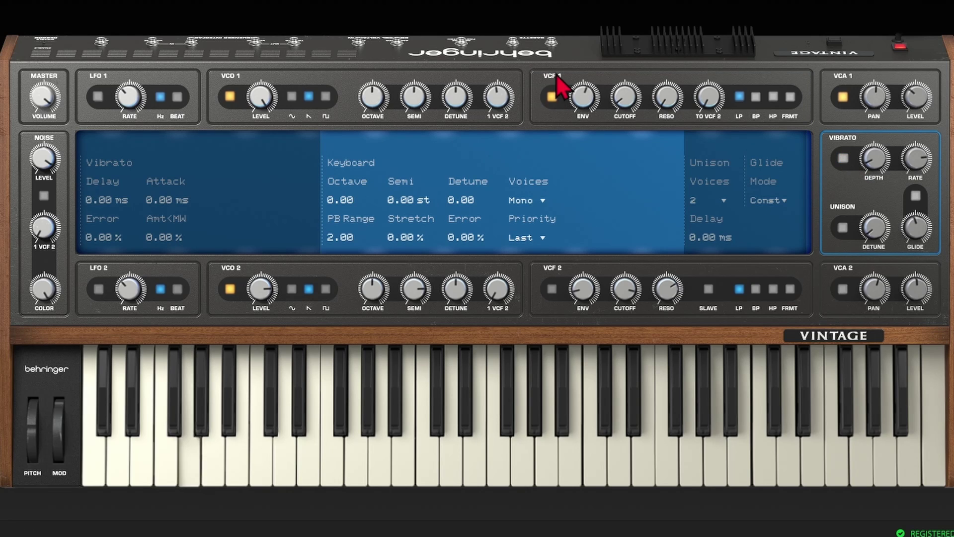
left_click(568, 86)
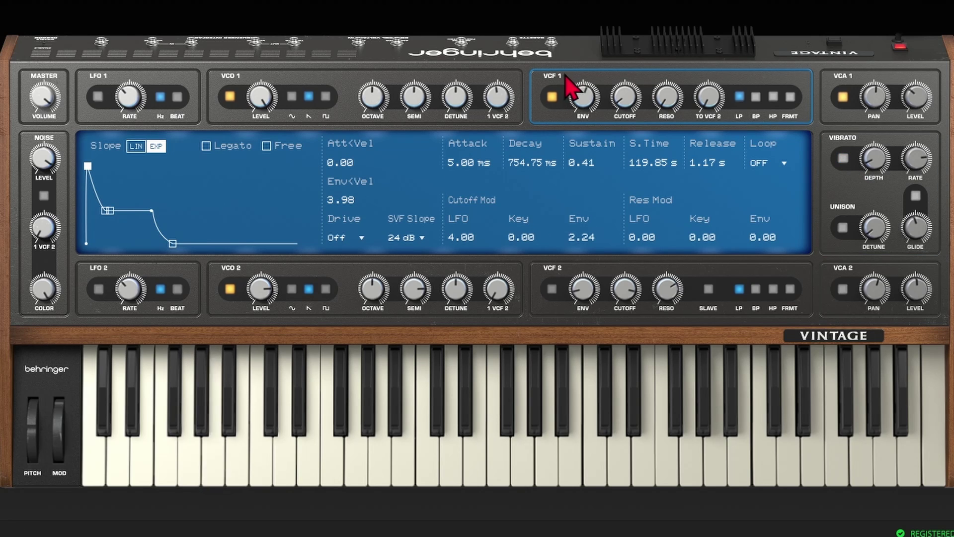
left_click(460, 284)
left_click_drag(470, 263, 461, 297)
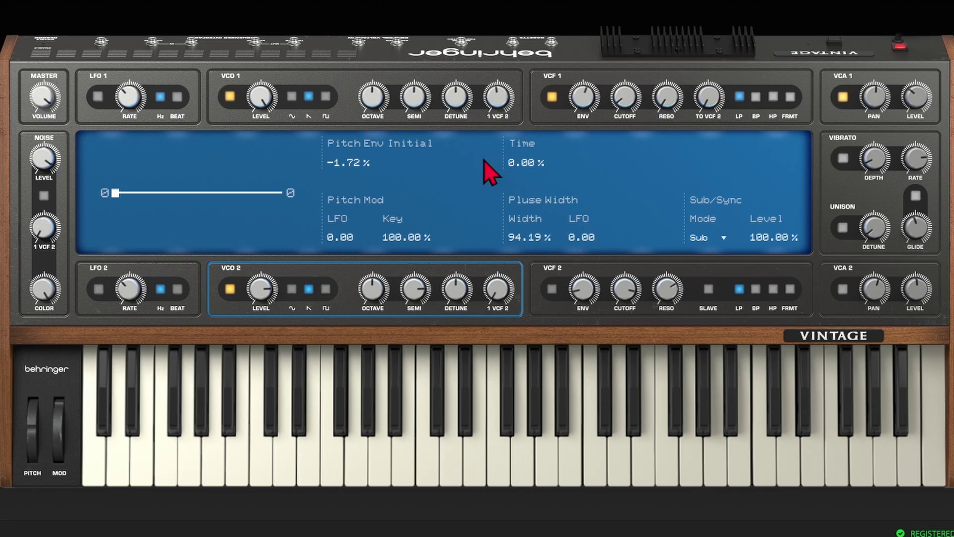
Step: Switch VCO 2 to its pulse wave and turn on the noise source, adjusting the noise level and VCF 1's cutoff
left_click(292, 289)
left_click(327, 290)
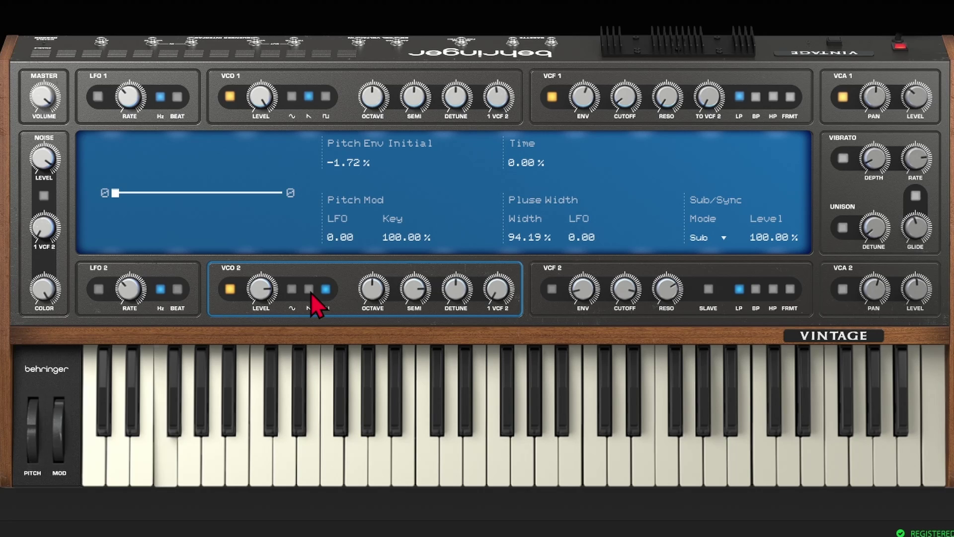
left_click(44, 196)
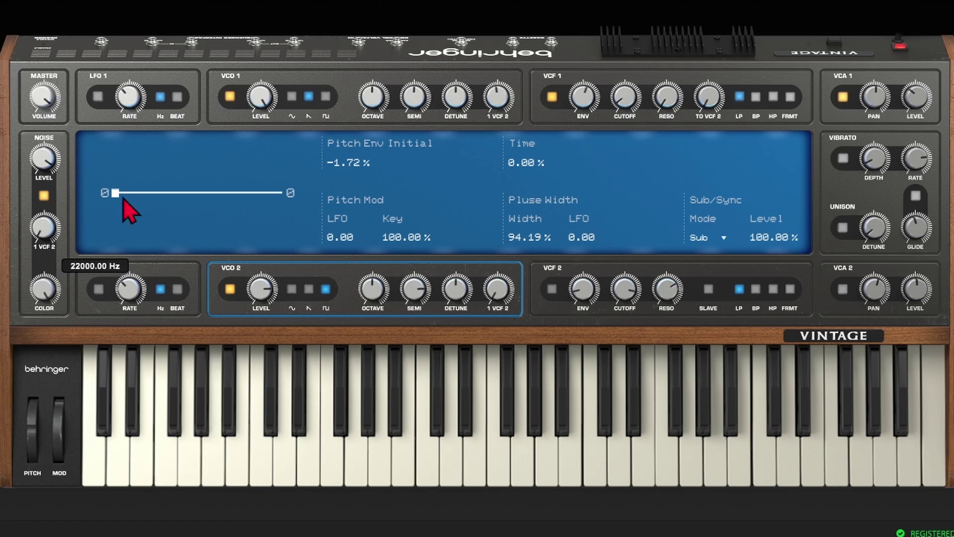
left_click_drag(630, 102, 637, 102)
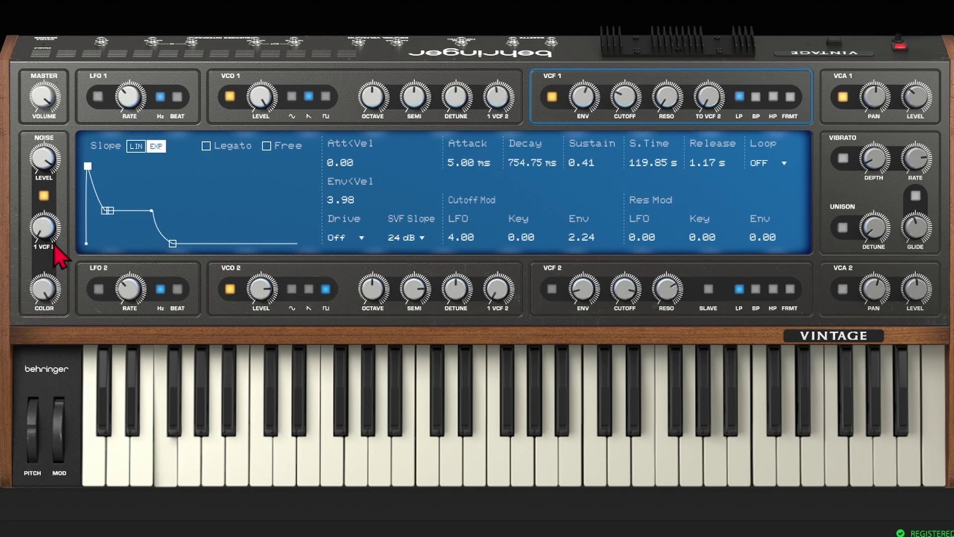
mouse_move(52, 172)
left_mouse_down()
mouse_move(46, 199)
mouse_move(37, 181)
left_mouse_up()
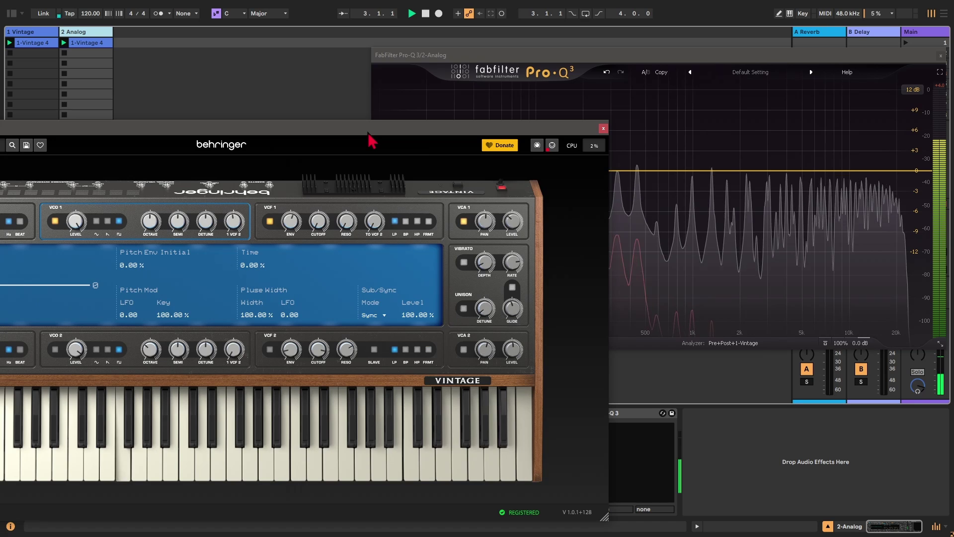
Step: Reposition the Vintage window beside the spectrum and sweep VCO 1's pulse width between 79.00 % and 100.00 % during playback
left_click_drag(367, 143, 199, 281)
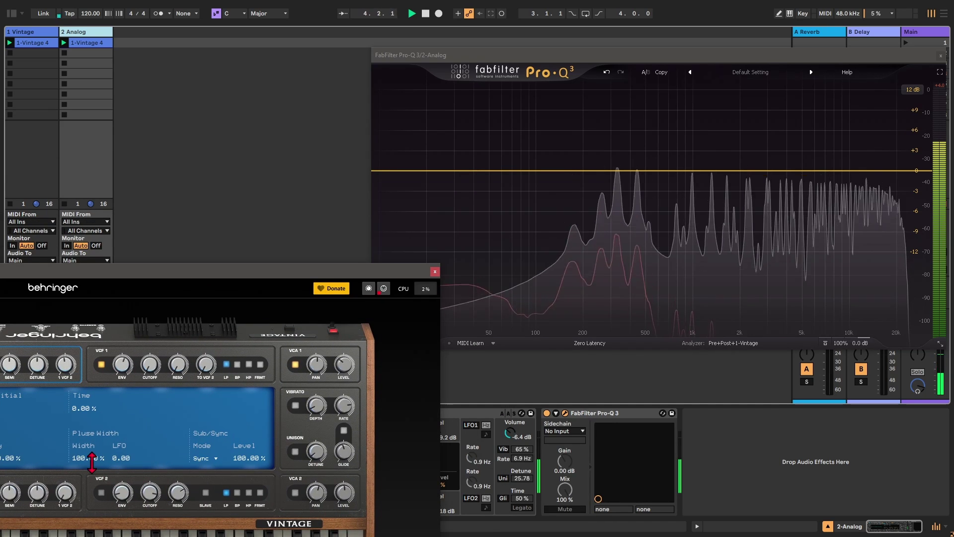
left_click_drag(88, 458, 92, 501)
left_click_drag(85, 457, 86, 462)
left_click_drag(85, 474, 77, 493)
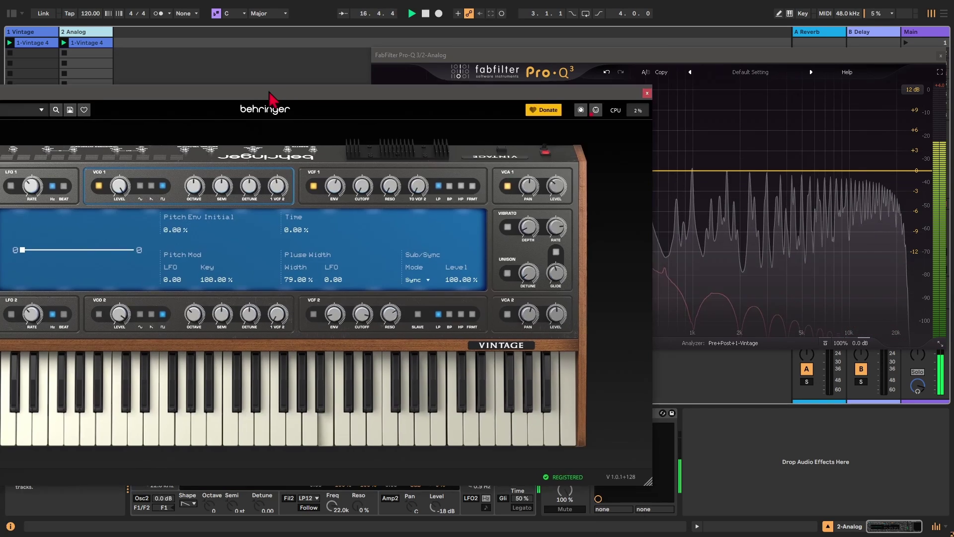
left_click_drag(269, 95, 440, 47)
left_click_drag(476, 231, 486, 184)
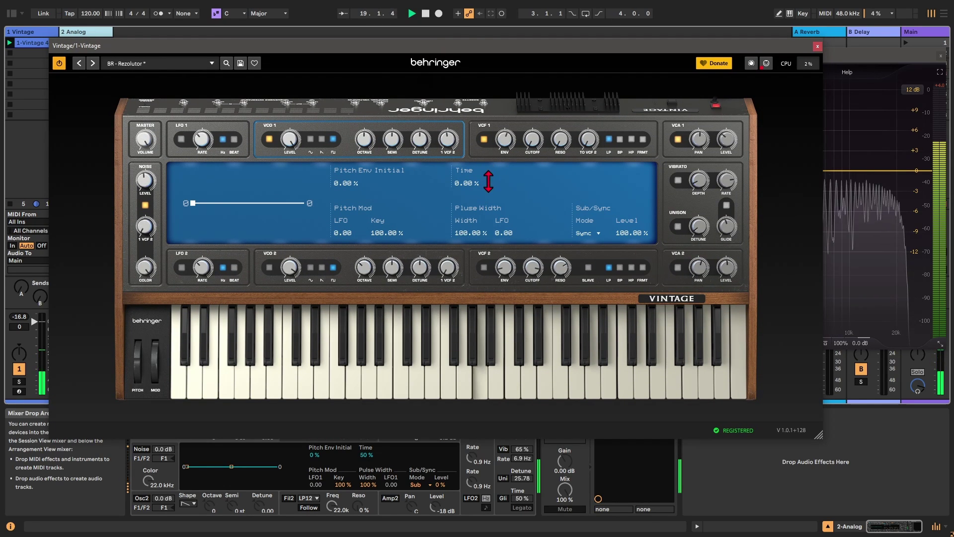
Step: Turn on VCO 2 and raise its pulse width to 89.79 % while the clip plays
left_click(507, 142)
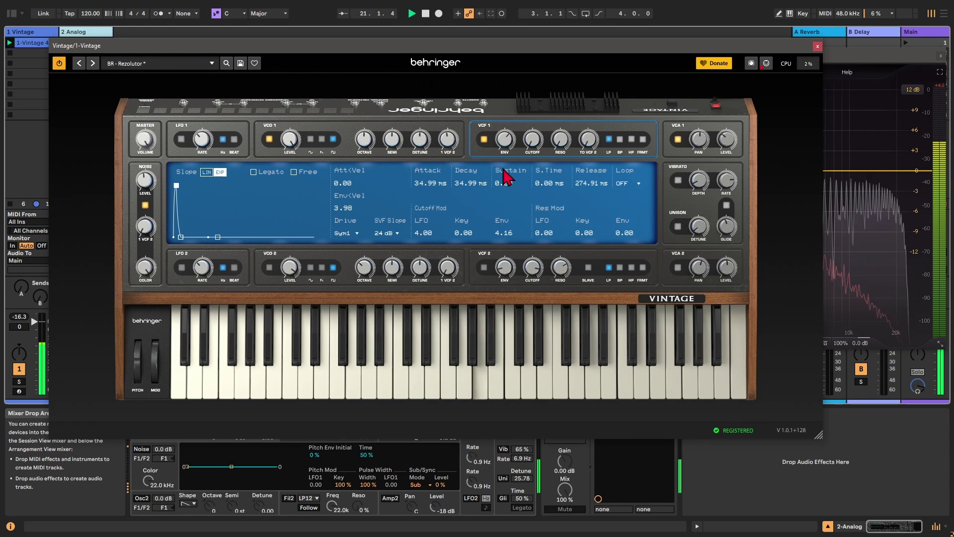
left_click(270, 269)
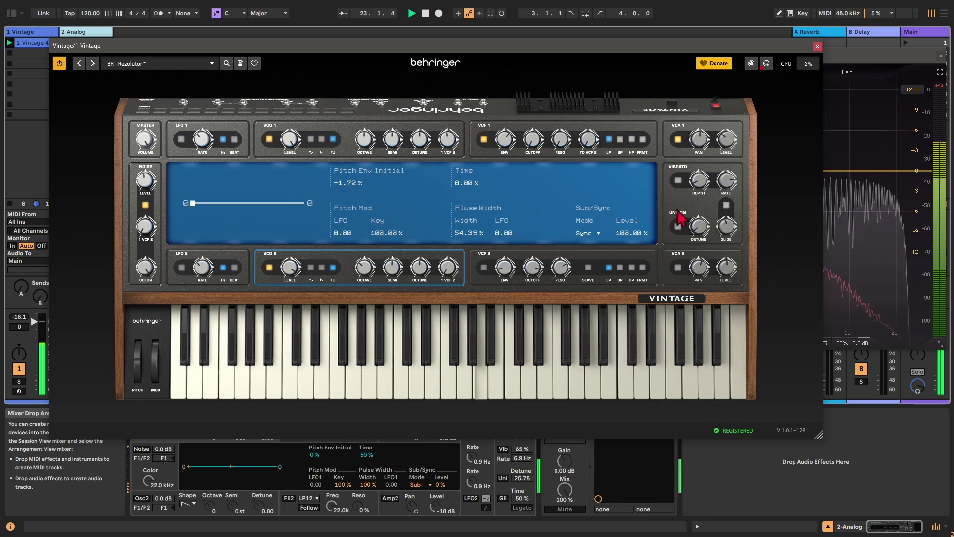
left_click_drag(476, 231, 493, 144)
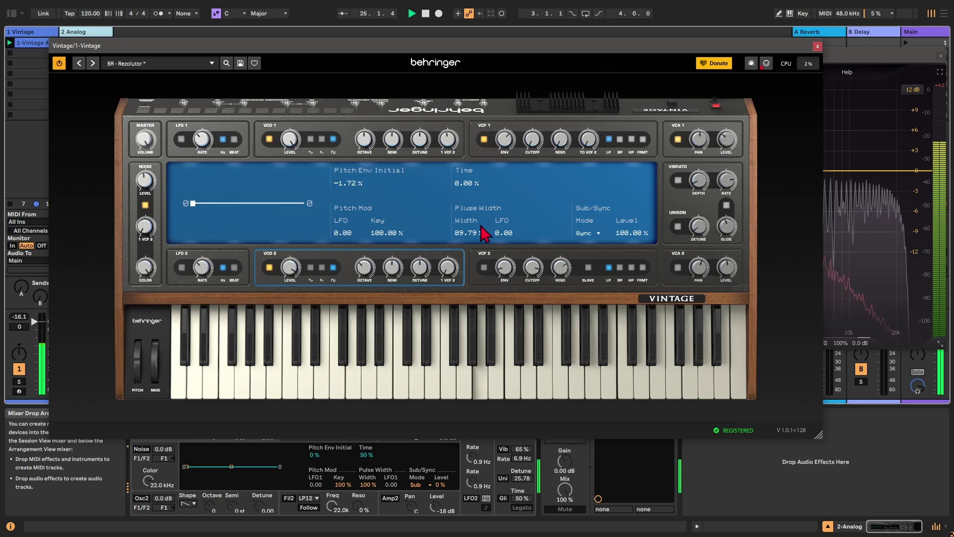
Step: Try VCO 2's Sub mode, return it to Sync with a ratio of 30.40 %, and stop playback
left_click(598, 233)
left_click(601, 241)
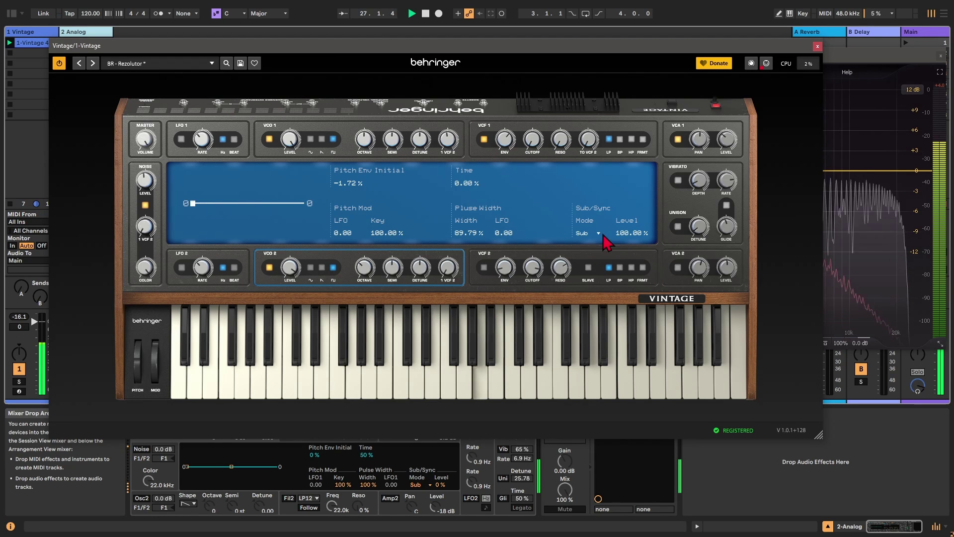
left_click(599, 234)
left_click(589, 250)
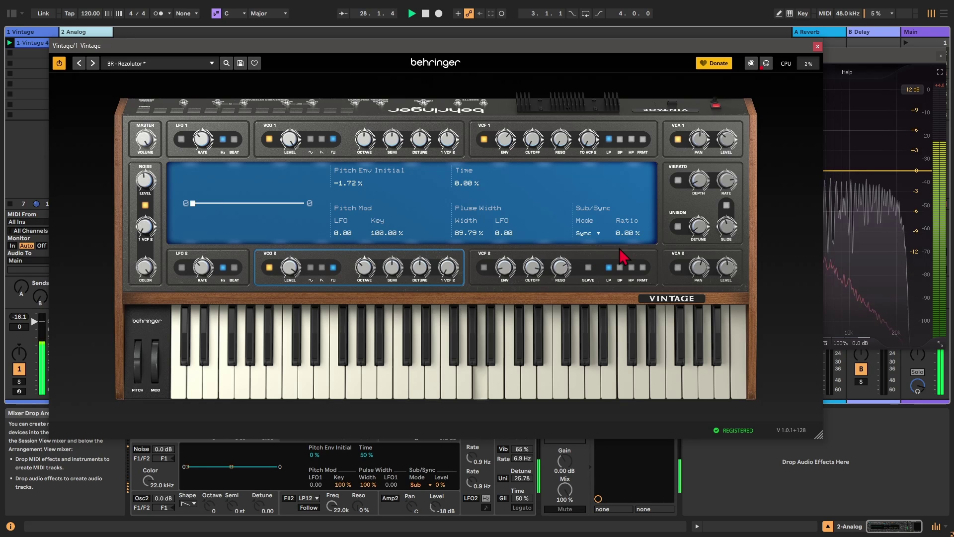
left_click_drag(638, 237, 635, 157)
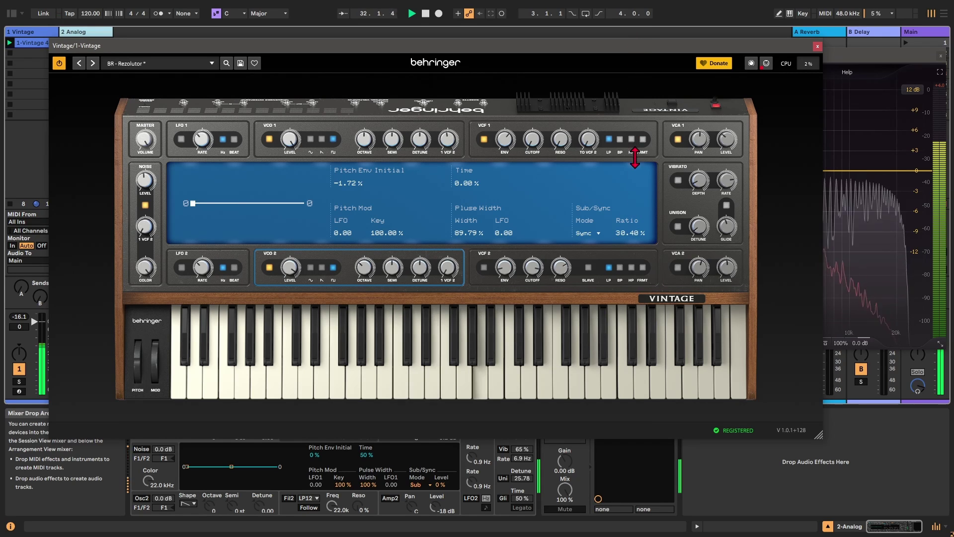
key("space")
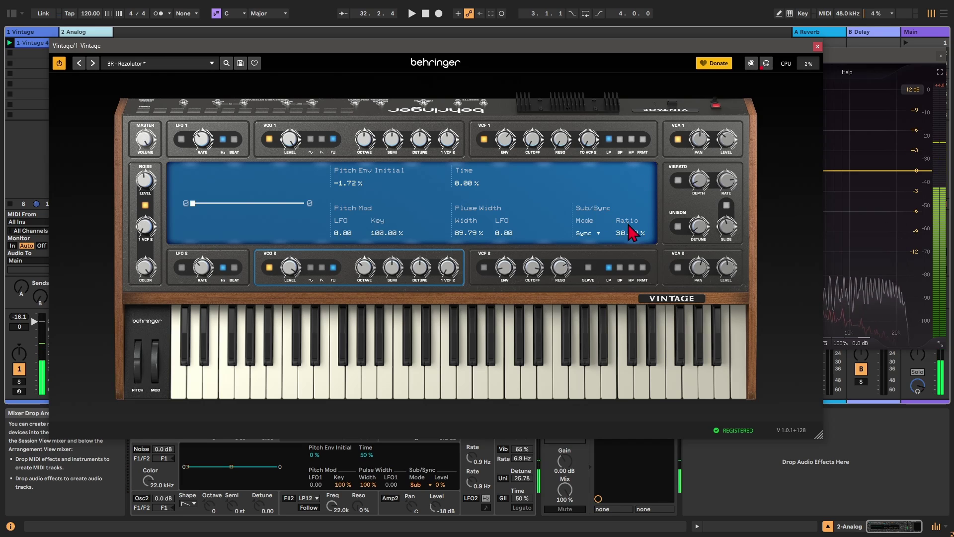
Step: Arm the Vintage track for live playing and turn on LFO 1, bringing up VCF 1's settings
left_click(19, 387)
left_click(689, 149)
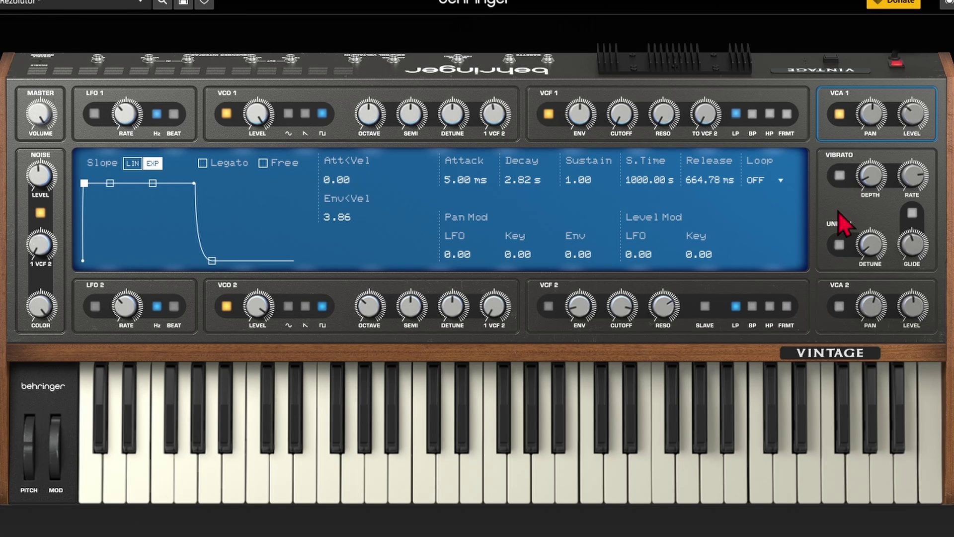
left_click(98, 112)
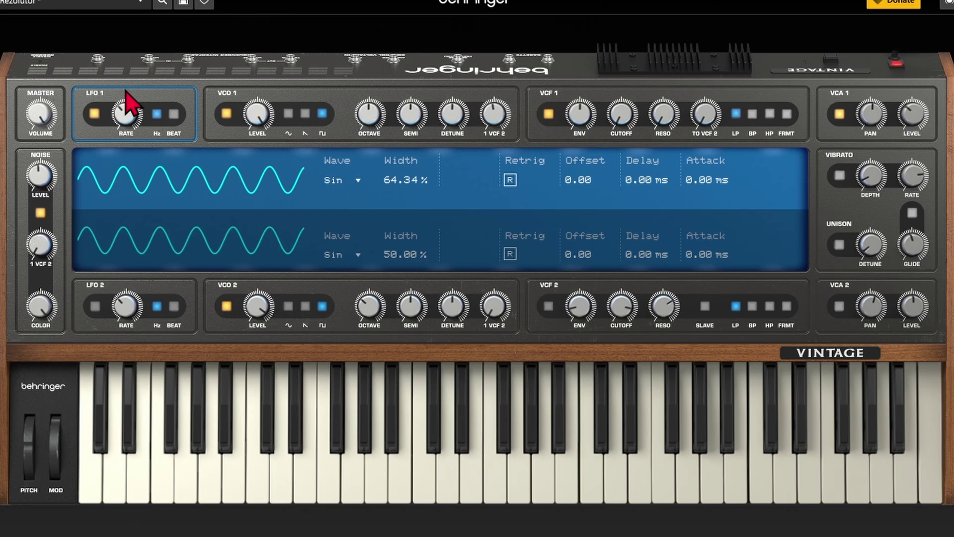
left_click(614, 139)
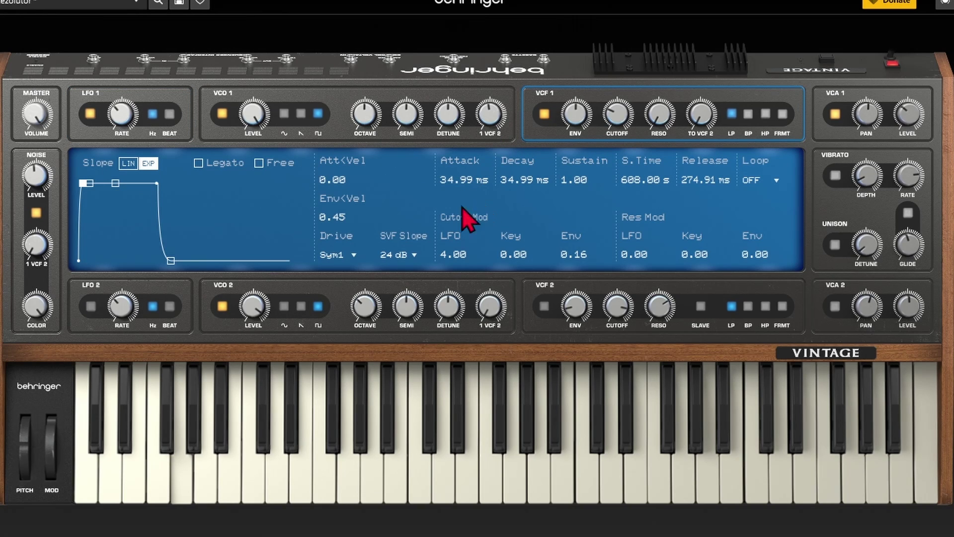
Step: Raise LFO 1's rate, vary VCF 1's resonance around 40.0 %, and set its cutoff to 1055.0
left_click(130, 127)
left_click_drag(125, 128, 132, 100)
left_click(659, 115)
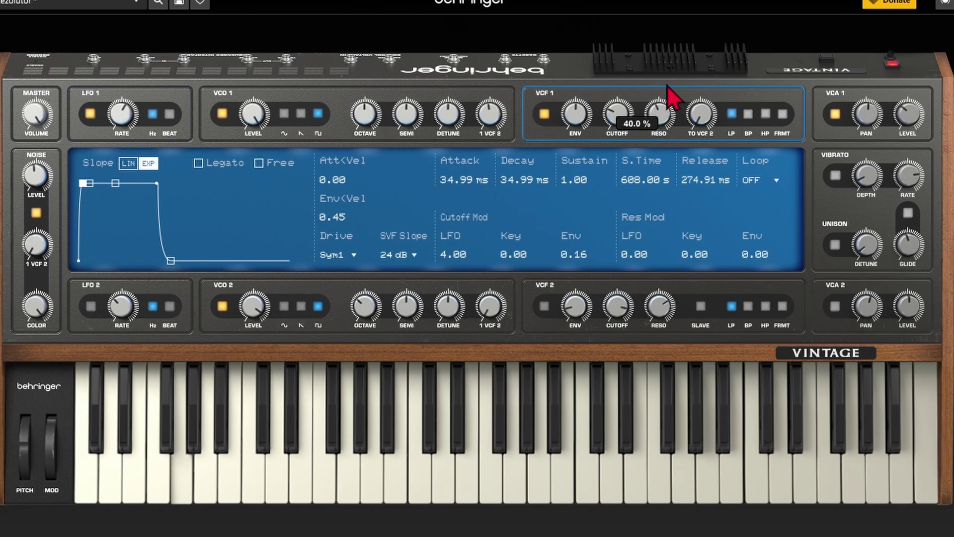
left_click_drag(613, 117, 630, 91)
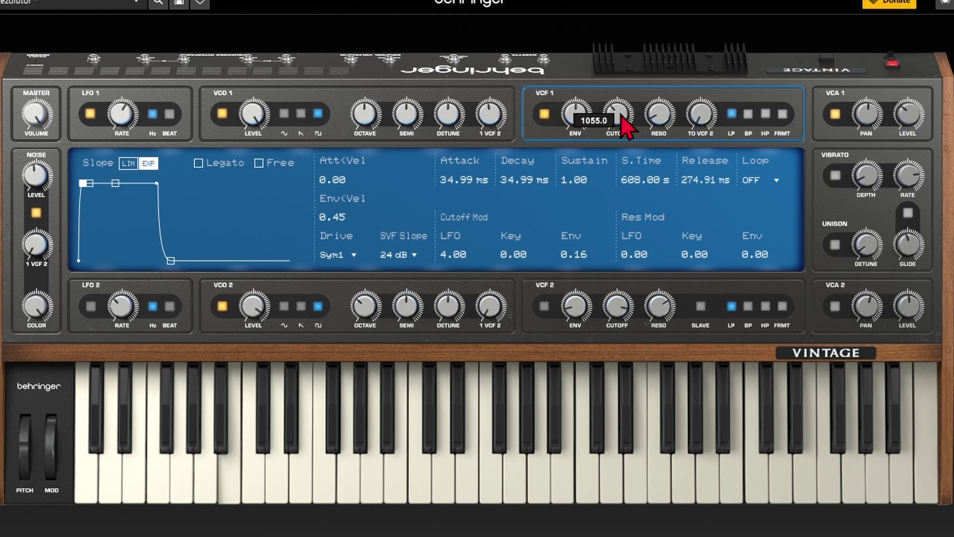
Step: Raise LFO 1's rate further and sync it to the beat while playing notes
left_click_drag(114, 133, 143, 97)
left_click(169, 115)
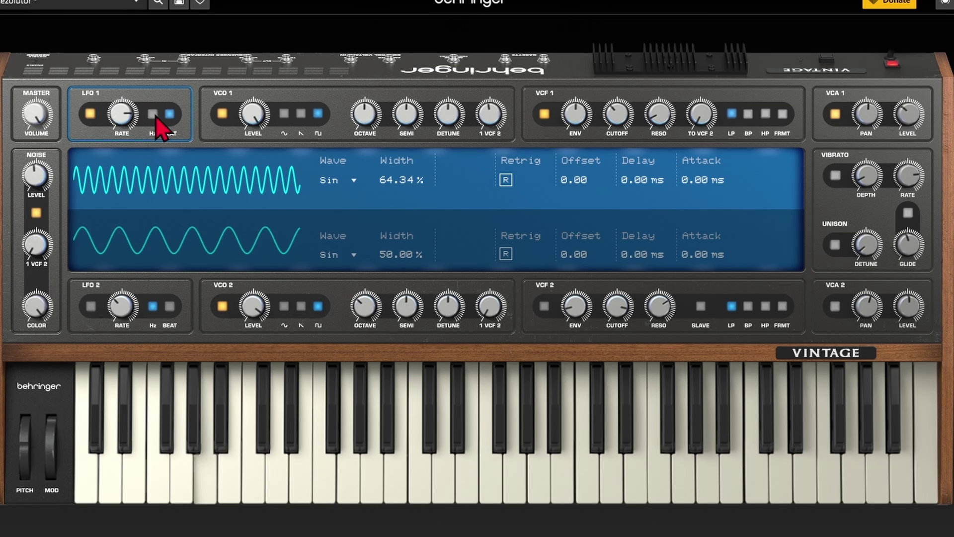
left_click(613, 103)
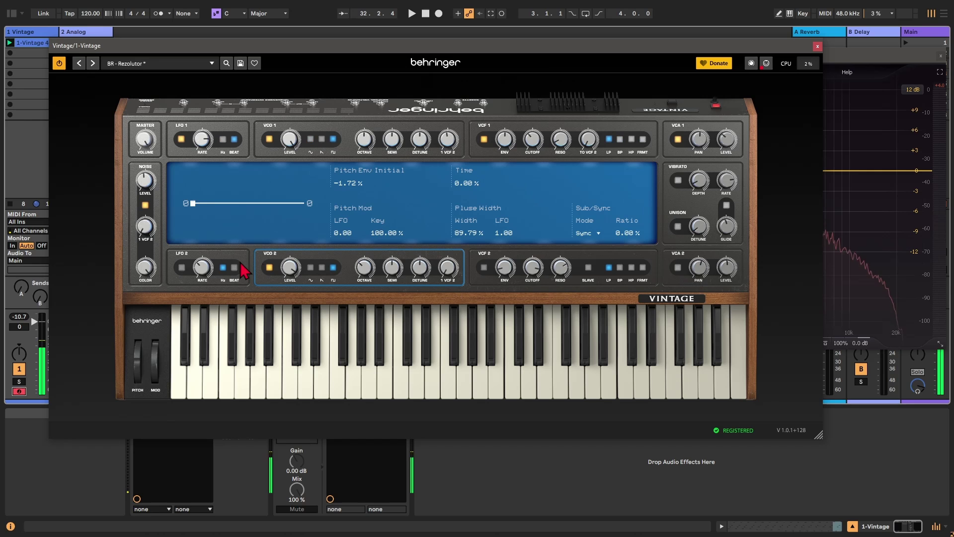
Step: Turn on LFO 2 and vary VCO 2's pulse-width LFO amount, ending at 0.72
left_click(228, 290)
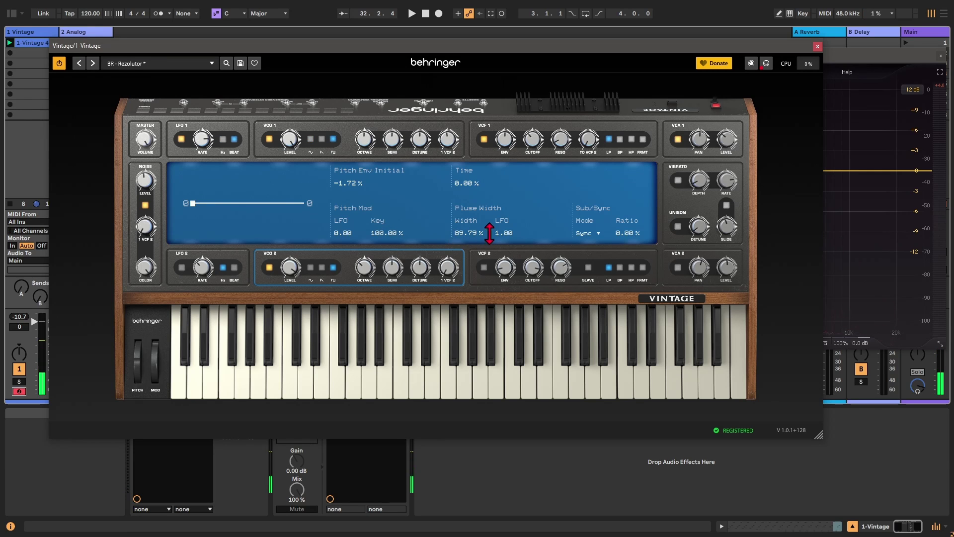
left_click_drag(501, 225, 499, 333)
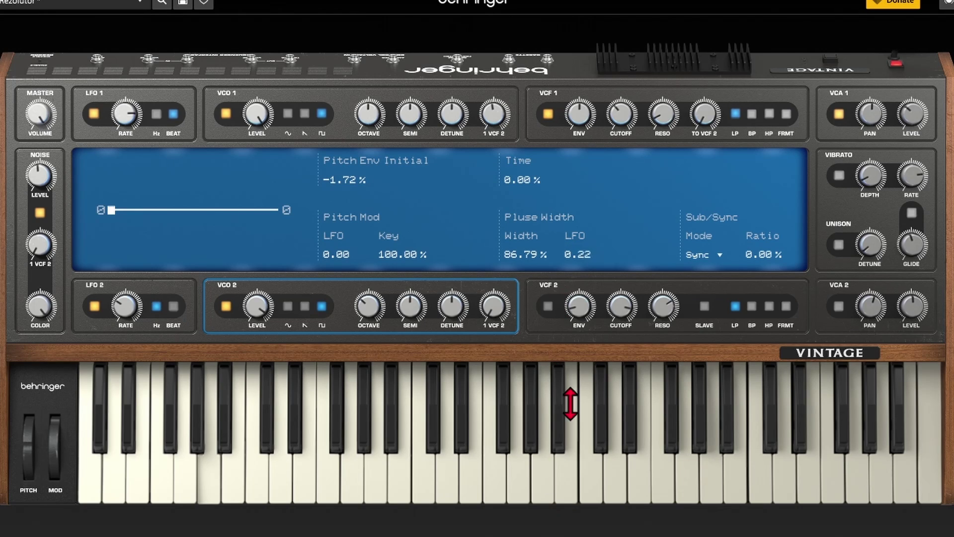
left_click_drag(571, 403, 580, 315)
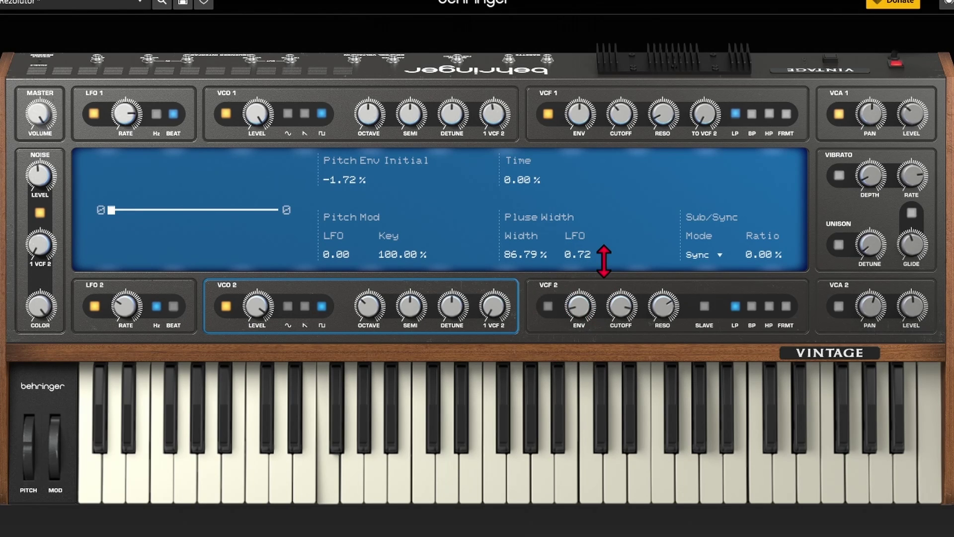
Step: Detune the two oscillators against each other, setting VCO 1's detune to -0.24
left_click_drag(464, 316, 458, 309)
mouse_move(452, 122)
left_mouse_down()
mouse_move(453, 130)
mouse_move(448, 121)
left_mouse_up()
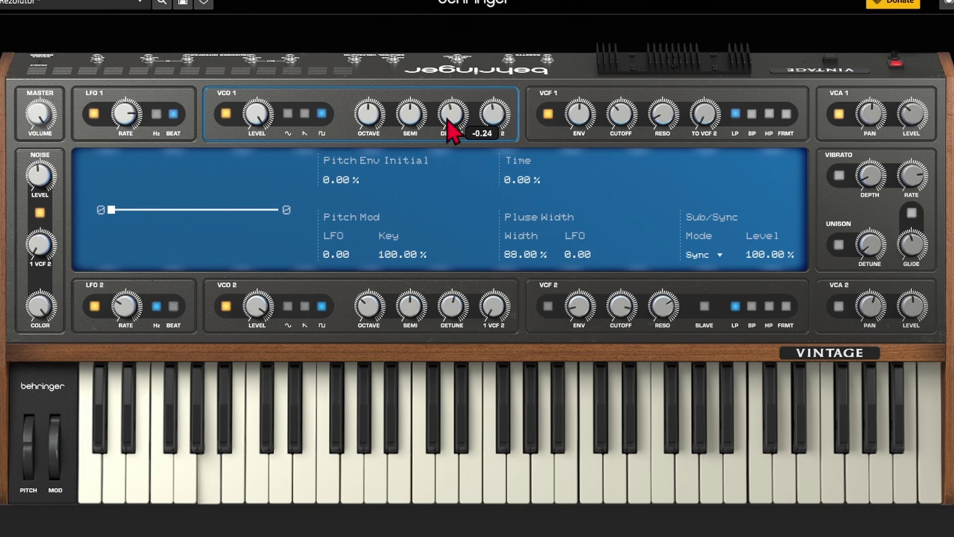
left_click(451, 314)
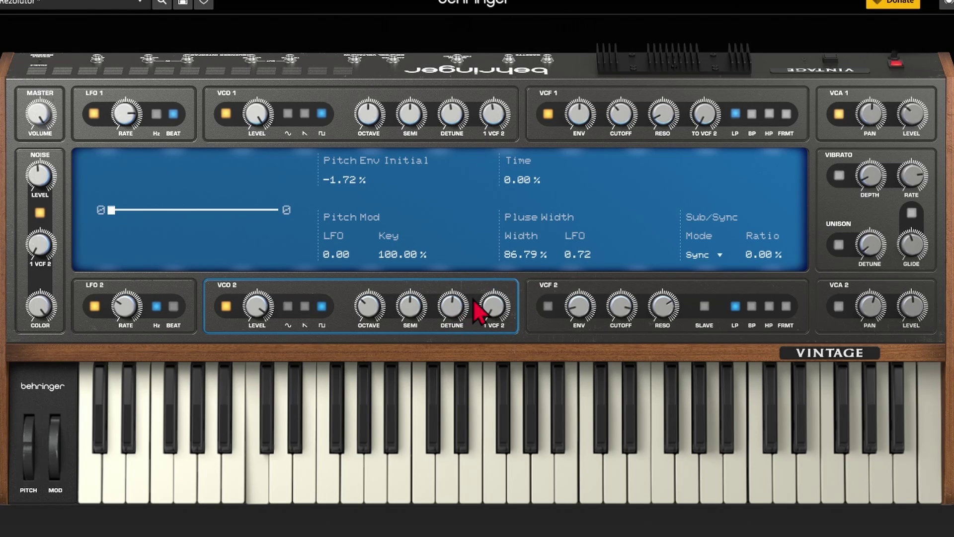
Step: Open VCF 1's cutoff to 18277.9 and switch LFO 1 back to hertz with a lower rate
left_click_drag(624, 106, 637, 89)
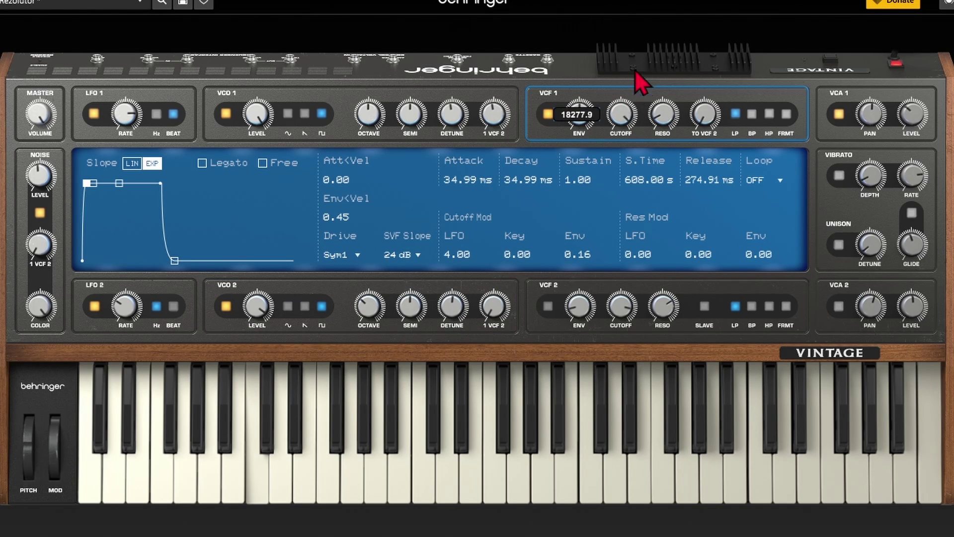
left_click(135, 117)
left_click(156, 114)
left_click_drag(132, 121, 131, 144)
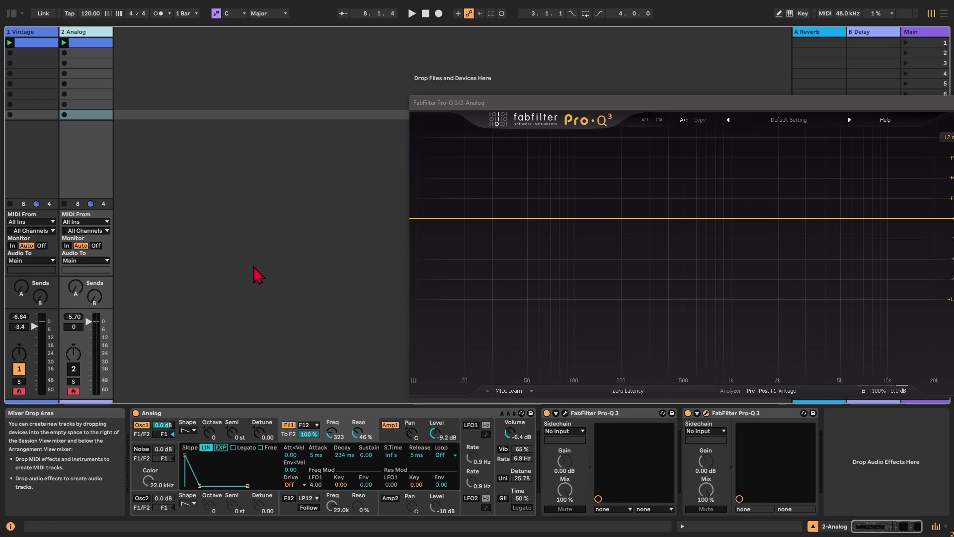
Step: Open the Vintage track's synth window to check its current filter settings, and close it again
left_click(47, 31)
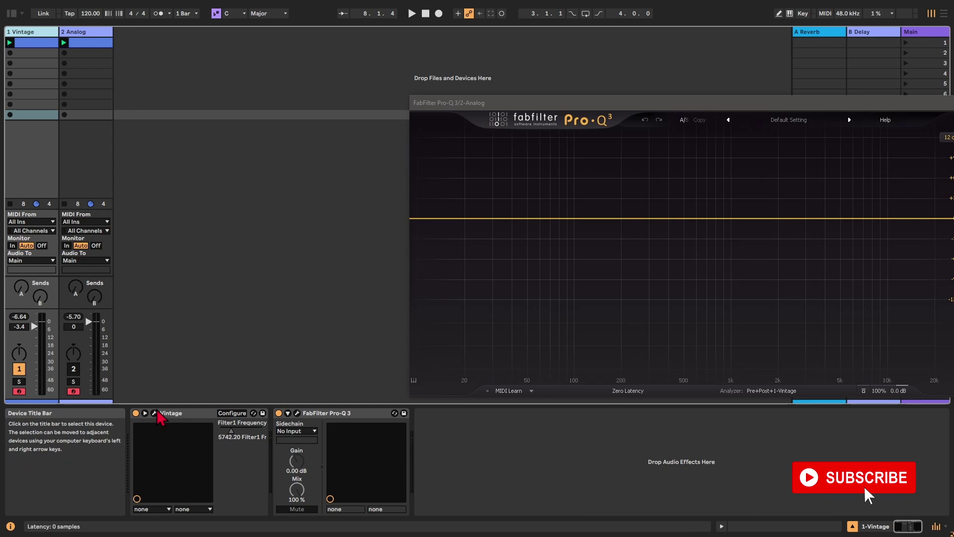
left_click(158, 416)
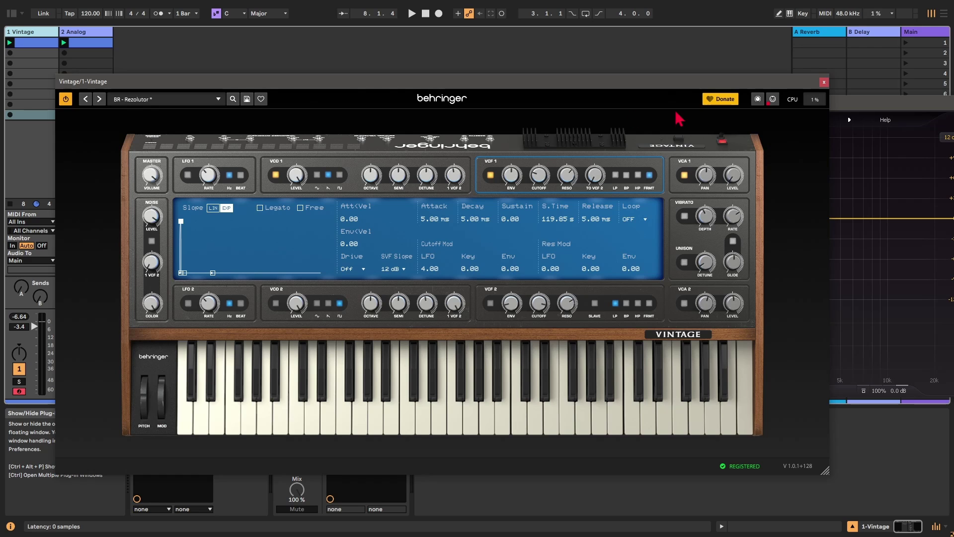
left_click(825, 82)
Step: Delete the second FabFilter Pro-Q 3 from the Analog track
key("Right")
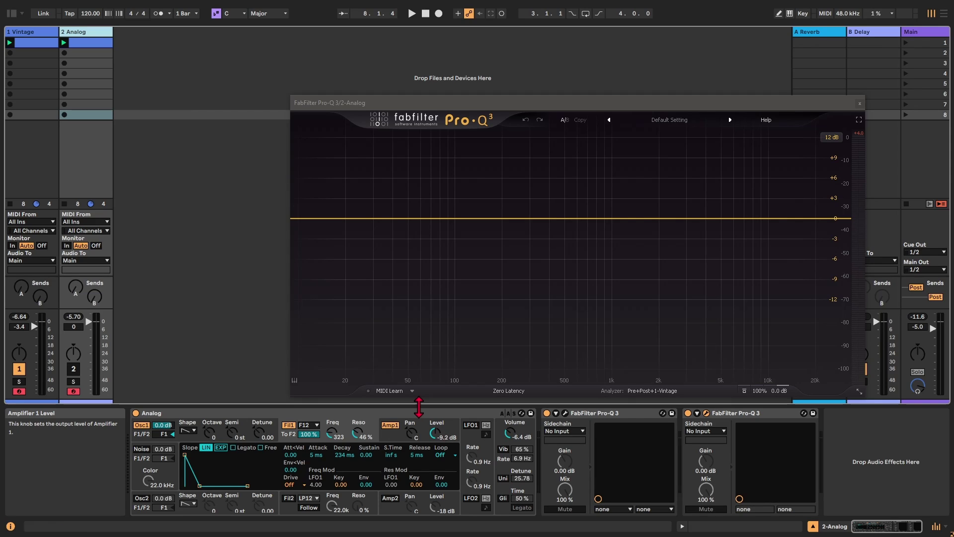
left_click(345, 437)
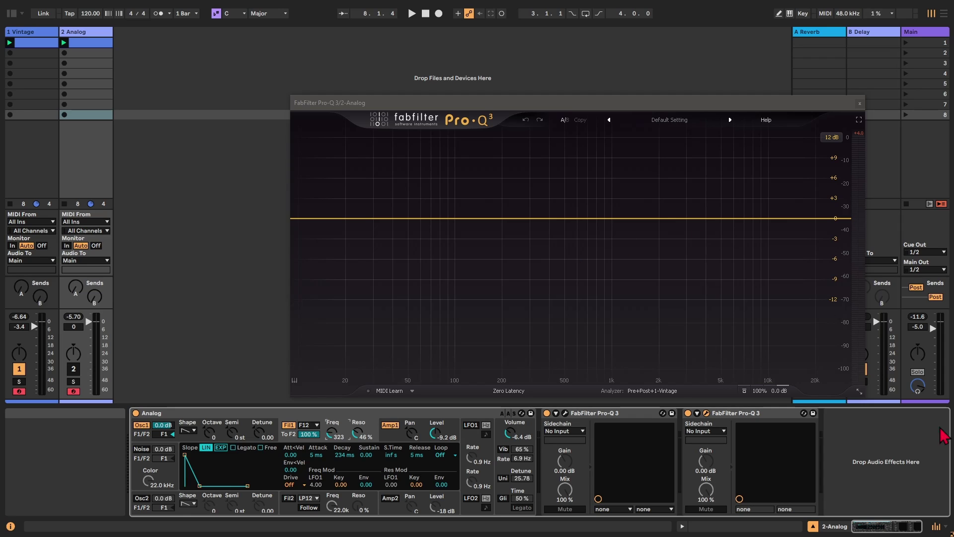
left_click(739, 433)
key("Delete")
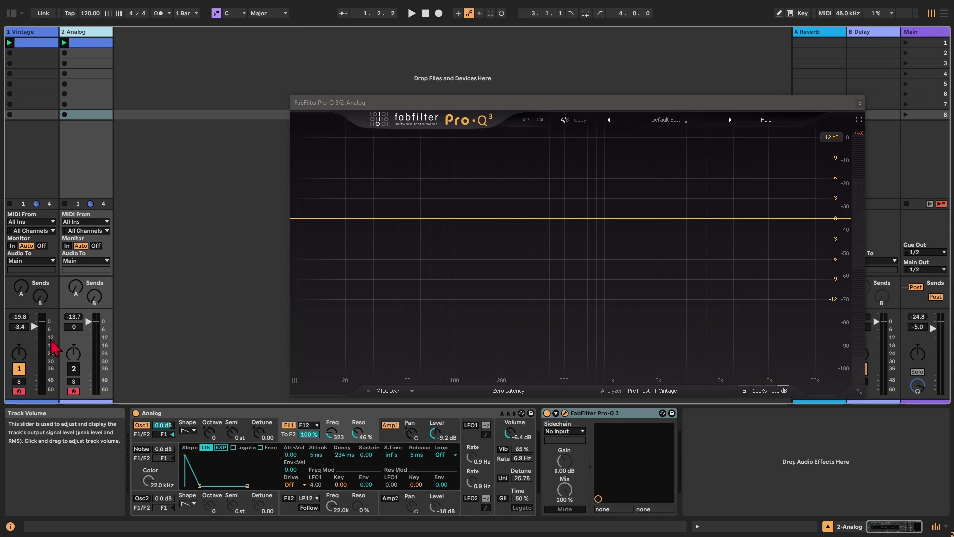
Step: Reopen the Vintage synth's window, switch VCF 1 to high-pass, and move the window higher on the screen
left_click(43, 123)
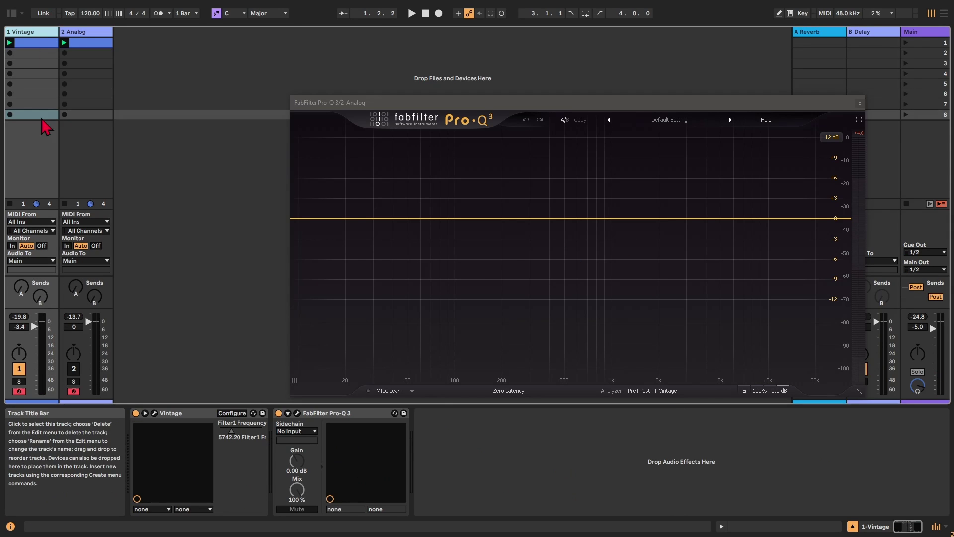
left_click(160, 421)
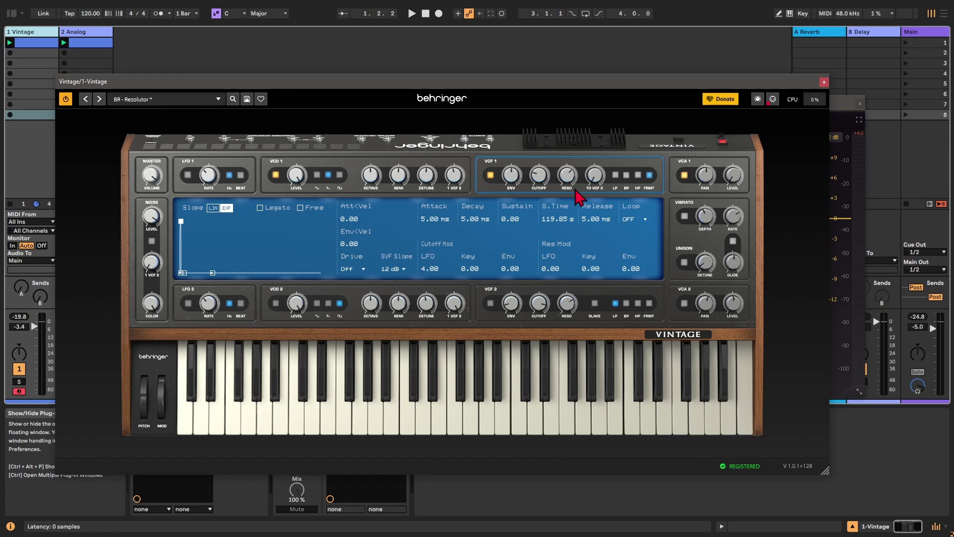
left_click(638, 175)
left_click_drag(510, 79, 528, 46)
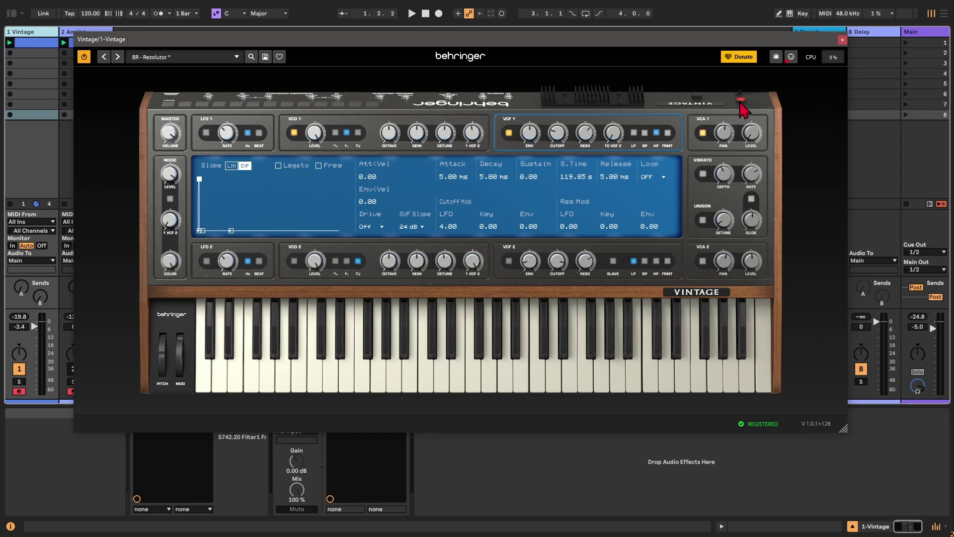
left_click_drag(615, 41, 623, 41)
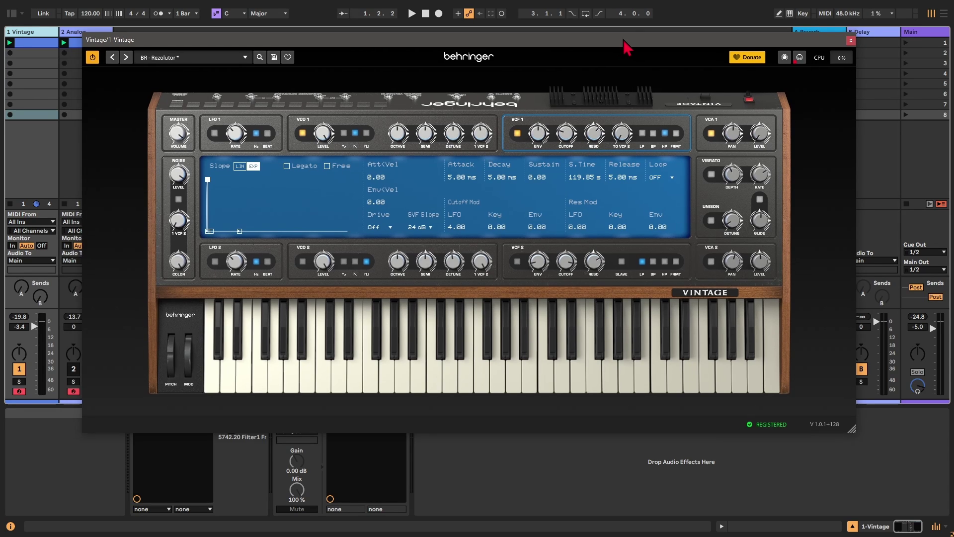